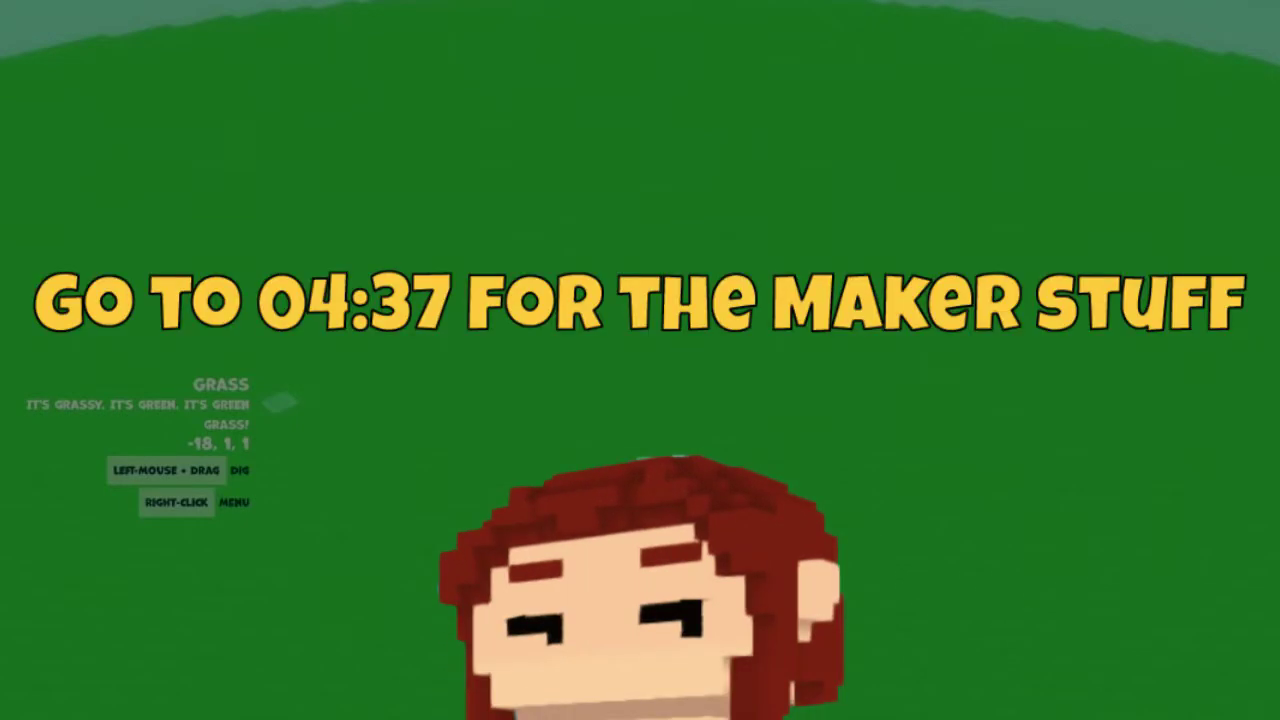
- Move the view across the grass world in all four directions, and raise and lower it
key(w)
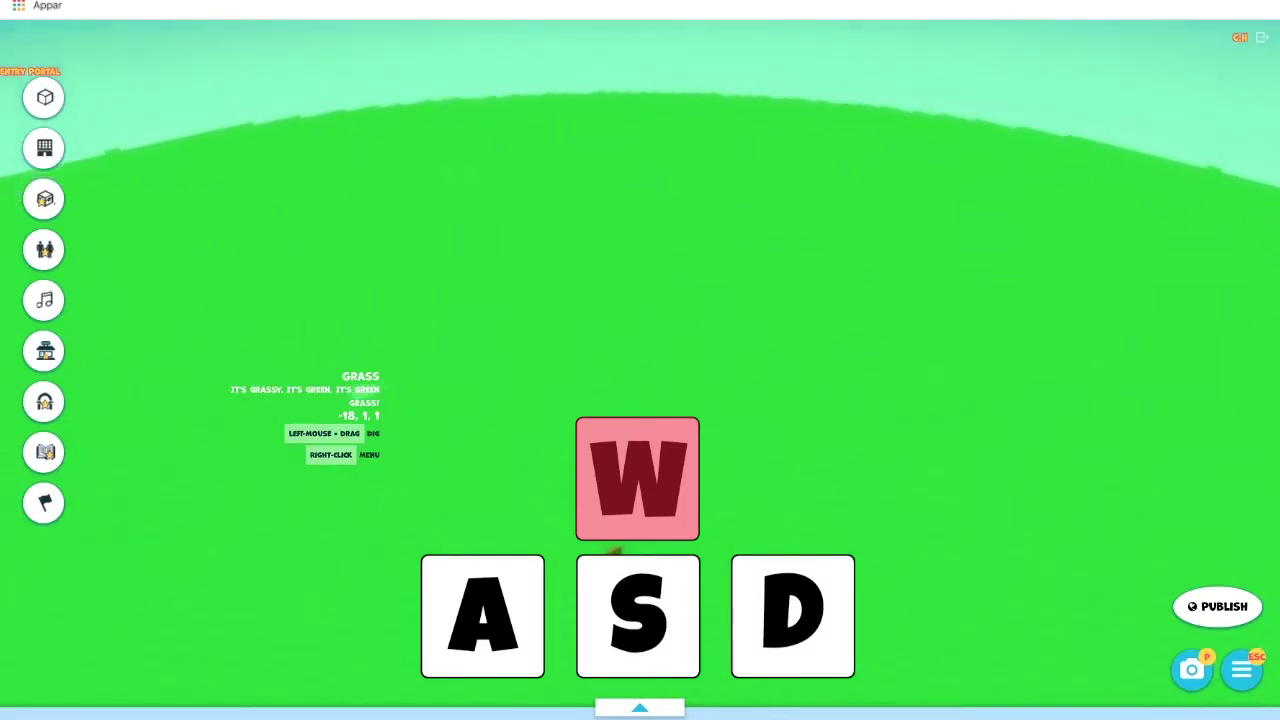
key(a)
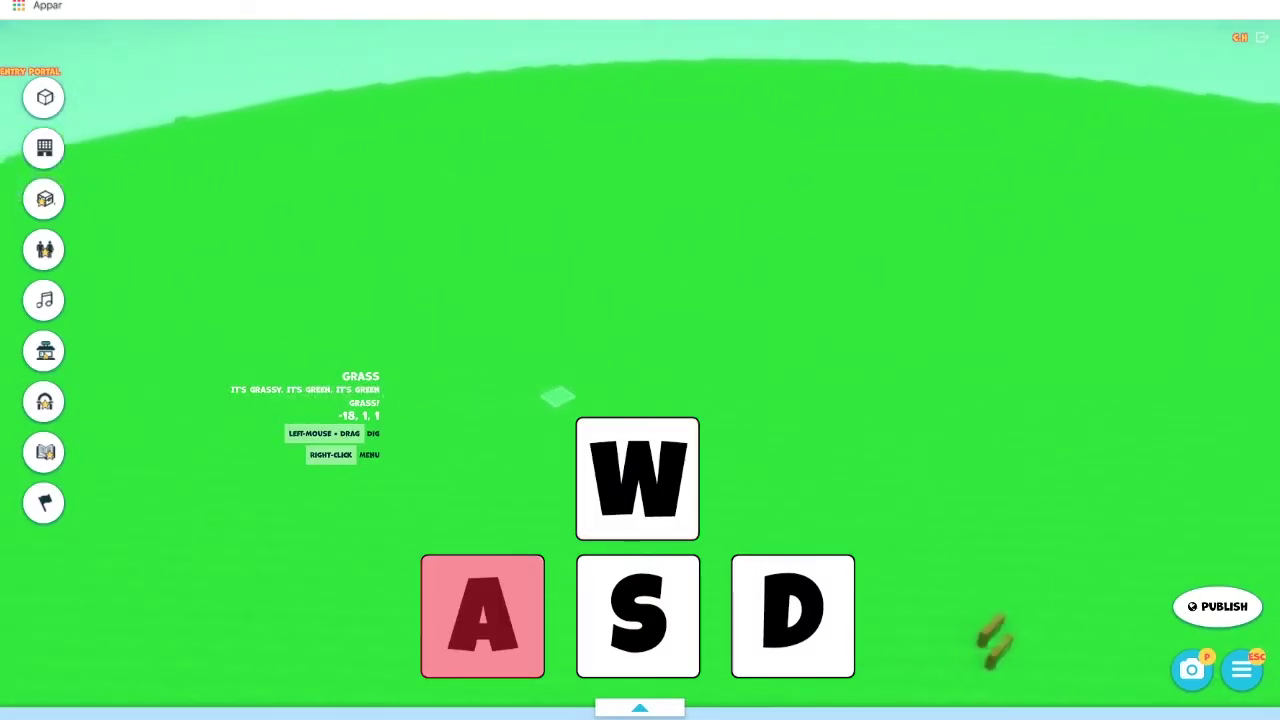
key(s)
key(d)
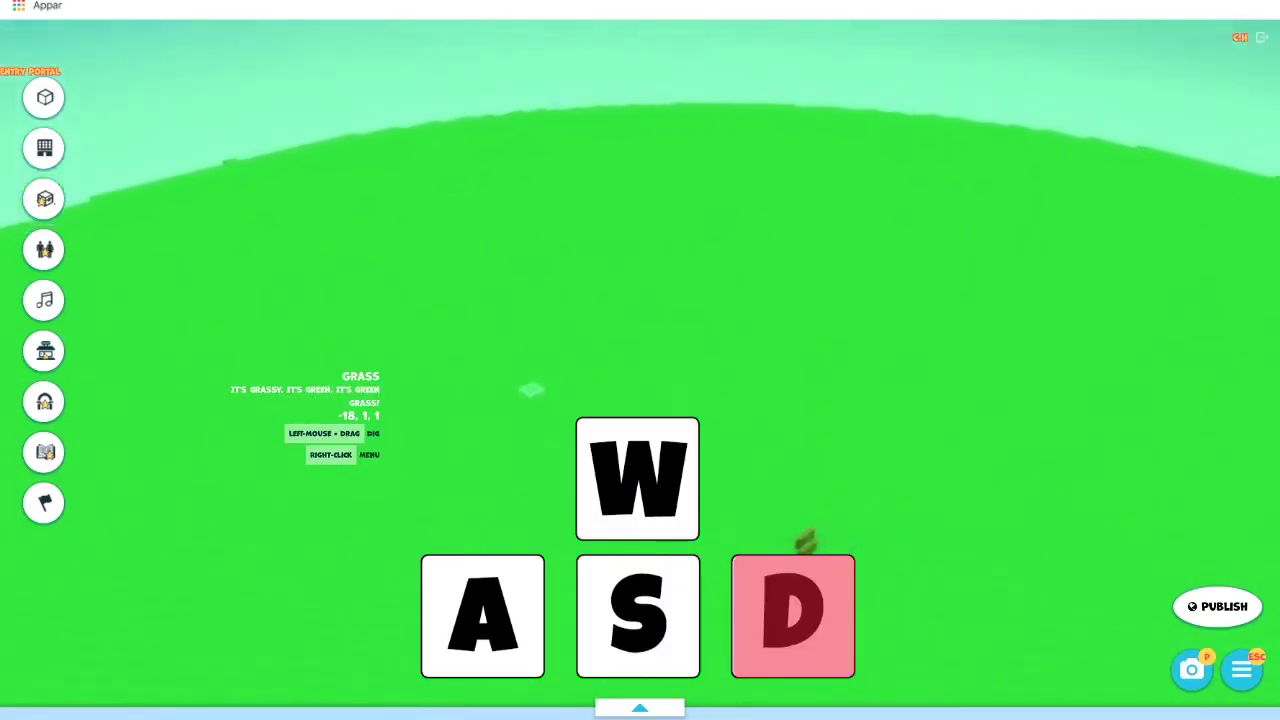
key(g)
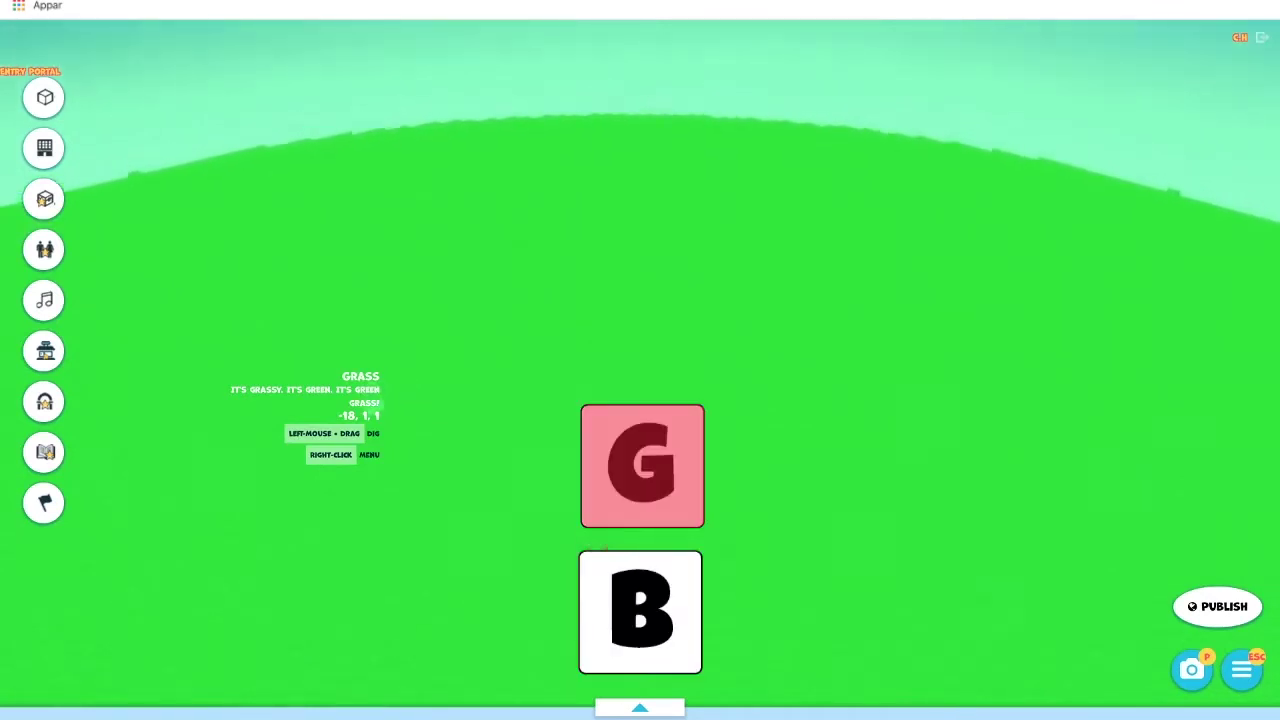
key(b)
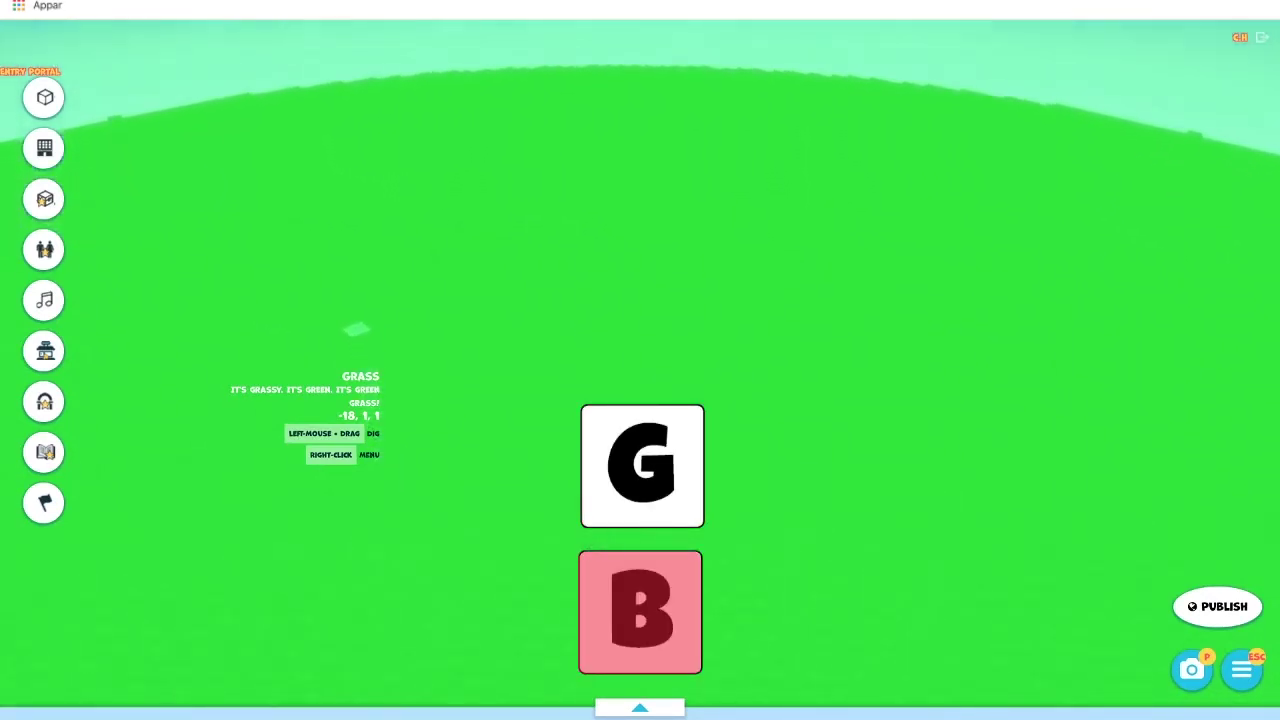
- Toggle the editor interface off and back on over the empty grass world
key(y)
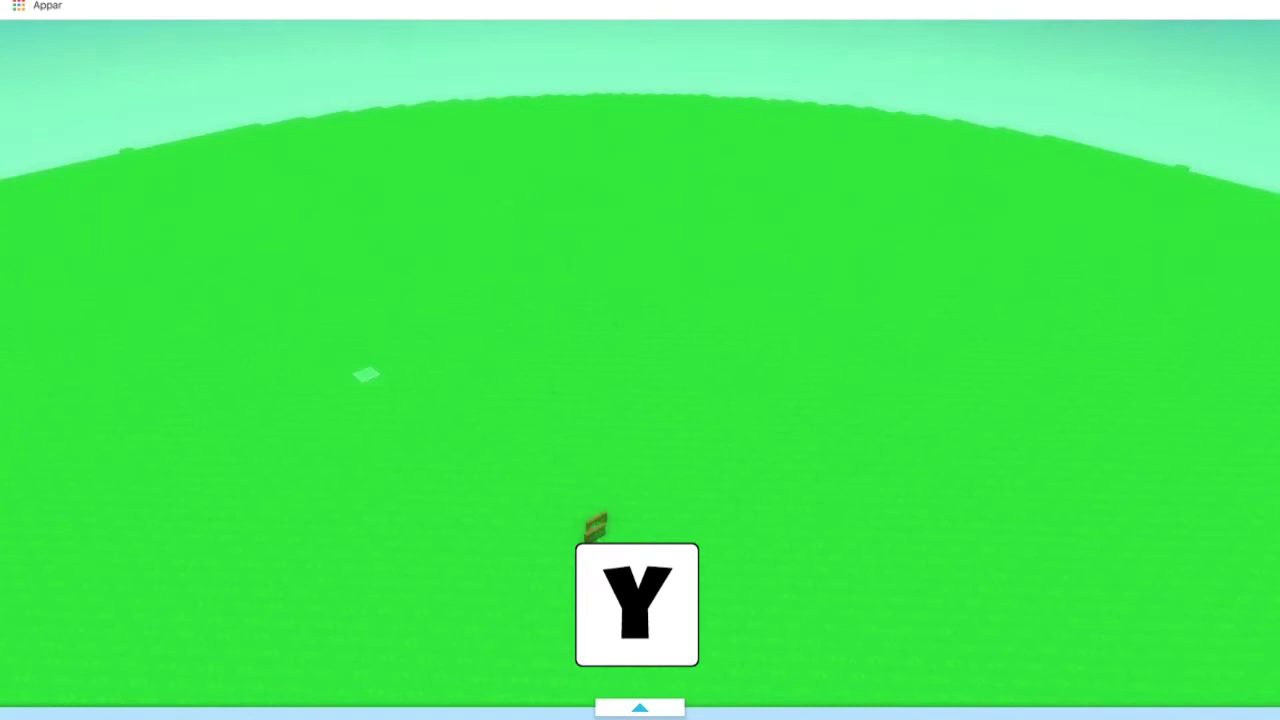
key(y)
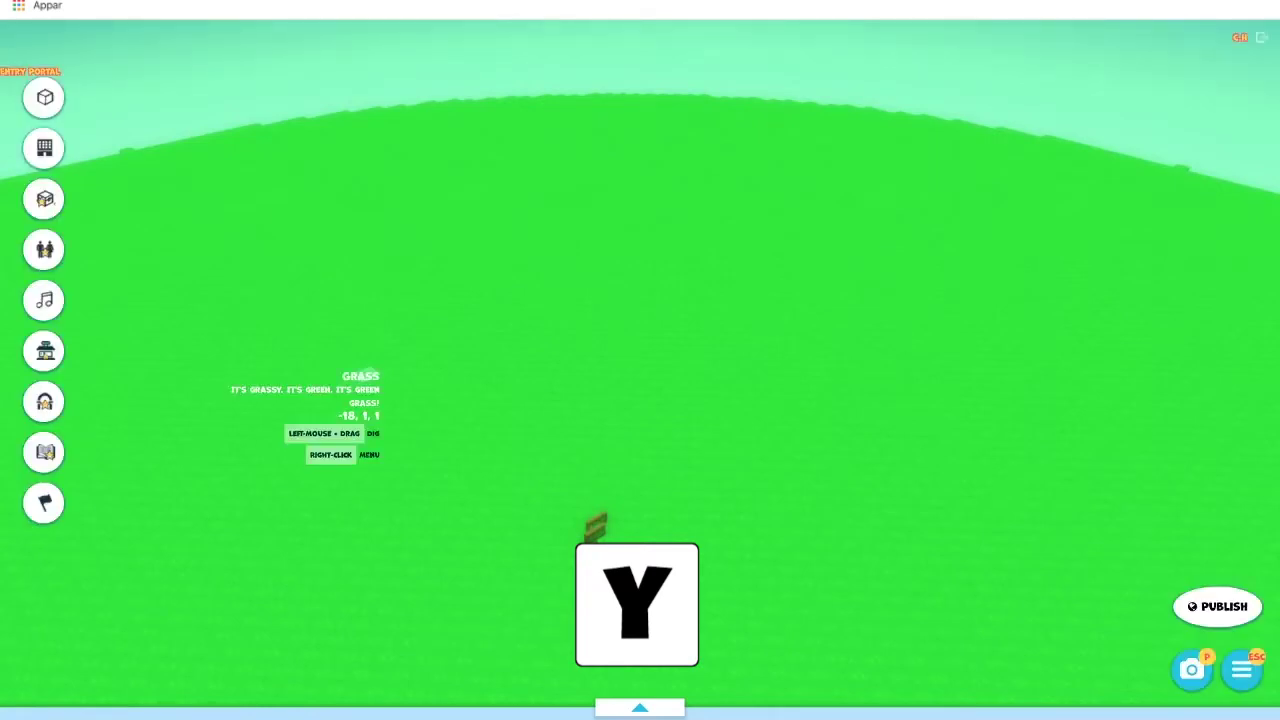
key(y)
key(y)
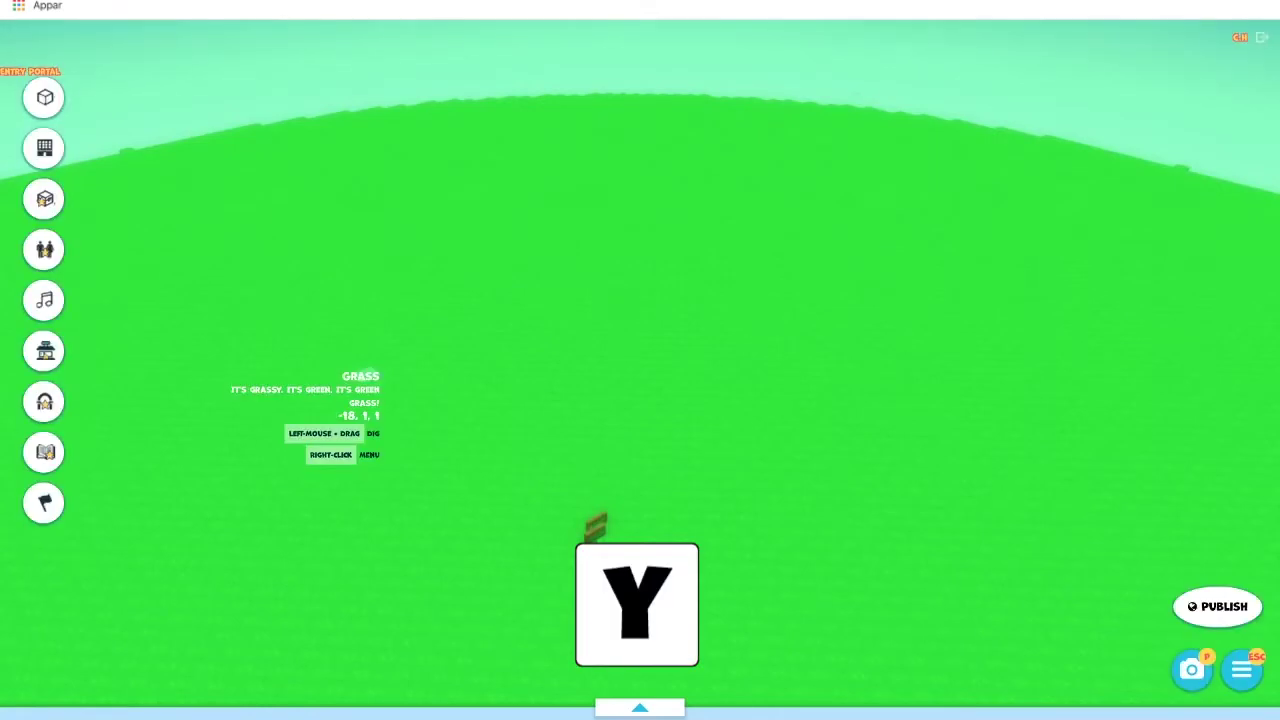
- Switch to first-person play mode and jump across the stone blocks above the lava
key(r)
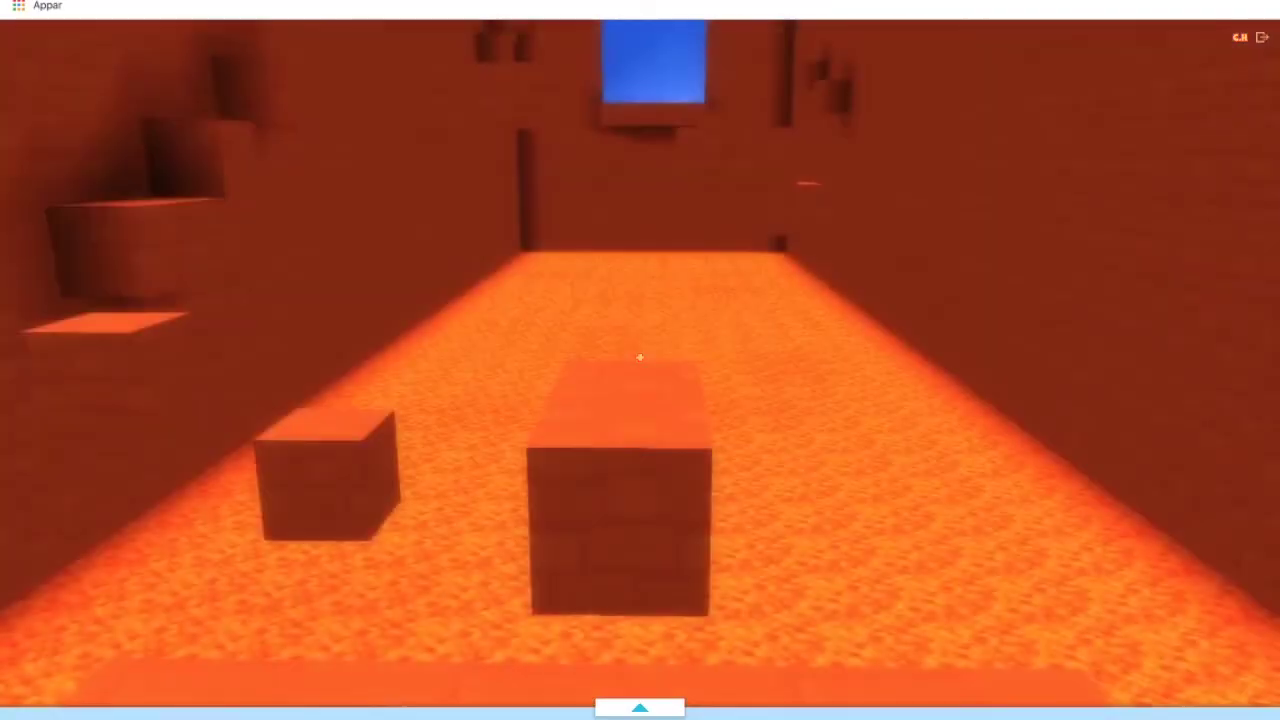
key(w)
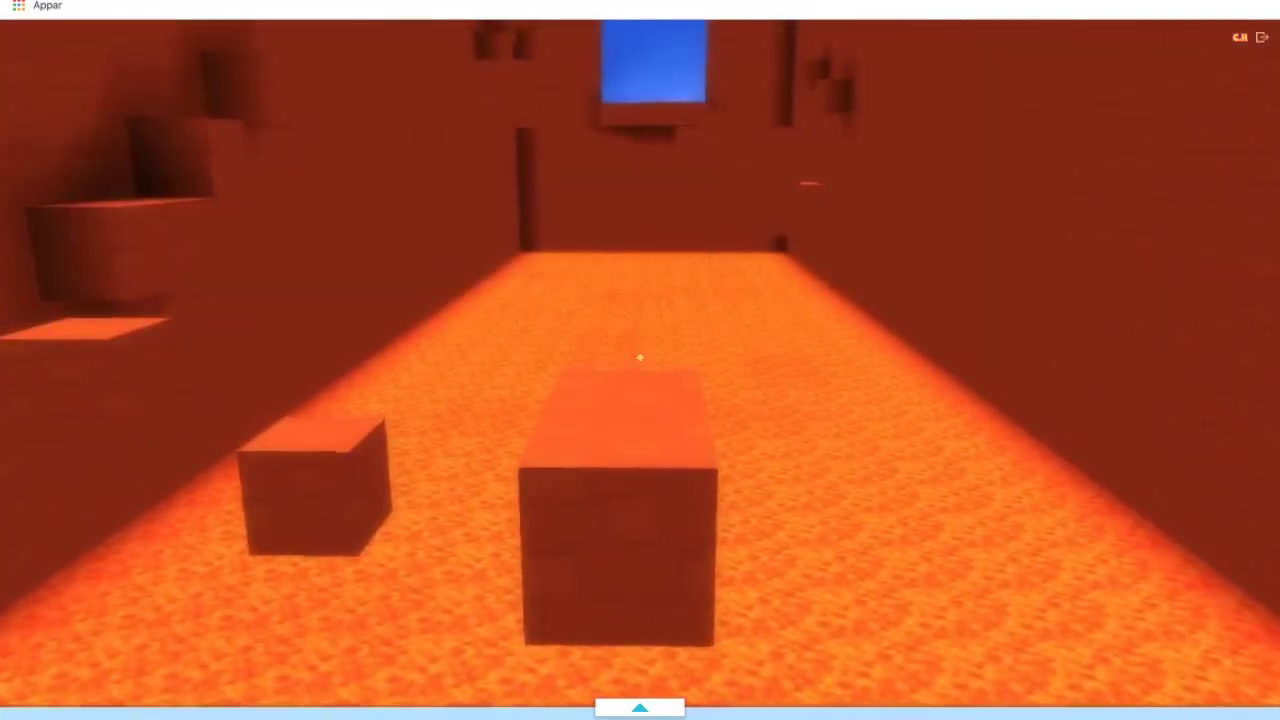
key(space)
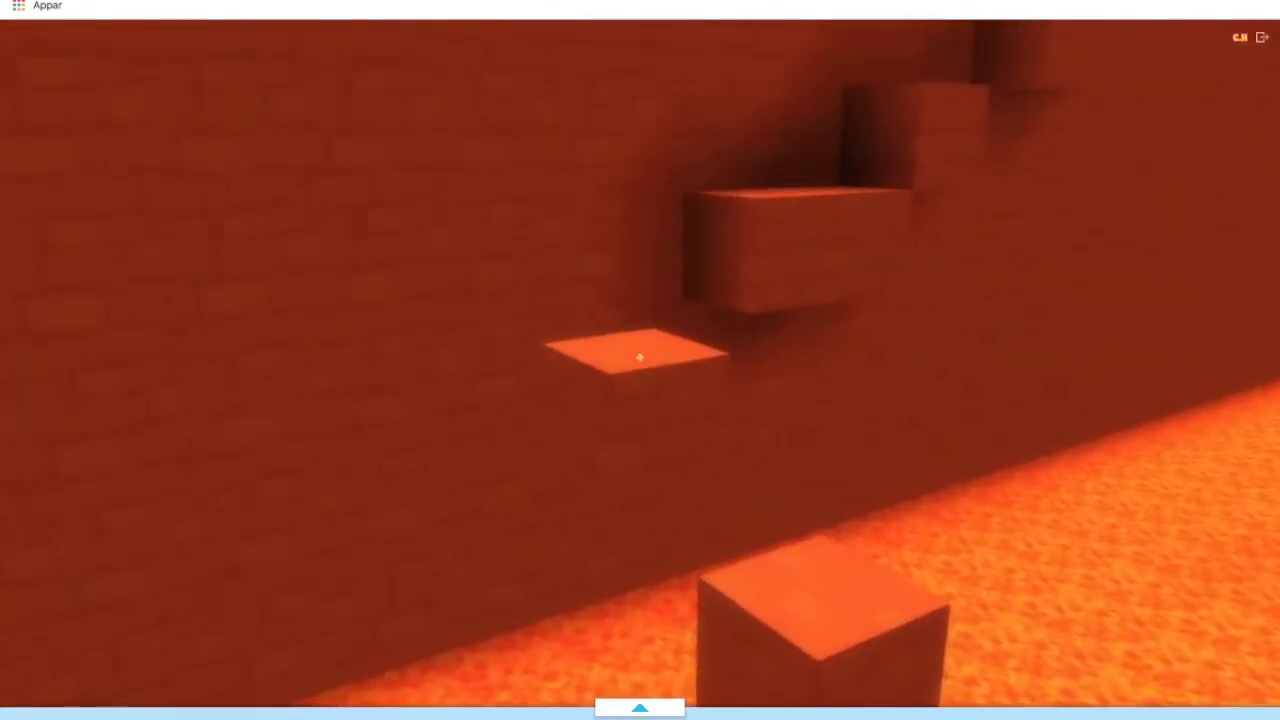
key(w)
key(space)
key(w)
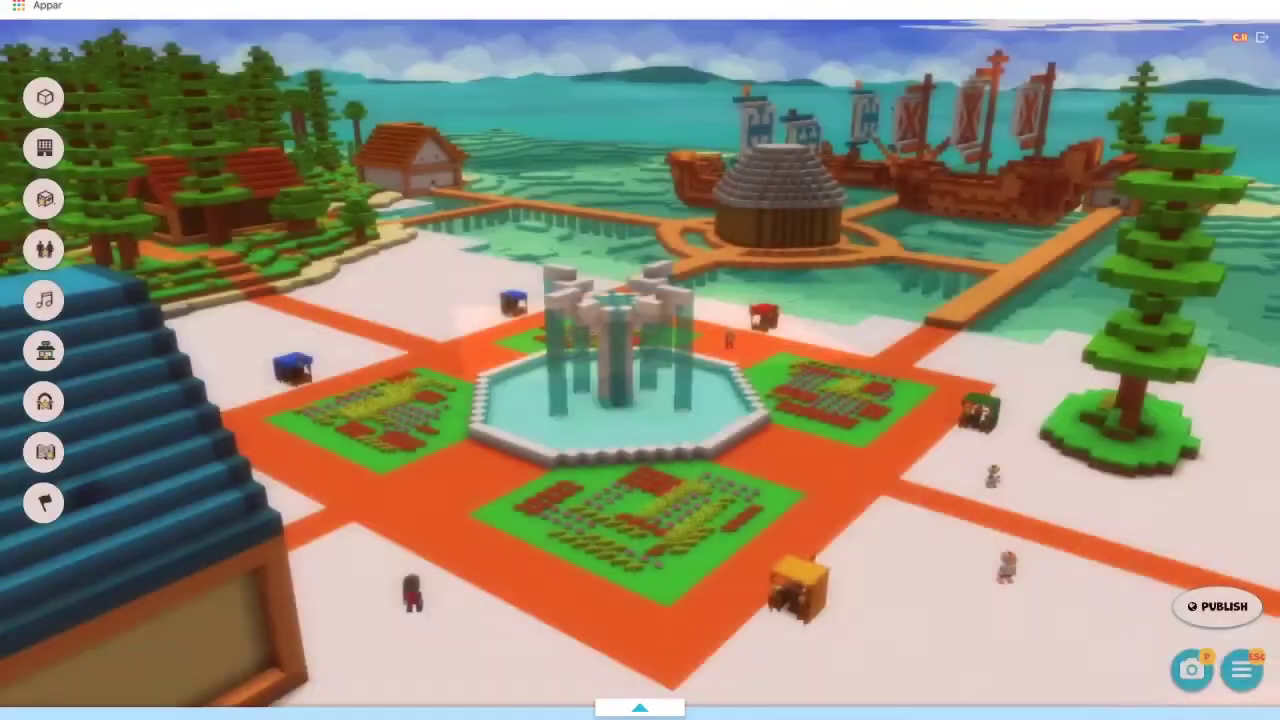
- Take snapshots of the fountain plaza with the harbour and ships behind it
key(p)
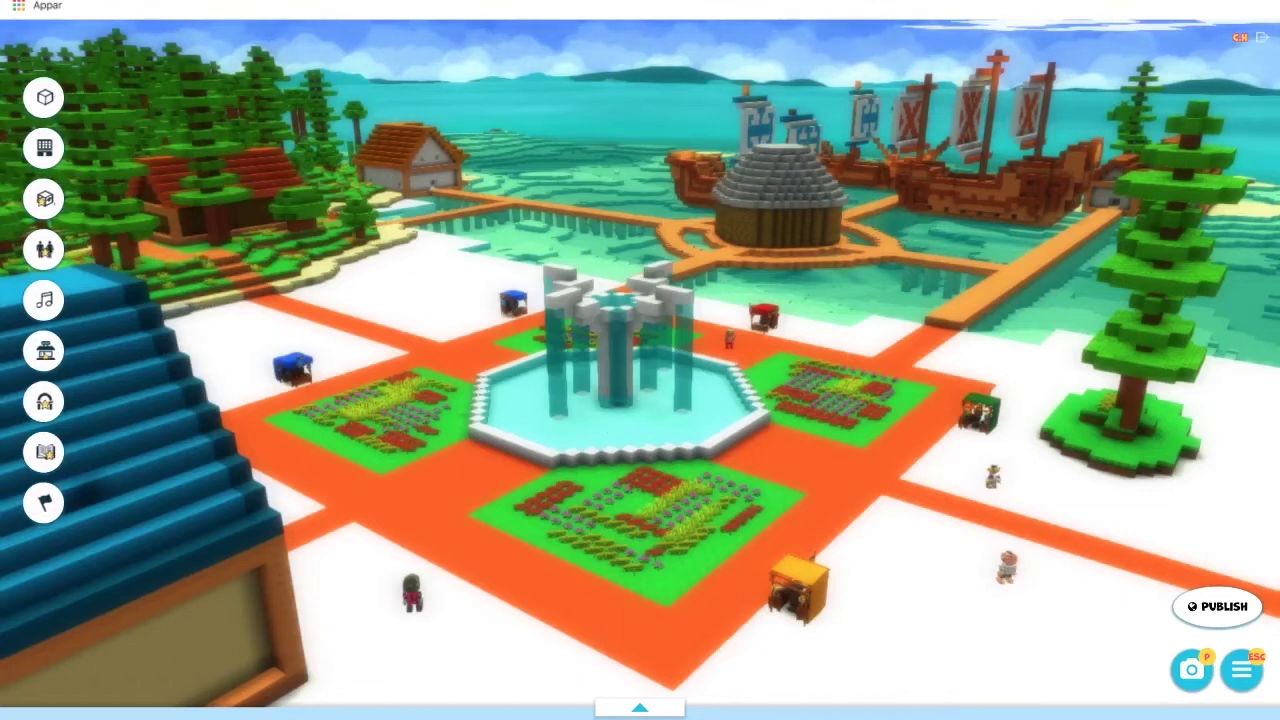
key(p)
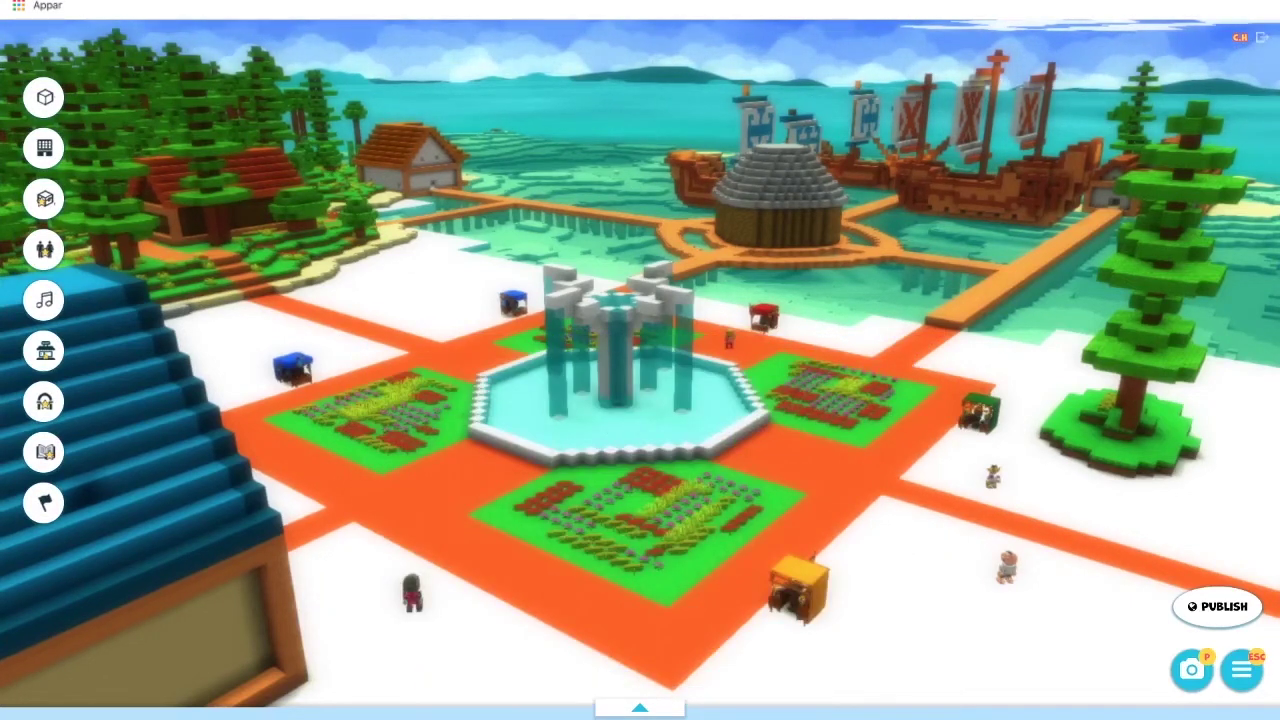
key(h)
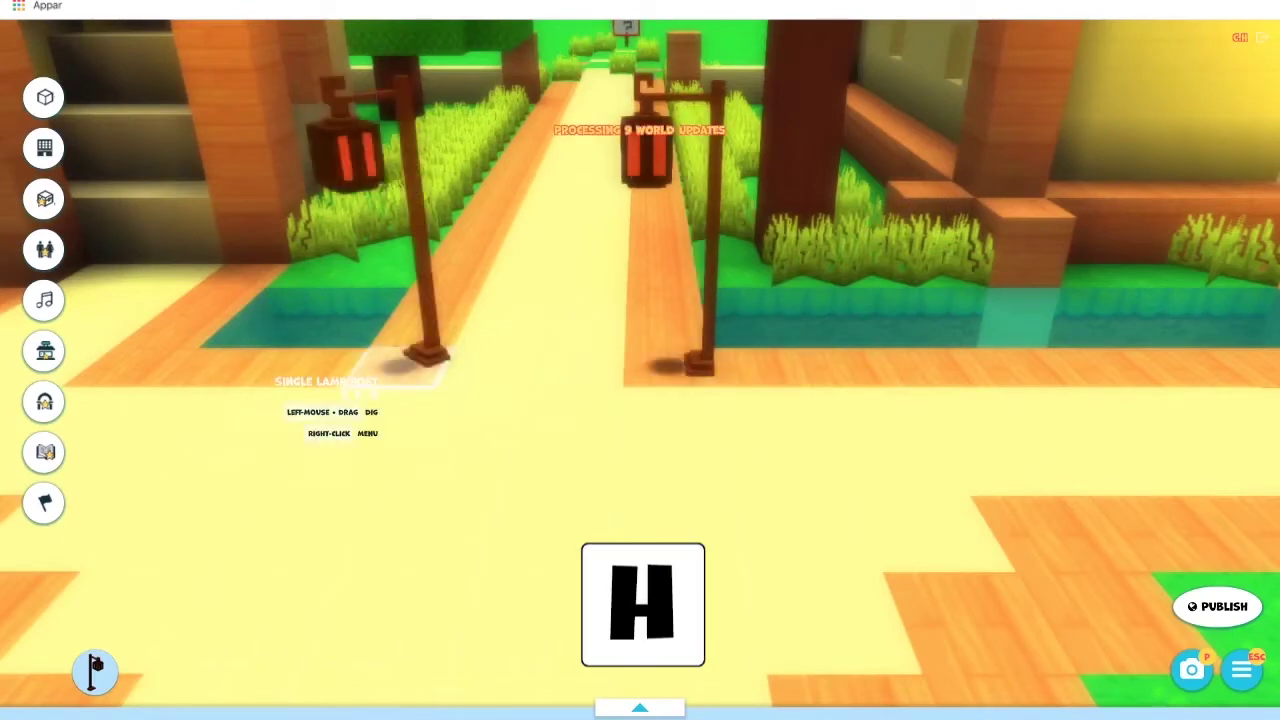
key(h)
key(h)
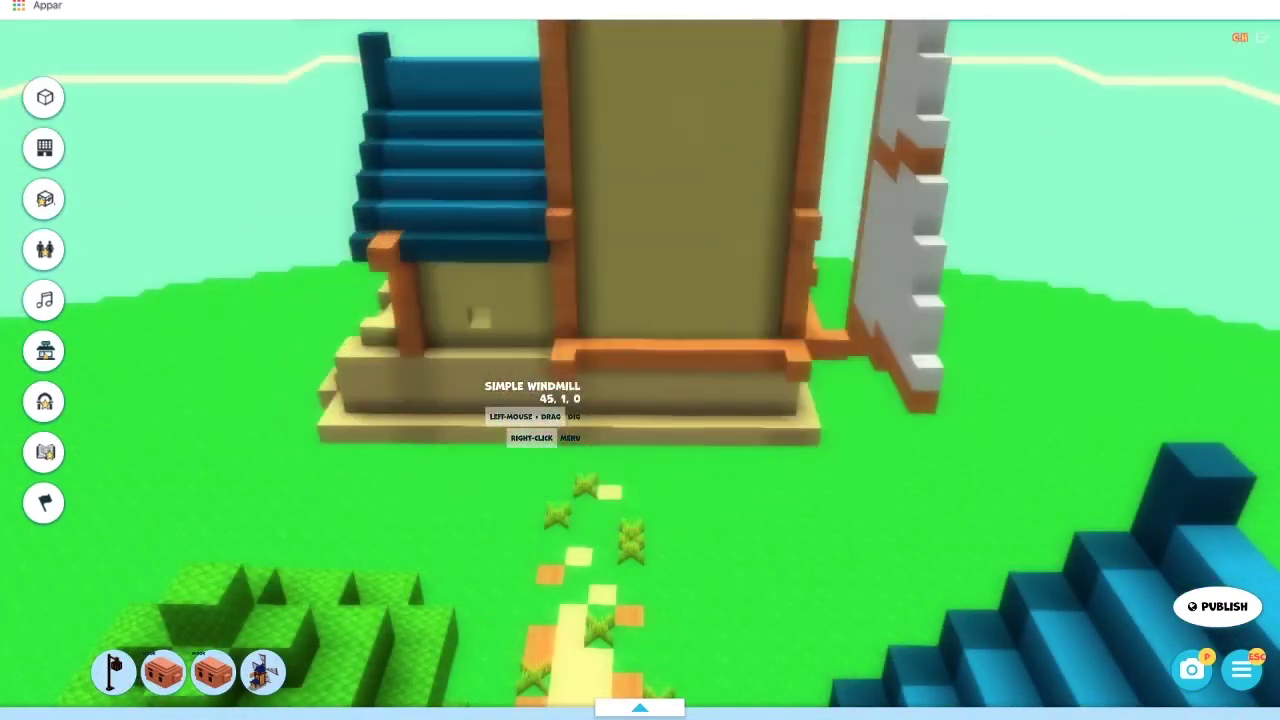
- Hide the terrain blocks and look around at the remaining characters and lamp posts
key(v)
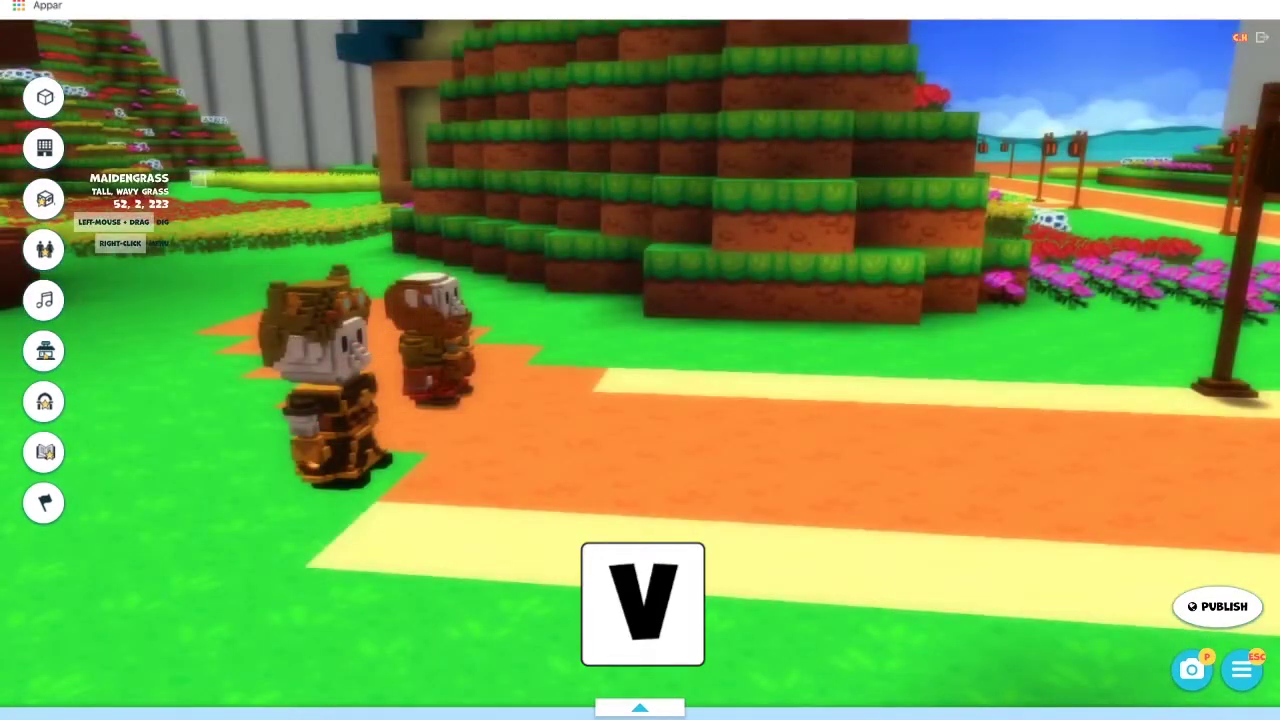
key(v)
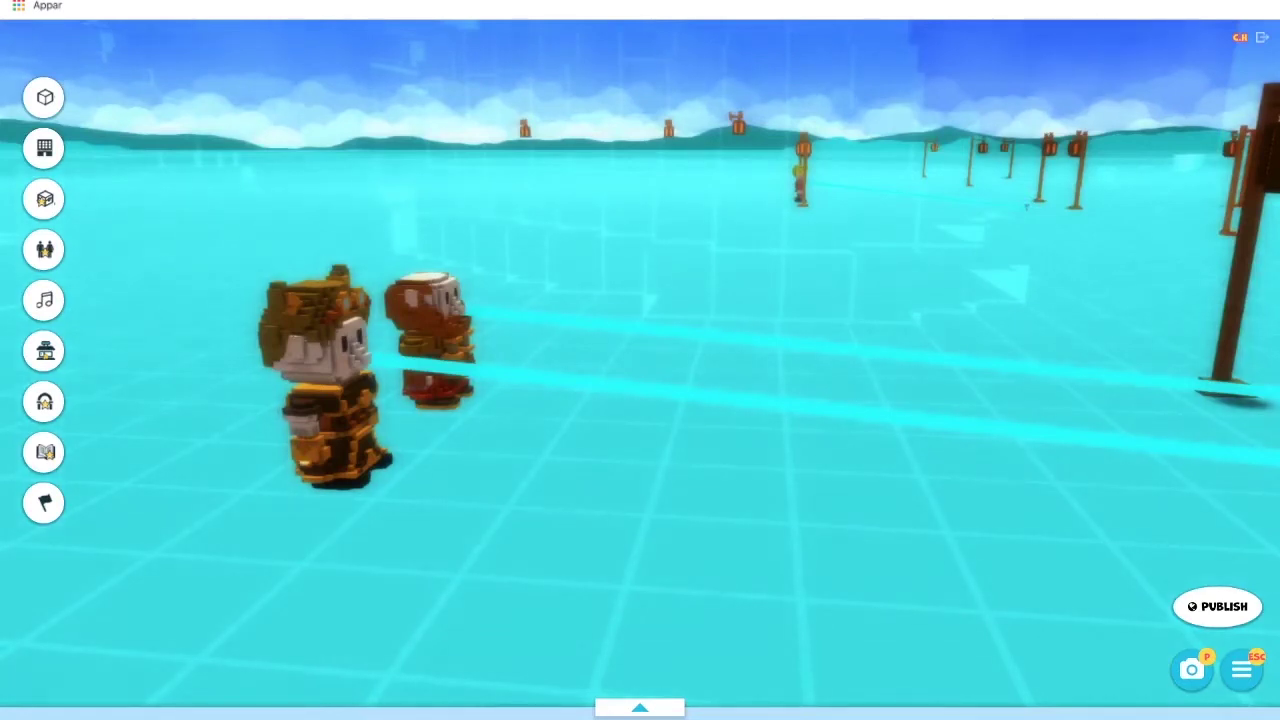
right_drag(640, 360, 860, 340)
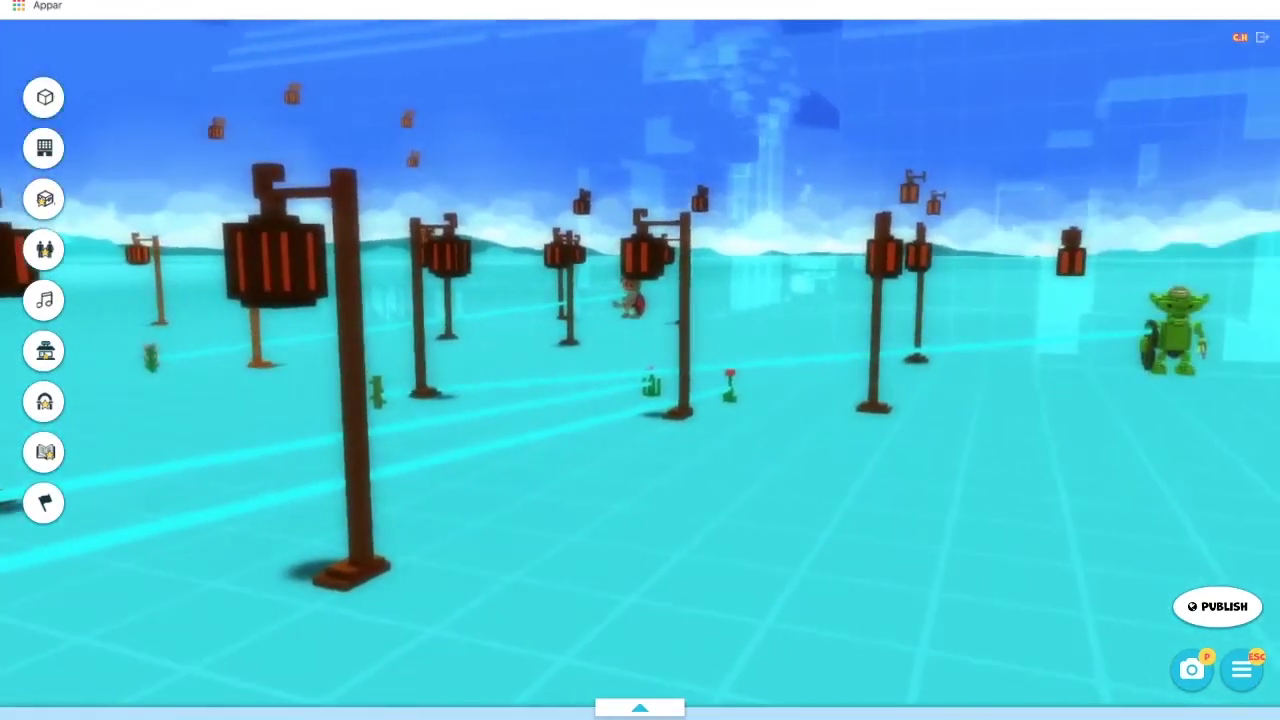
- Brighten the dark granite cave and mark out a 1 x 2 x 3 block area inside it
key(n)
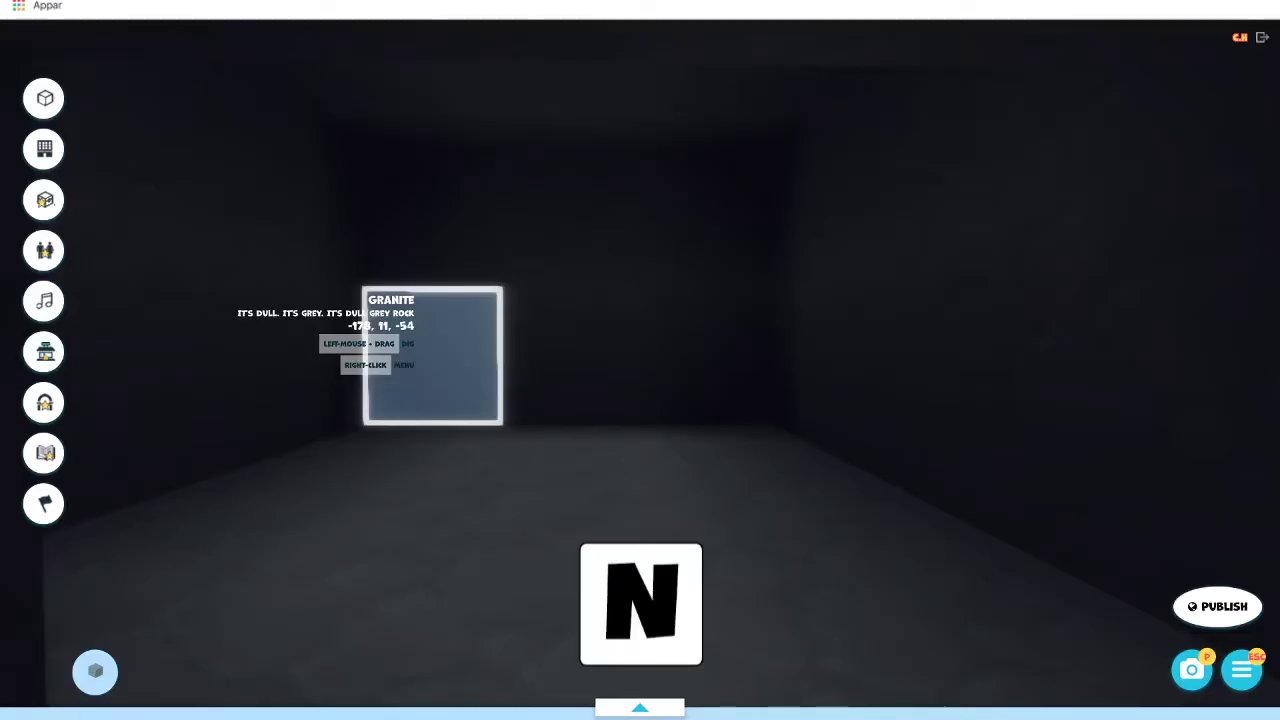
key(n)
drag(426, 215, 668, 340)
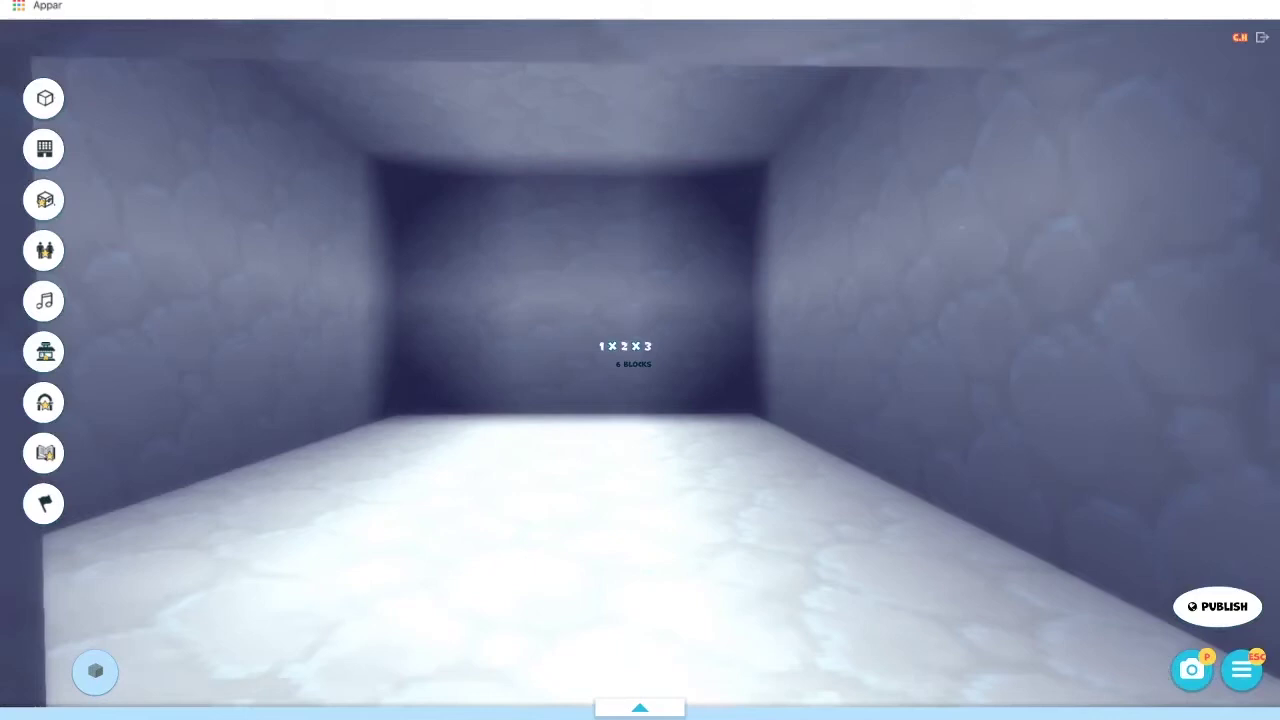
drag(422, 219, 668, 340)
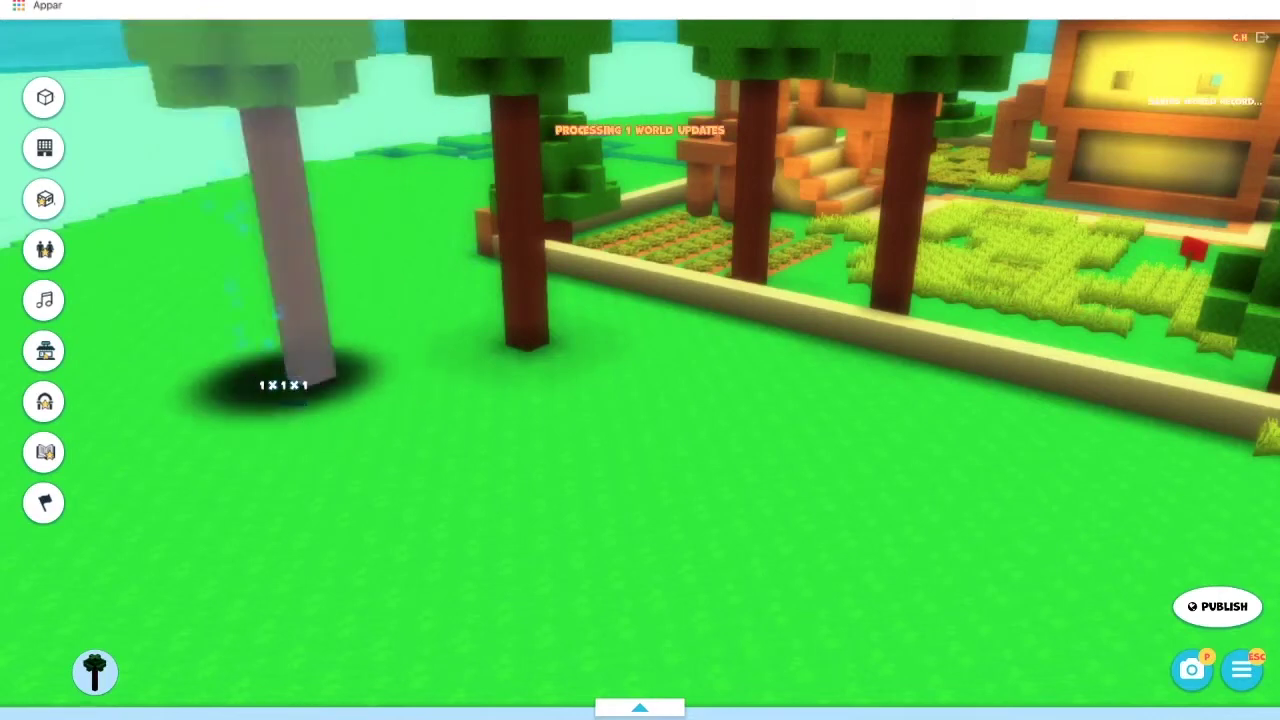
- Place trees and two blue huts on the grass outside the walled garden
click(743, 376)
click(520, 378)
click(410, 425)
click(605, 402)
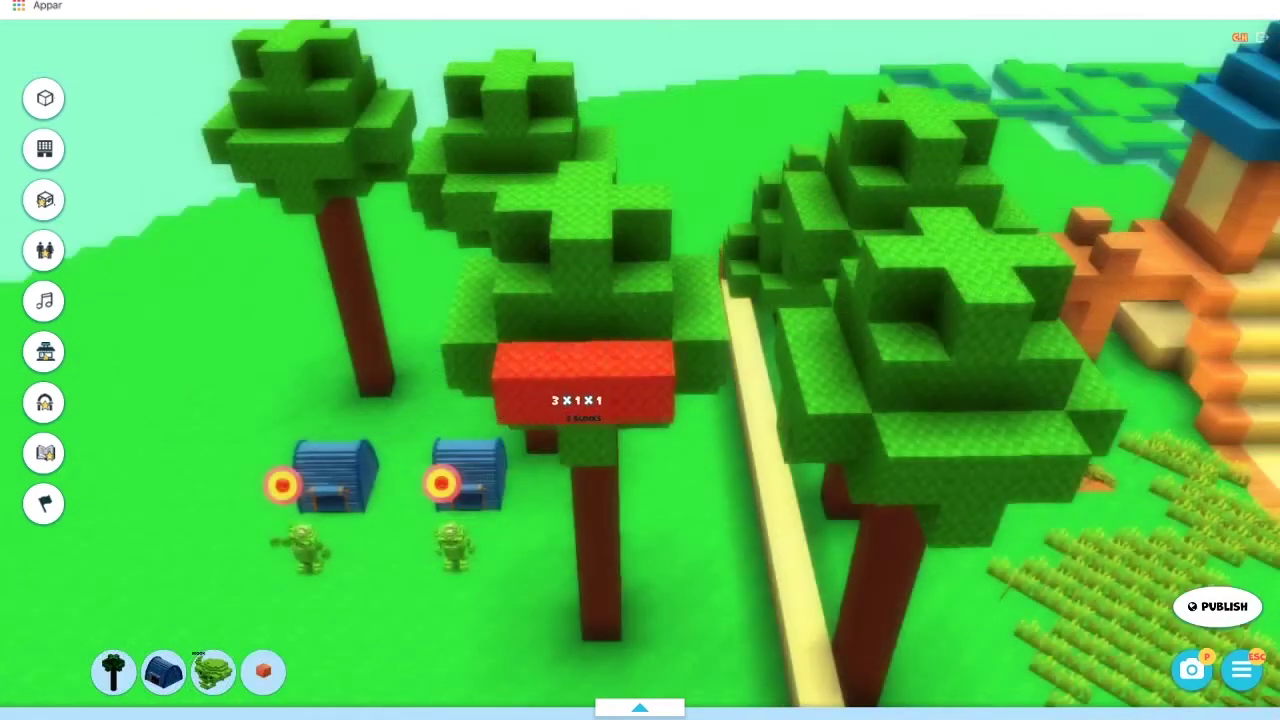
- Place a row of red blocks by the trees and birch planks on the structure in the snowy clearing
drag(640, 392, 643, 394)
click(588, 445)
drag(526, 318, 642, 318)
mouse_move(582, 230)
mouse_down()
mouse_move(587, 178)
mouse_move(582, 202)
mouse_move(642, 202)
mouse_up()
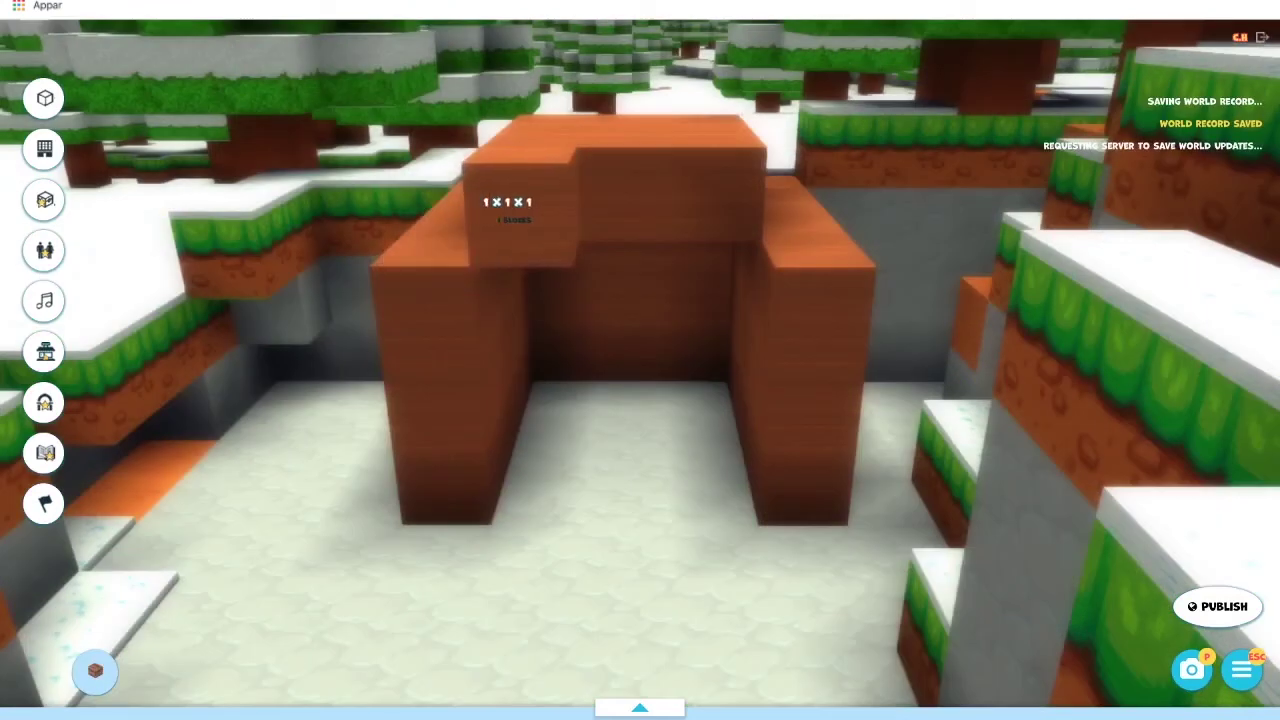
- Undo the last birch plank placements on the structure in the snowy clearing
key(ctrl+z)
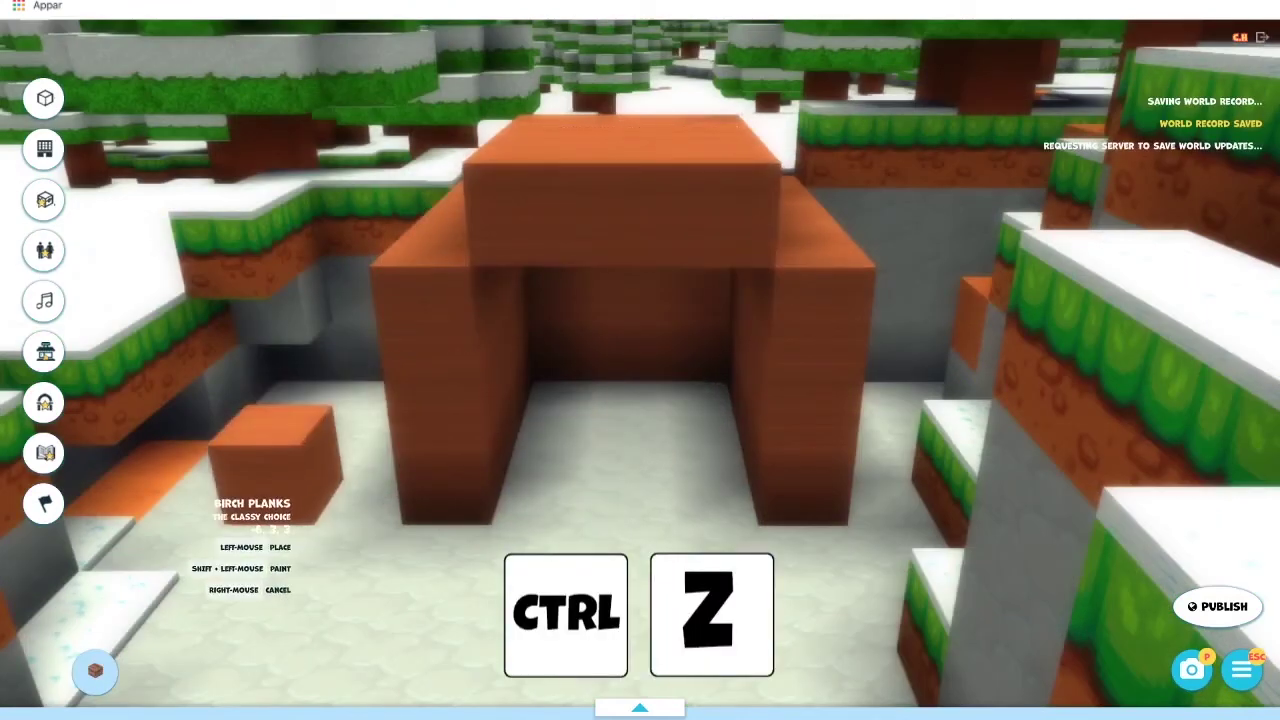
key(ctrl+z)
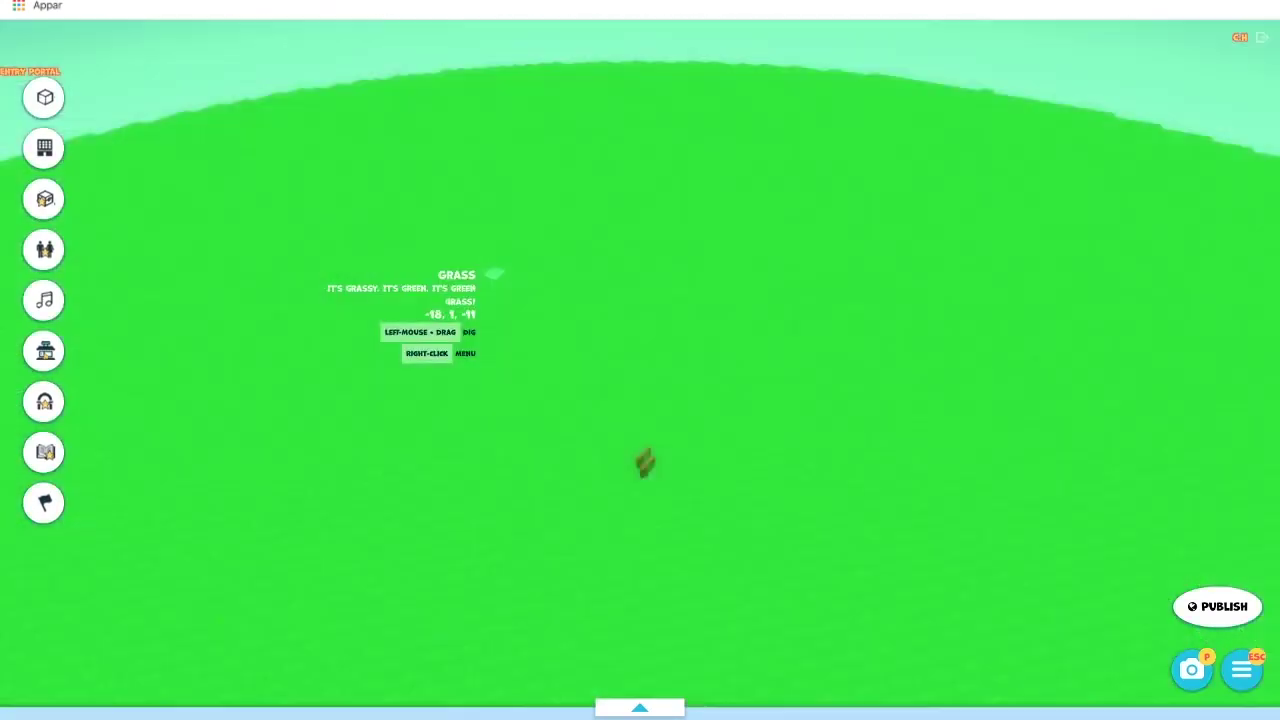
- Open the game menu of the grass world and rename the world as "Tutorial Plains"
key(Escape)
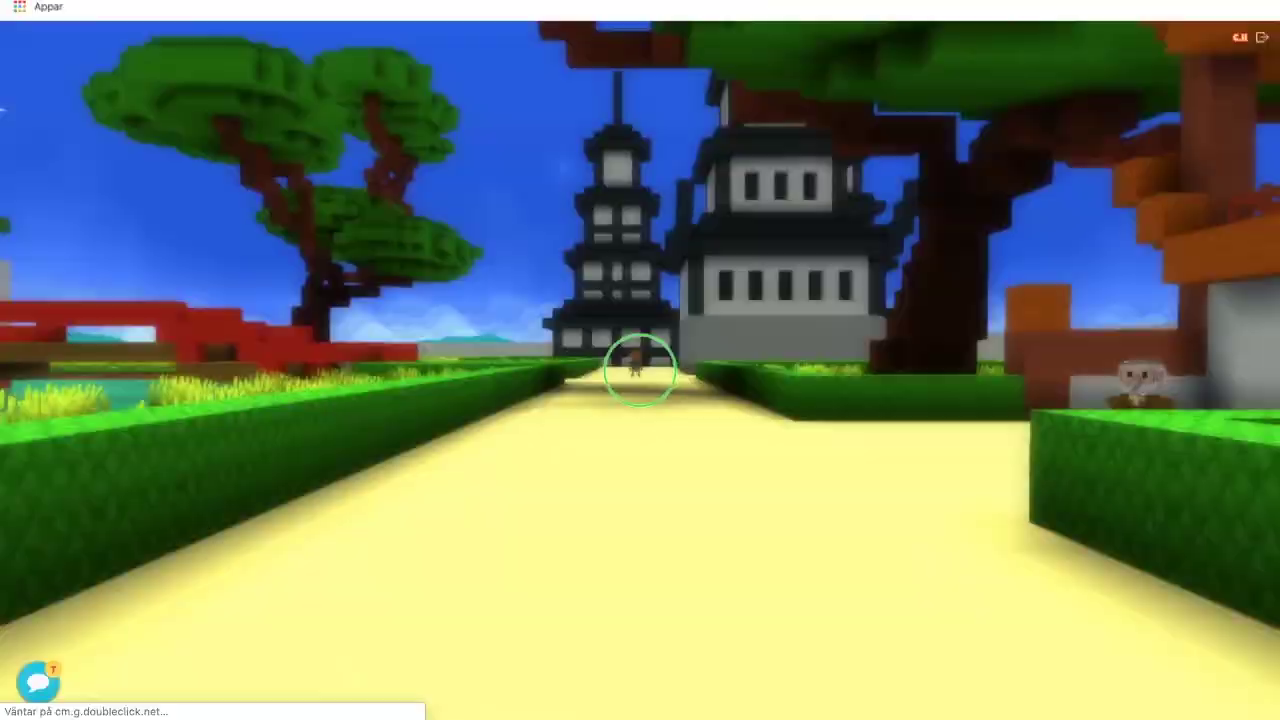
key(Escape)
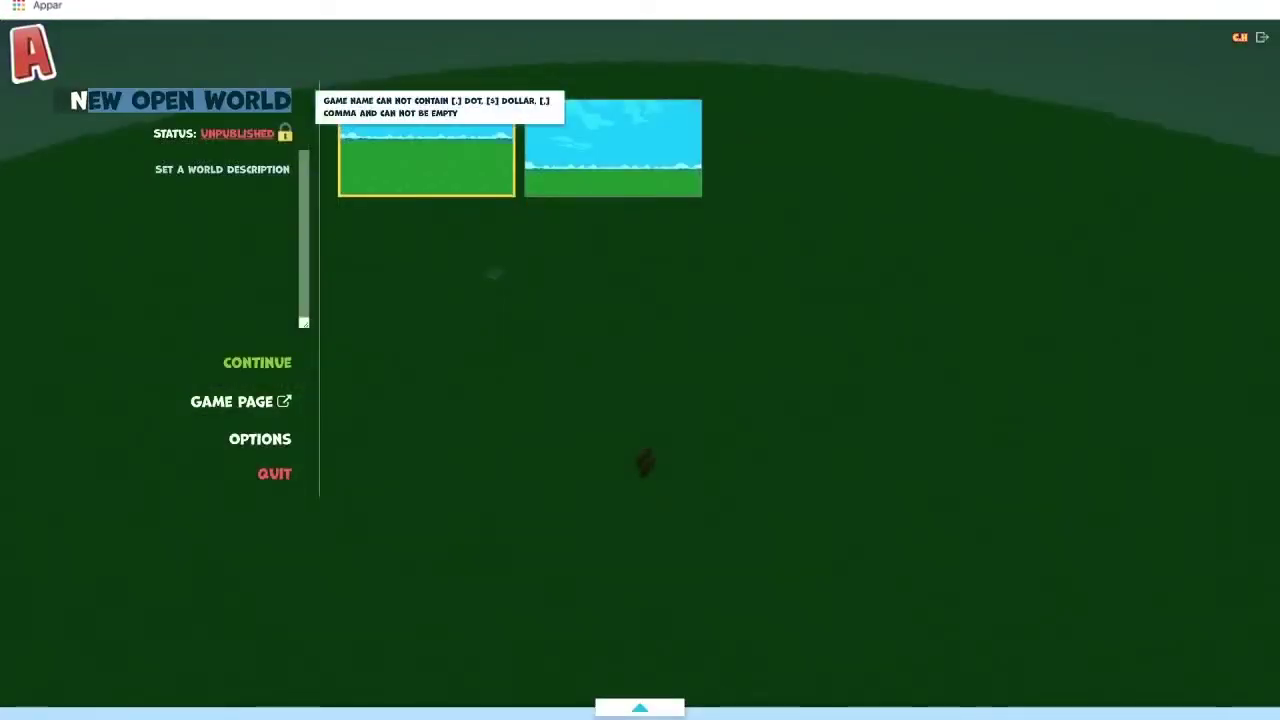
key(ctrl+a)
key(BackSpace)
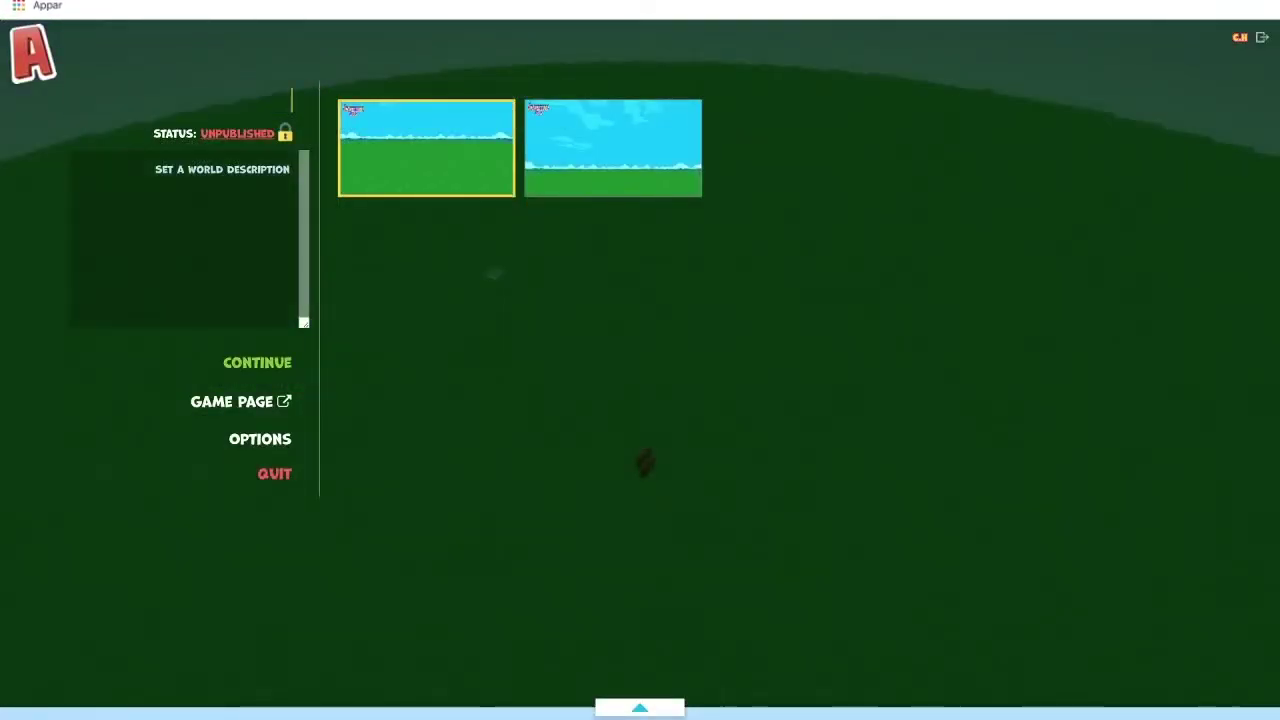
text(TUTORIAL PLAINS)
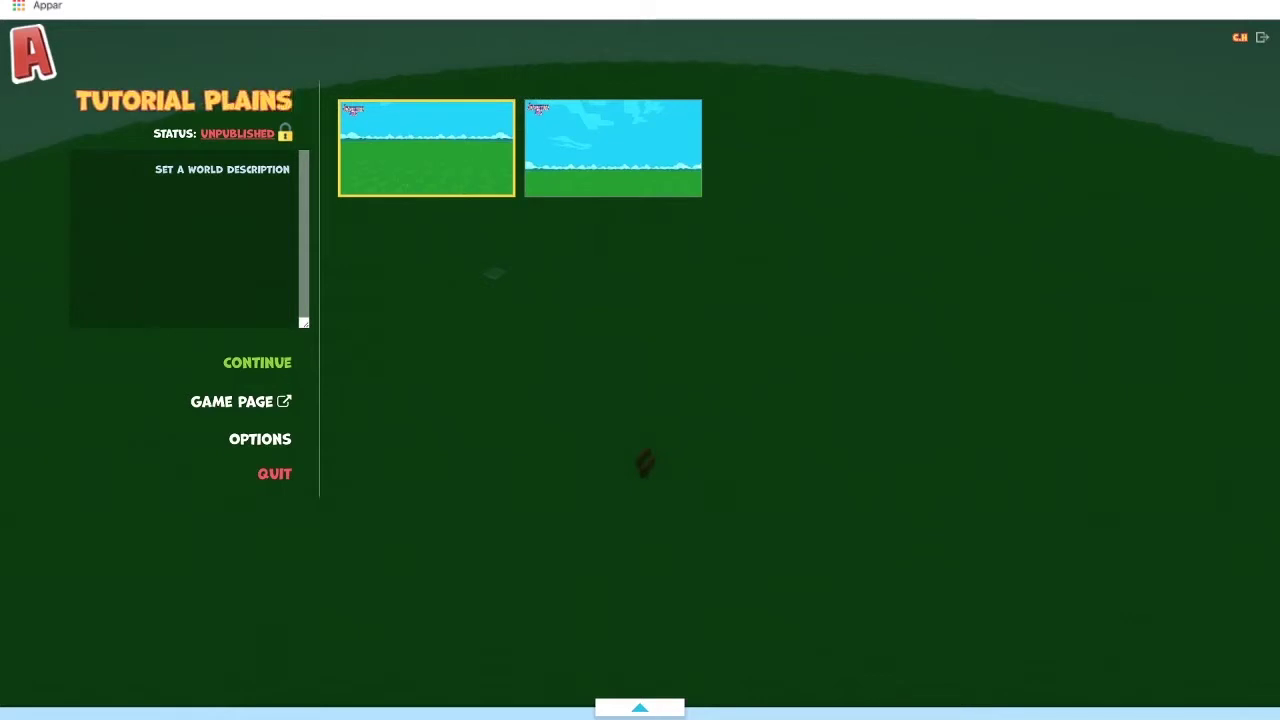
- Set the world description to "This is a world created for the sole purpose of explaining the Maker"
key(Tab)
text(This is a world created for)
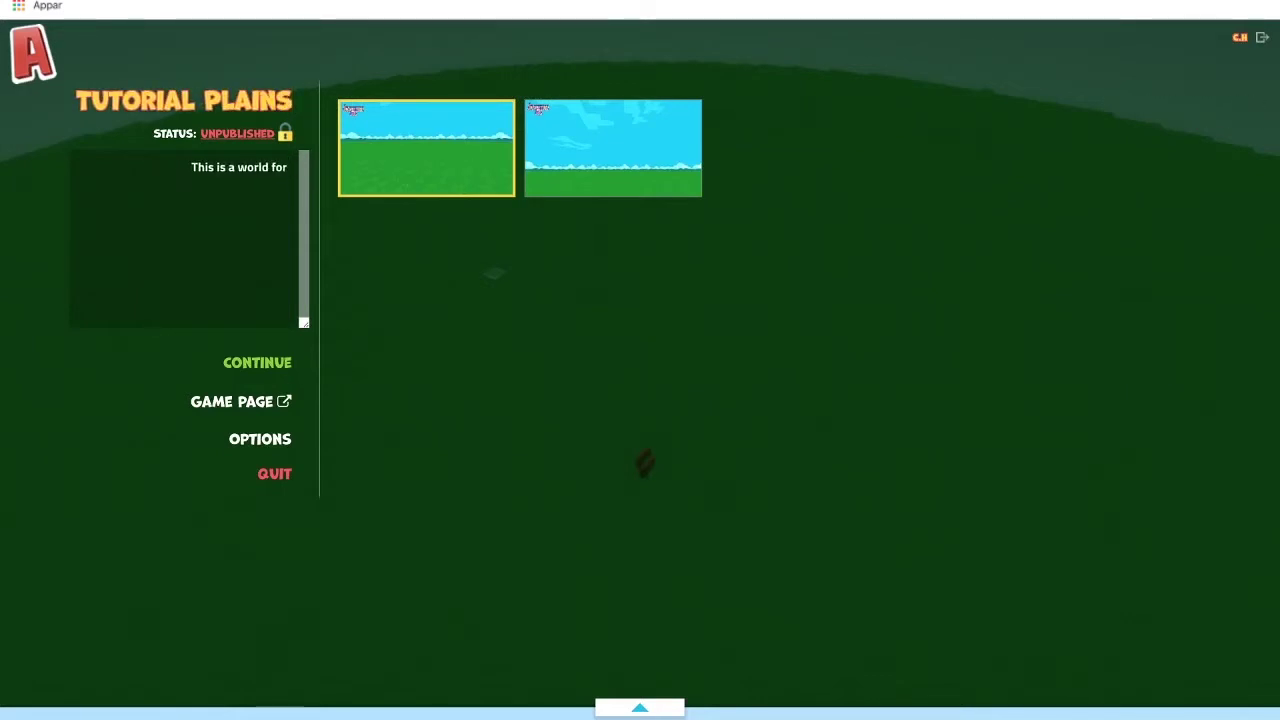
key(BackSpace)
key(BackSpace)
key(BackSpace)
text(created for the sole purpose of explaining the Maker)
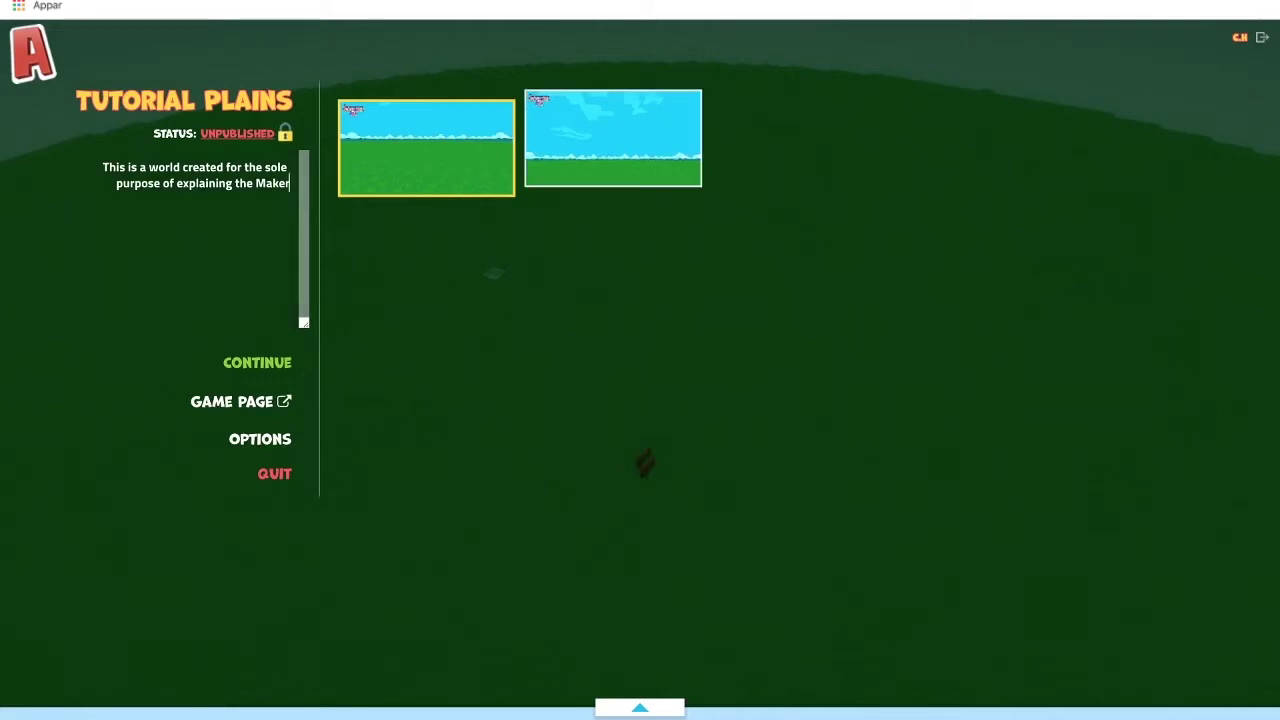
- Set the second snapshot as the game thumbnail and open the world's game page
click(613, 139)
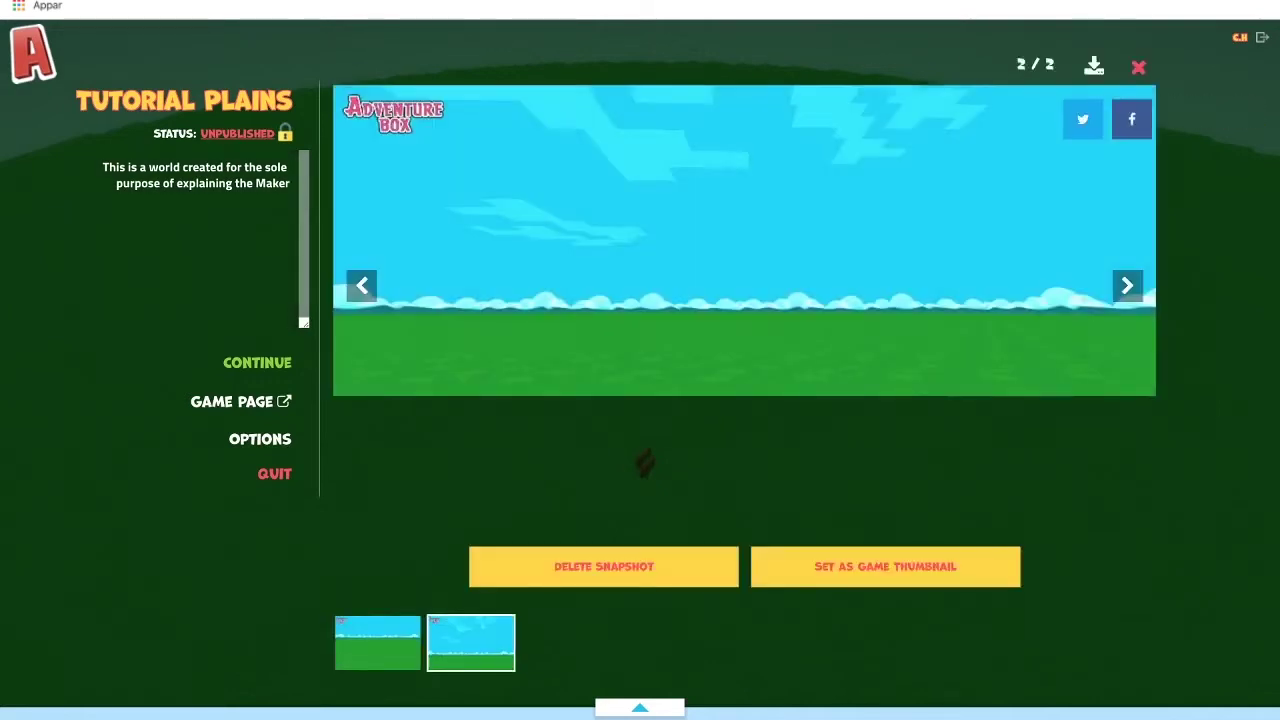
click(885, 567)
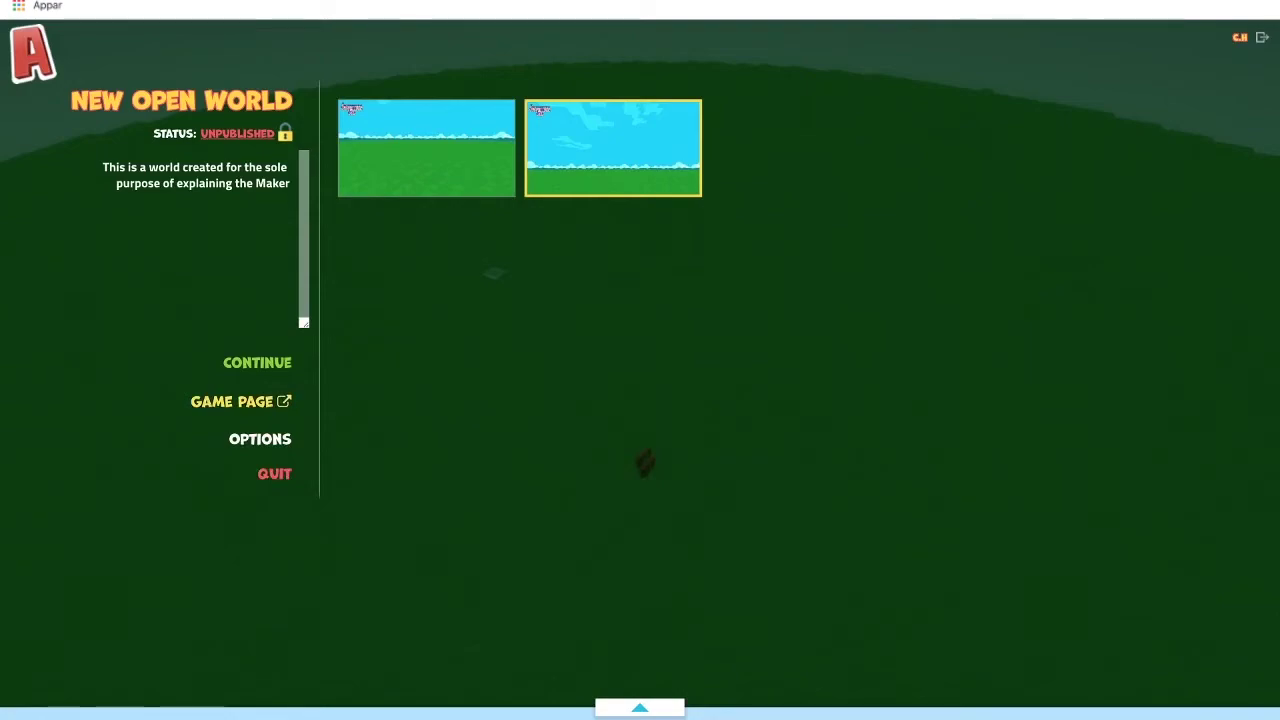
click(232, 401)
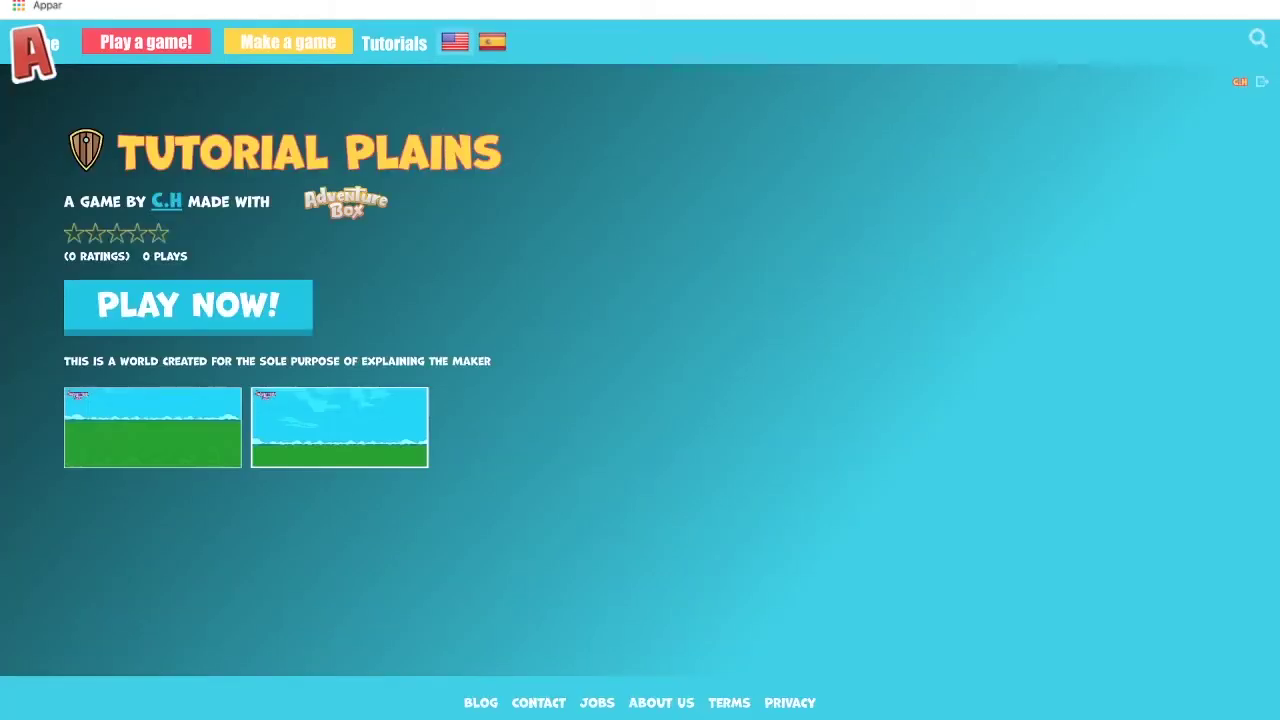
- Return from the game page to the game options and rebind forward, back, left and right movement to the arrow keys
key(ctrl+w)
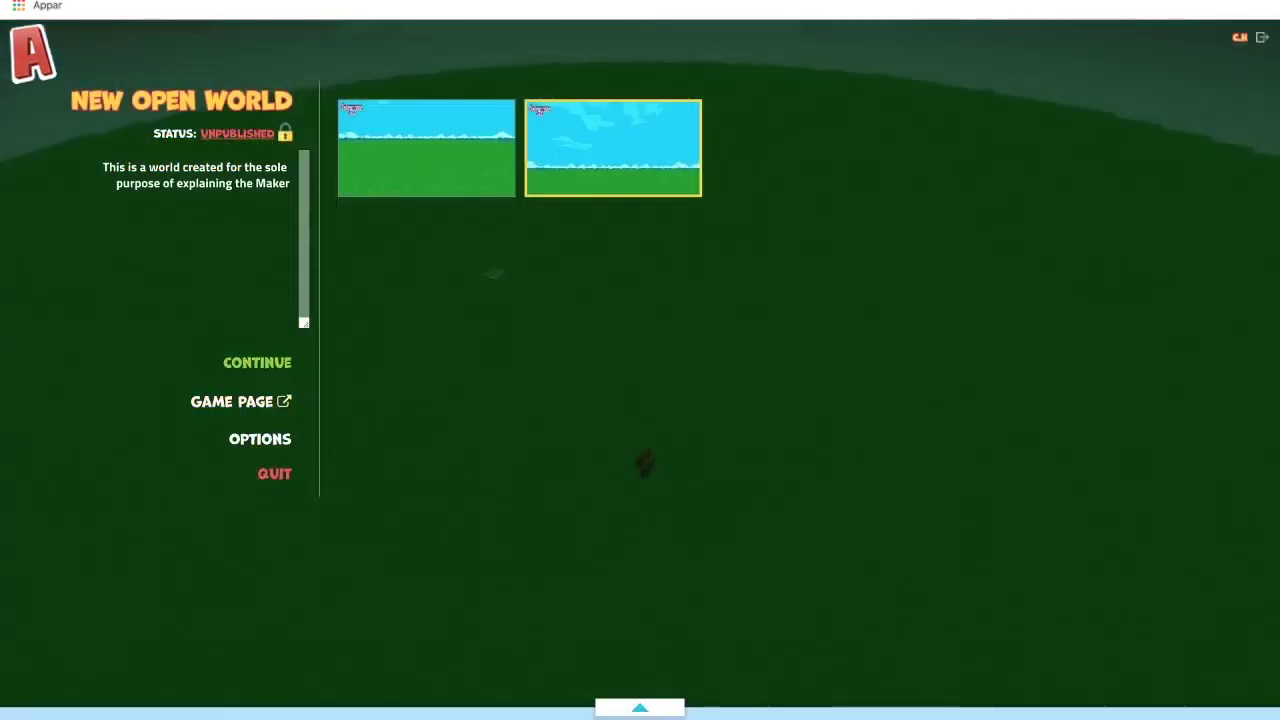
click(260, 439)
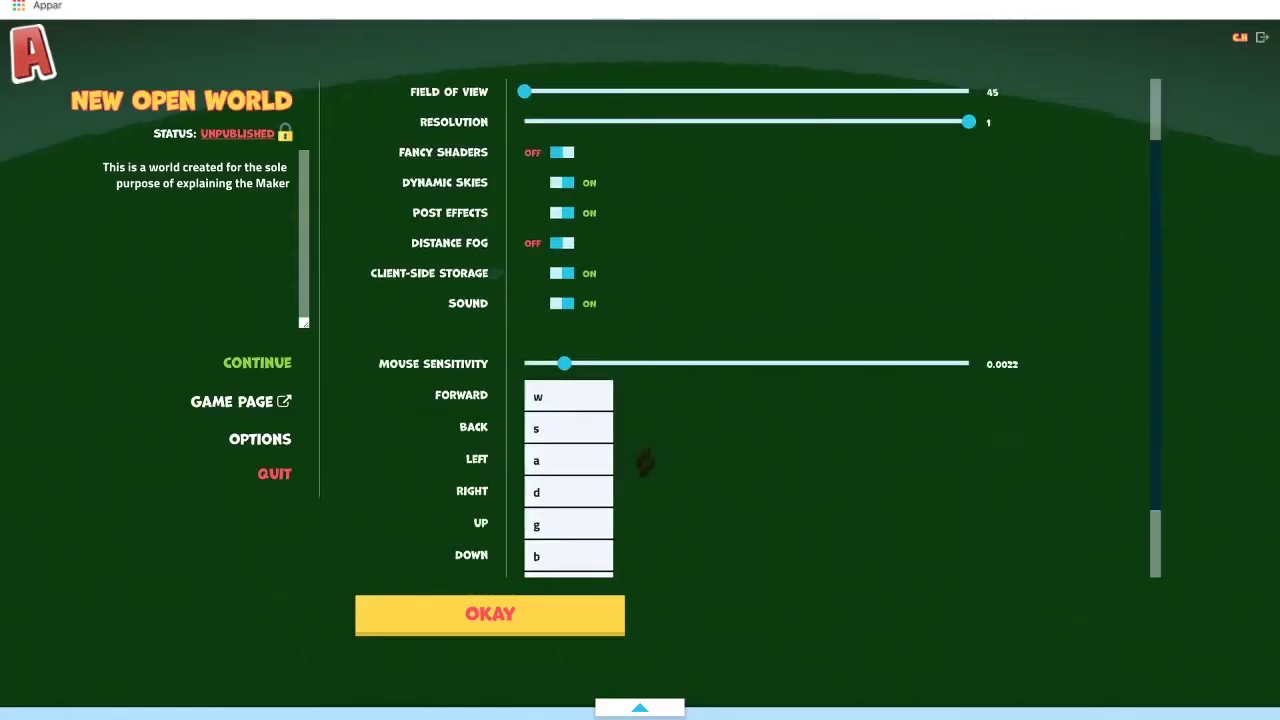
scroll(669, 649, down, 3)
click(568, 306)
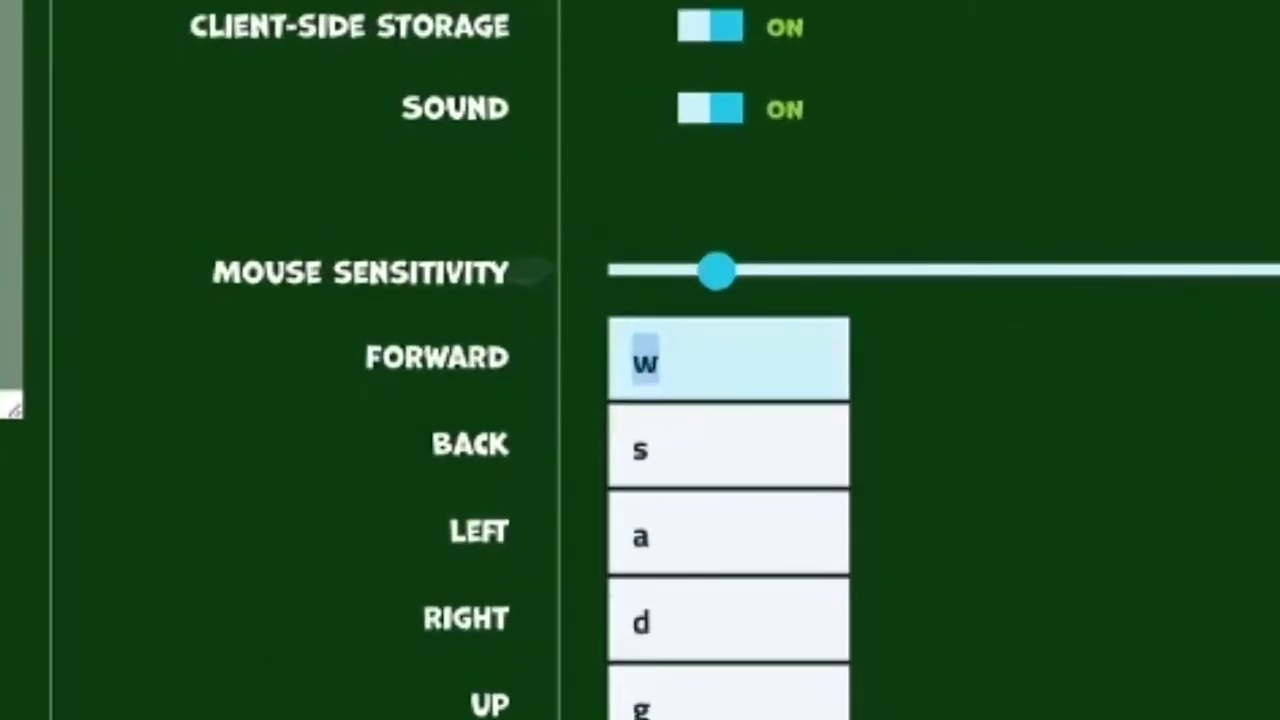
key(Up)
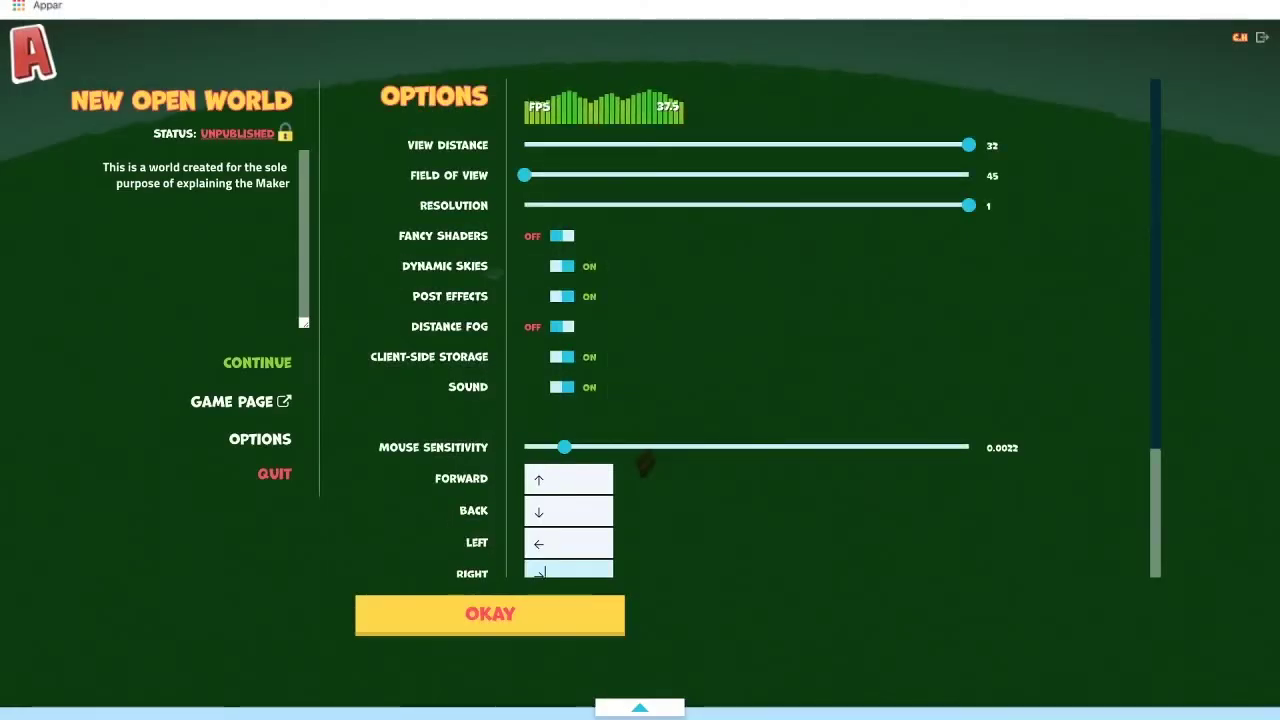
- Set the mouse sensitivity to 0.003 and widen the field of view to about the middle of its range
drag(431, 414, 475, 414)
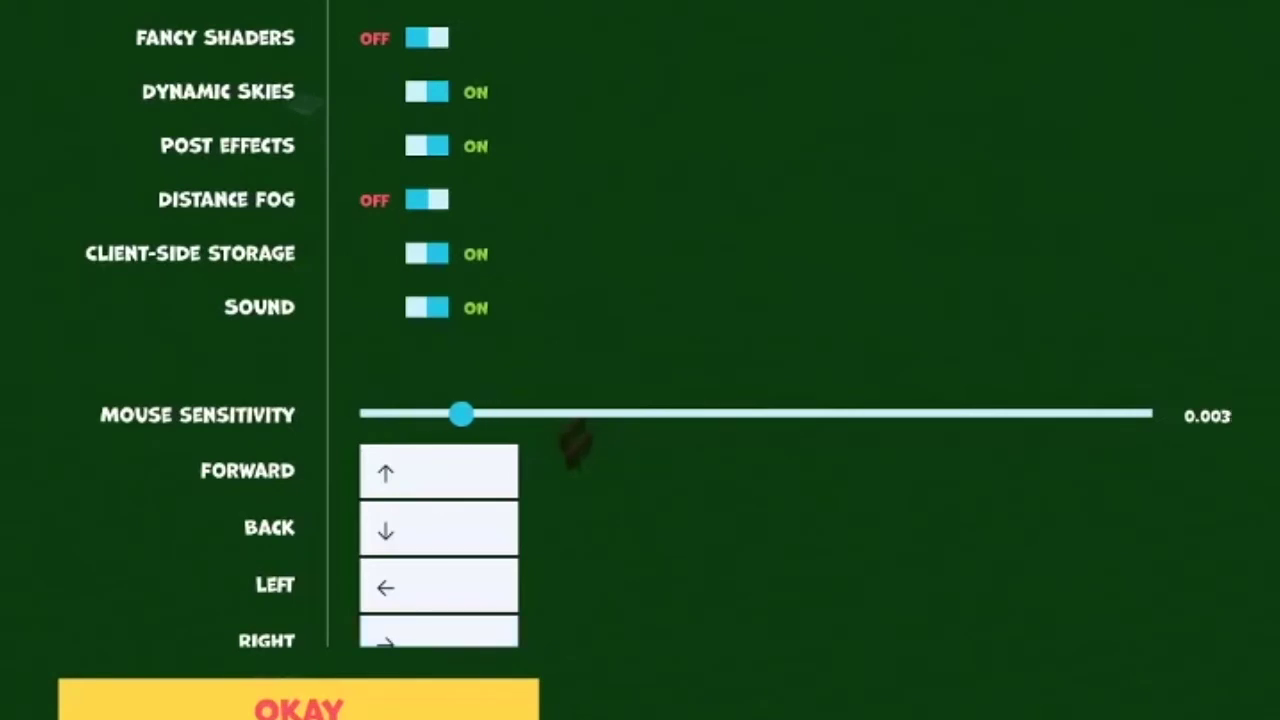
scroll(575, 445, up, 5)
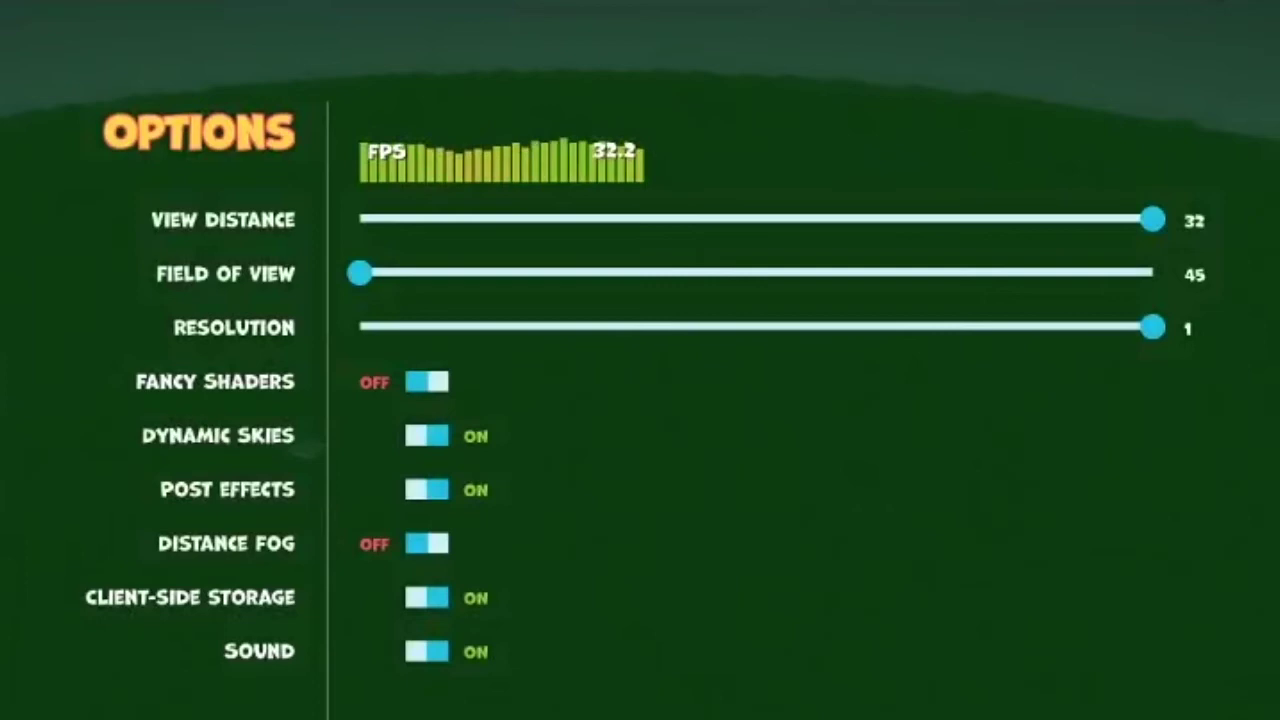
drag(360, 273, 786, 273)
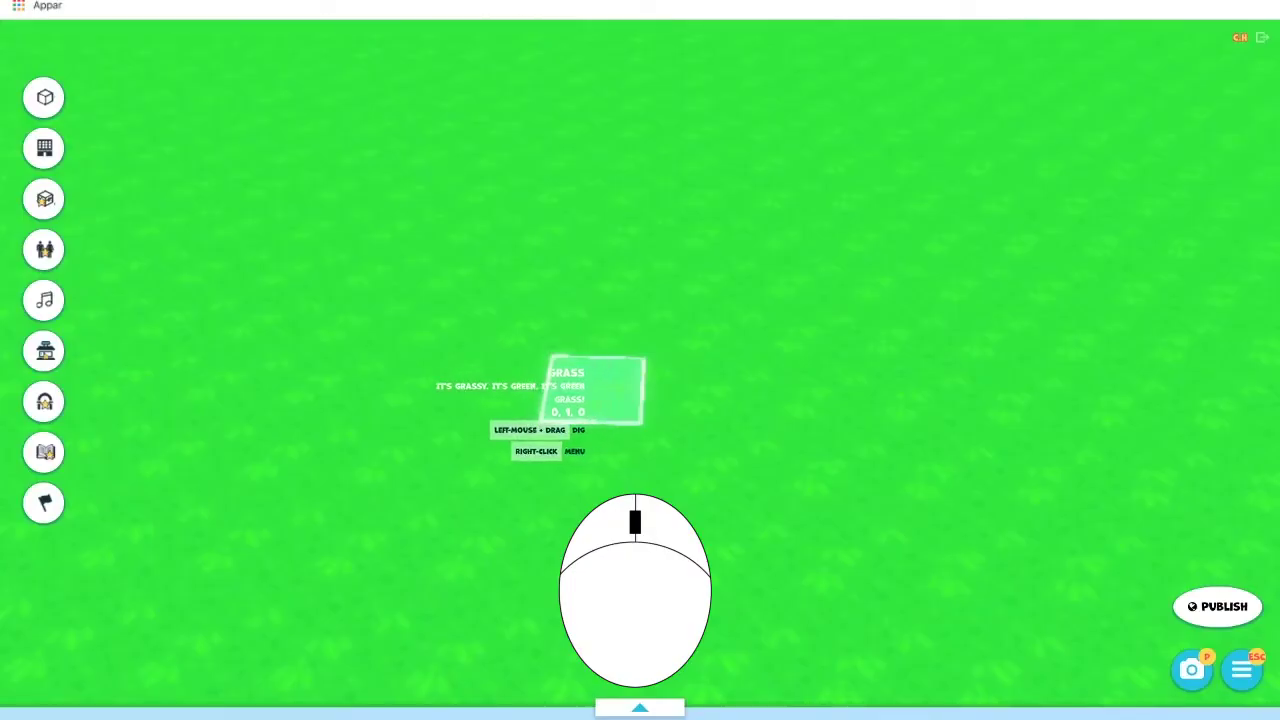
- Open the time setting from the sky's options and move the world's time of day later on the clock
right_click(596, 390)
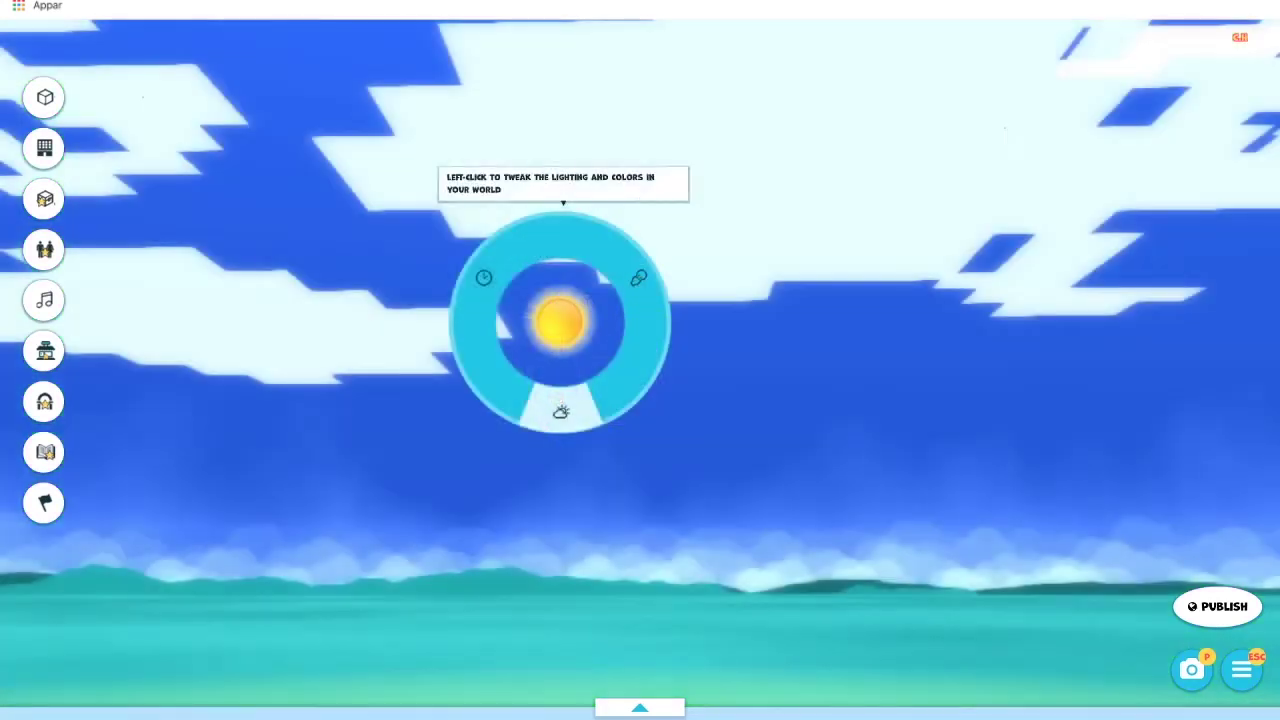
click(483, 278)
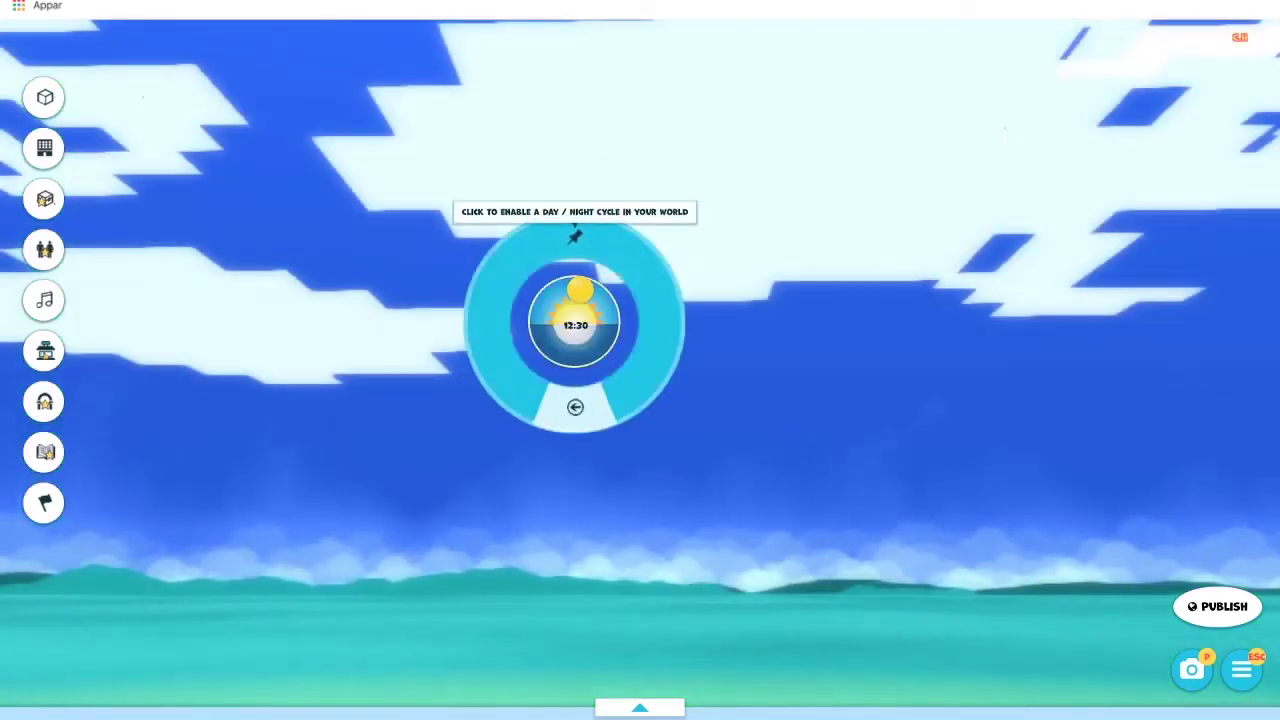
drag(580, 289, 601, 303)
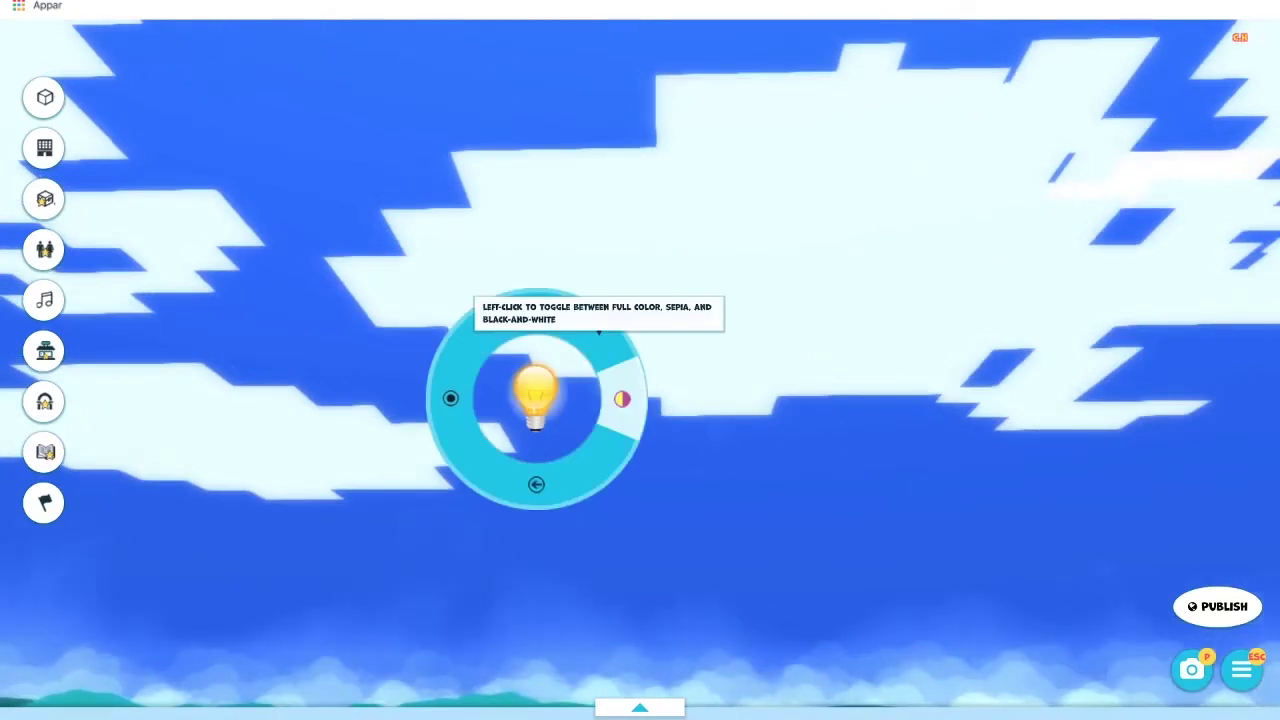
- Cycle the world's color mode through black-and-white and sepia back to full color
click(622, 400)
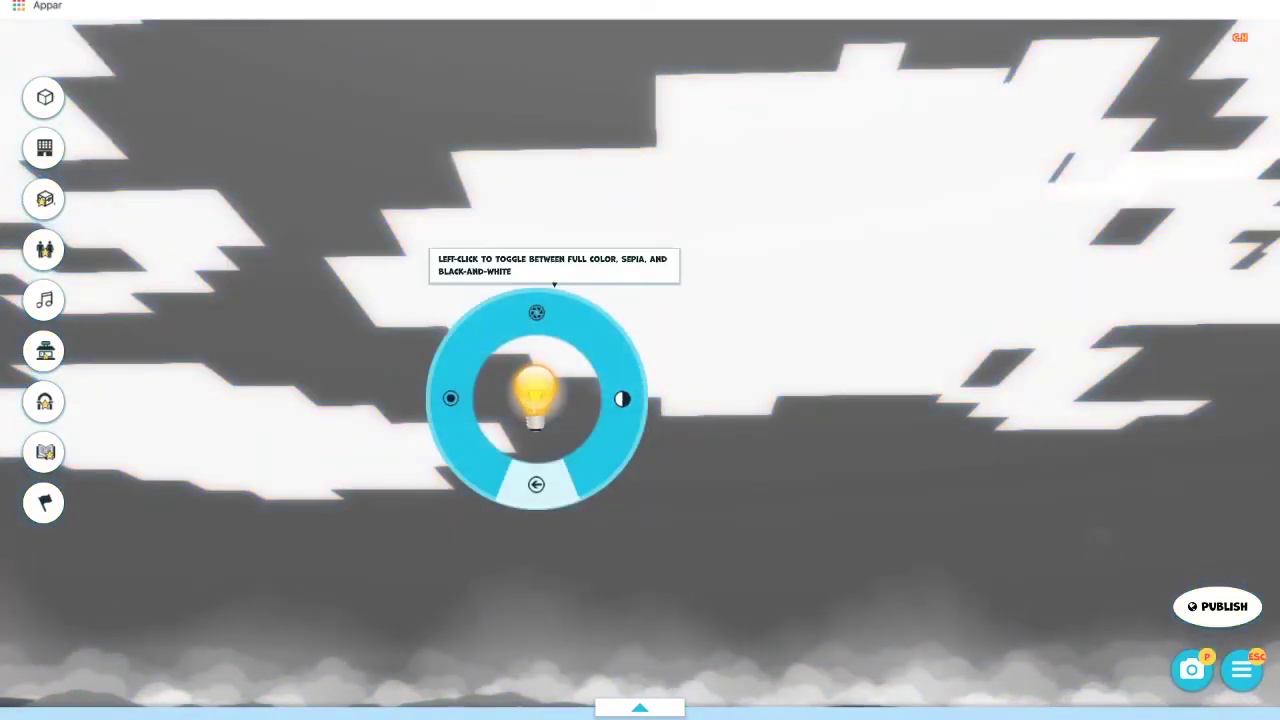
click(622, 400)
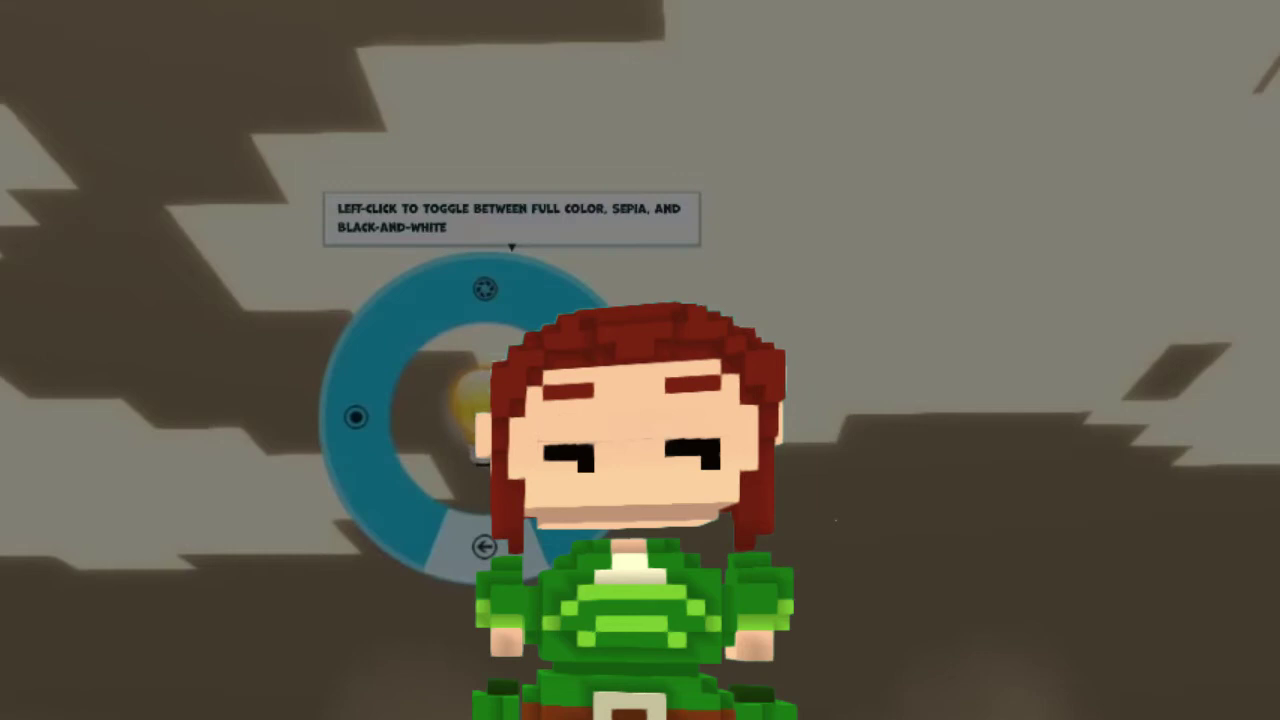
click(616, 412)
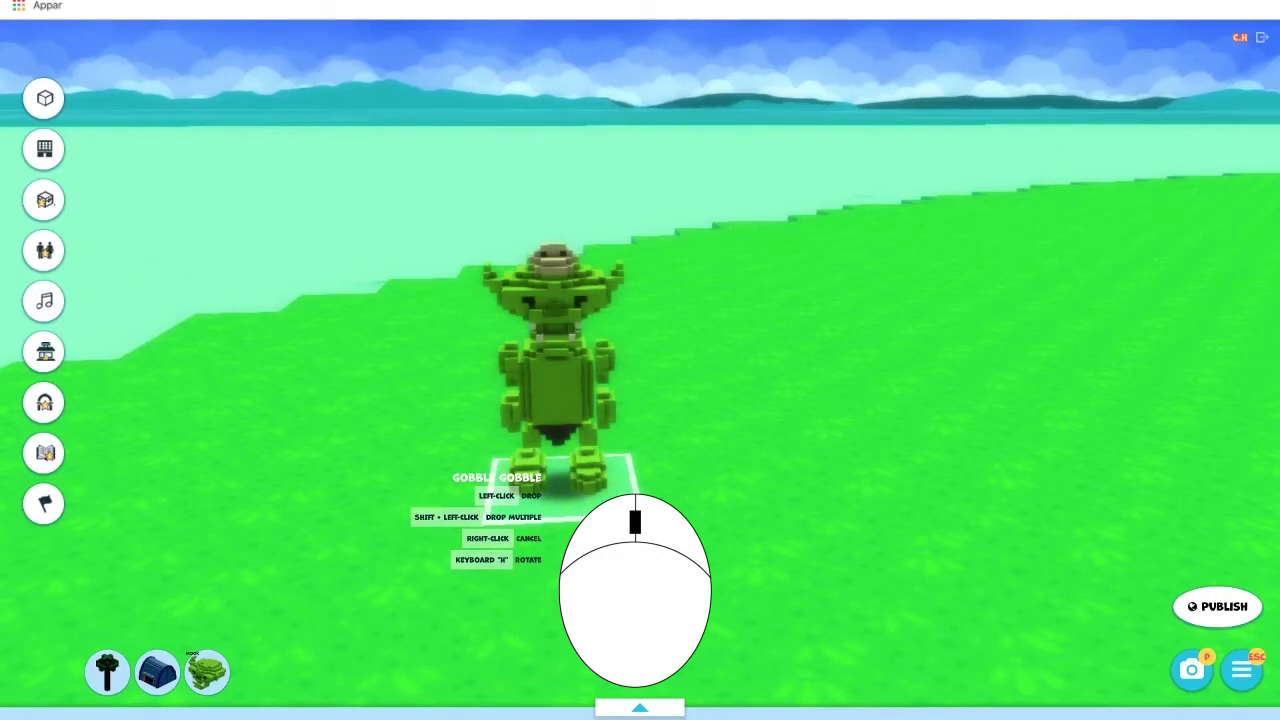
- Cancel the Gobble Gobble character placement and build a four-level staircase of grass blocks on the plain
right_click(560, 485)
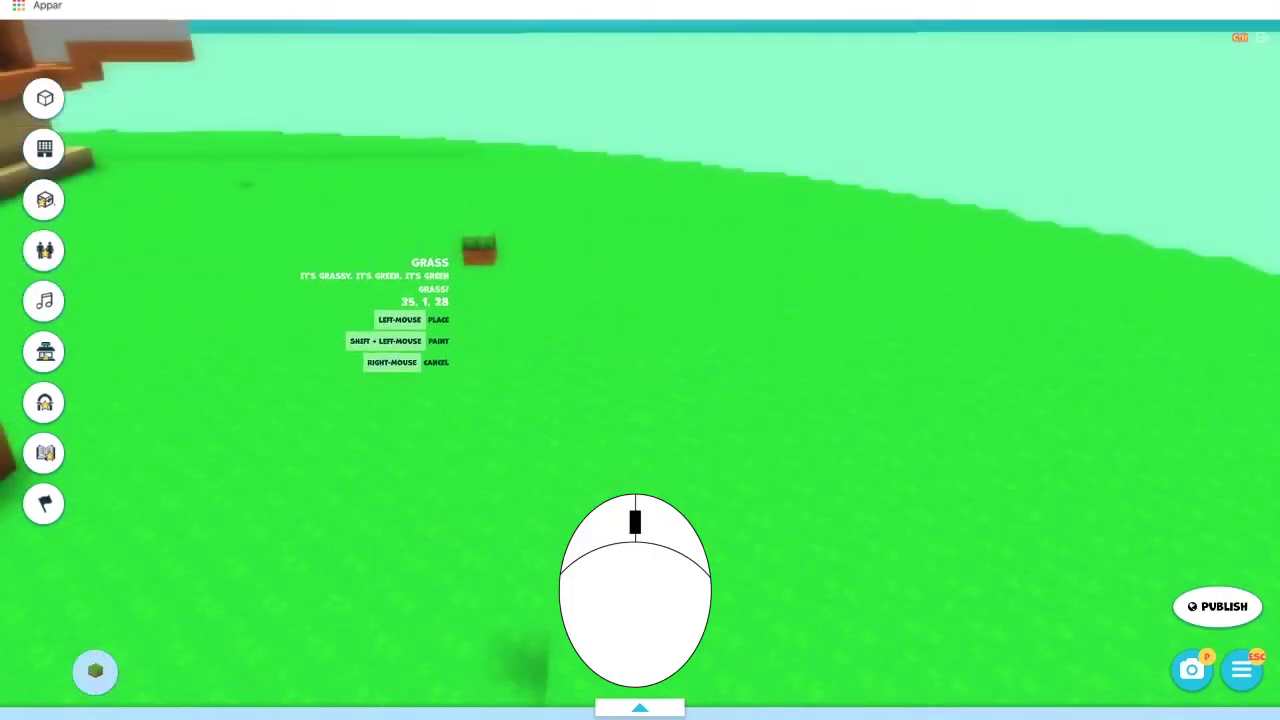
click(477, 254)
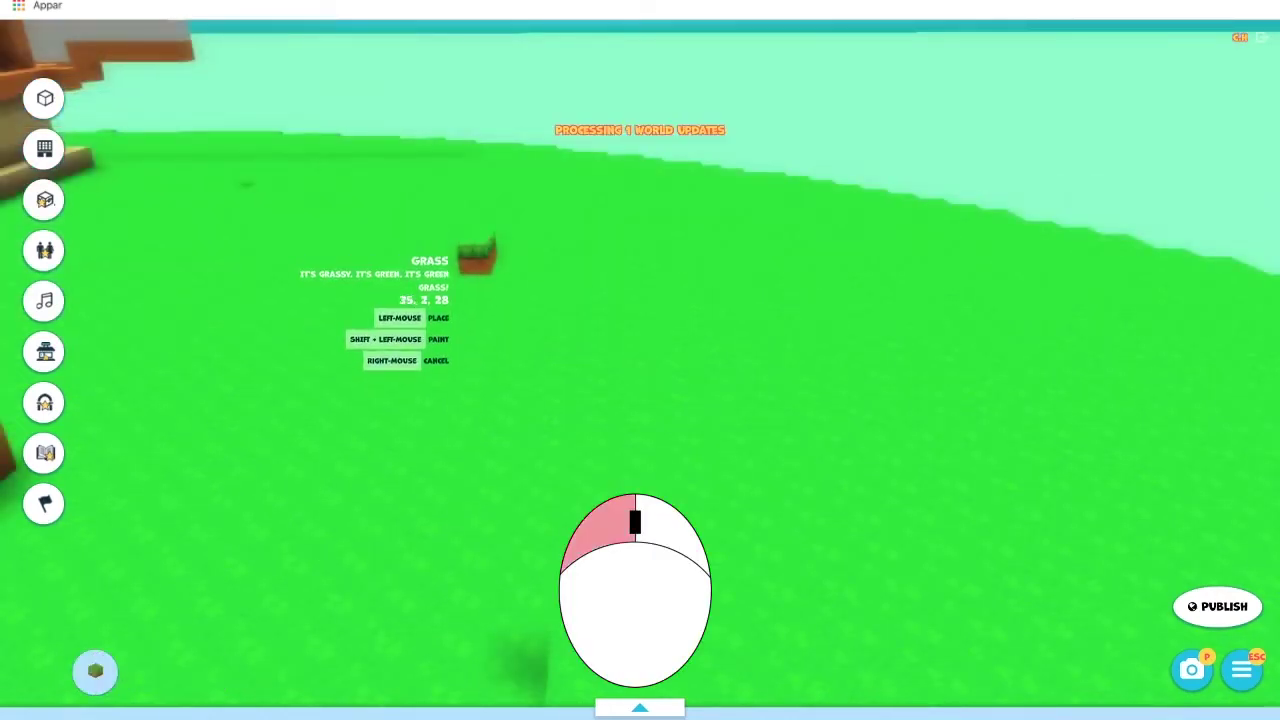
click(477, 240)
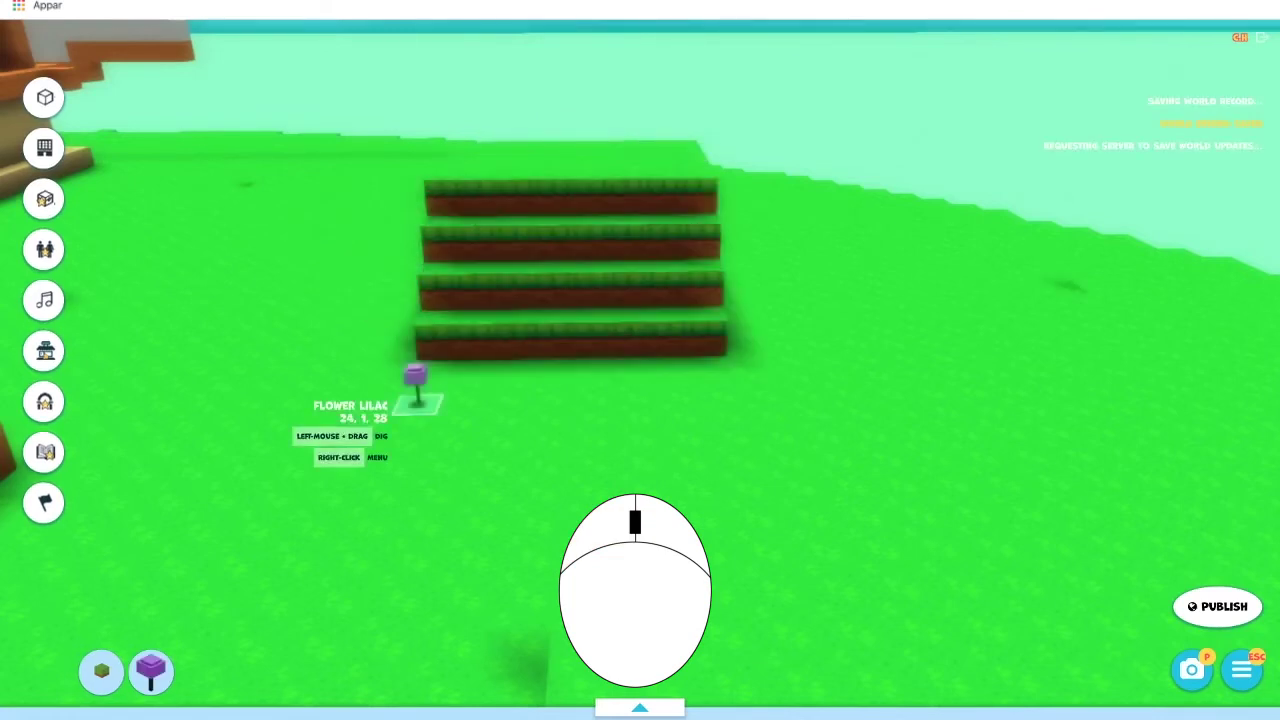
- Place a Flower Lilac on each side of the grass staircase and a Little Easter Bunny in front of it
click(418, 404)
click(764, 400)
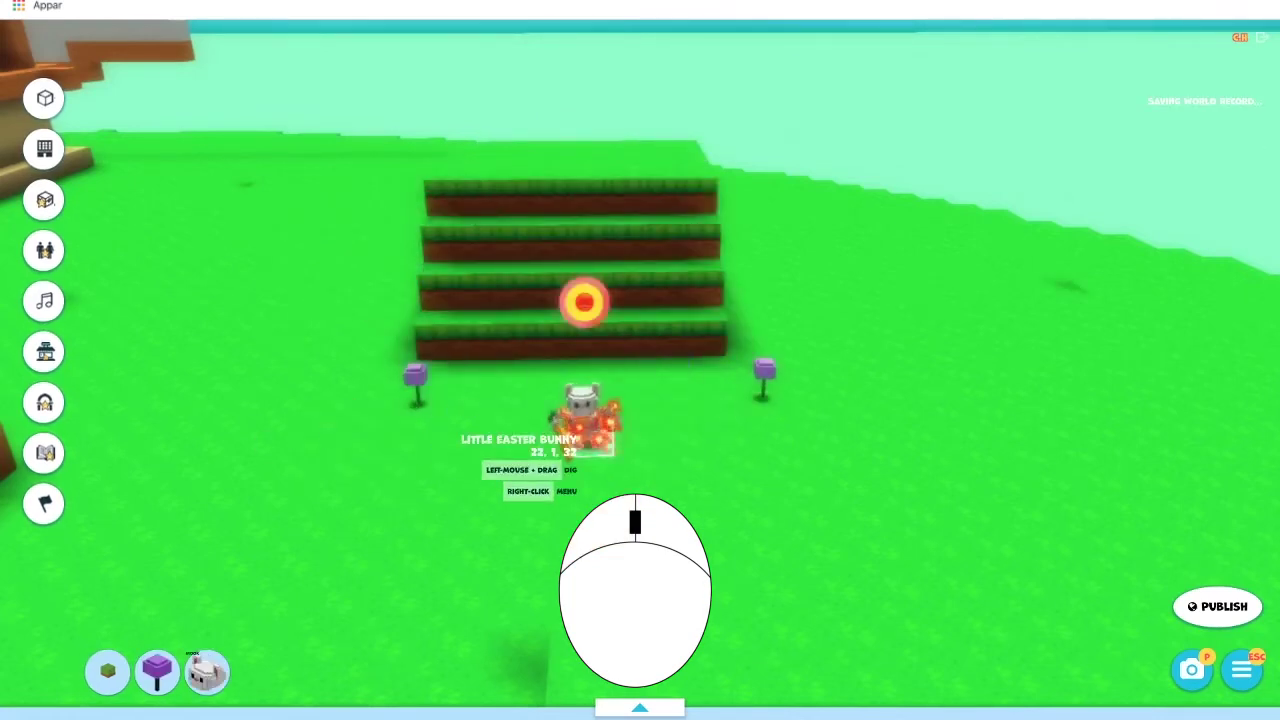
click(590, 434)
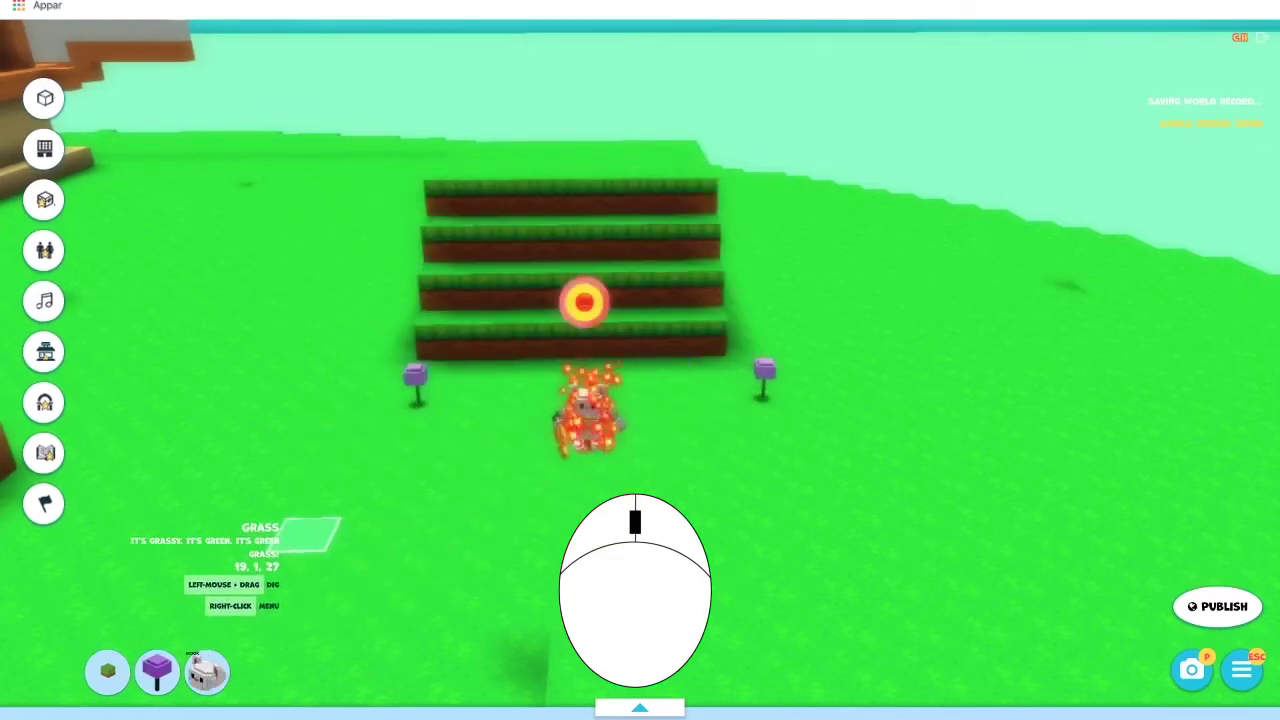
- Reposition one lilac closer to the staircase's corner and move the Little Easter Bunny farther out in front
drag(764, 396, 1014, 394)
drag(1014, 394, 721, 397)
drag(590, 440, 812, 522)
drag(812, 522, 646, 526)
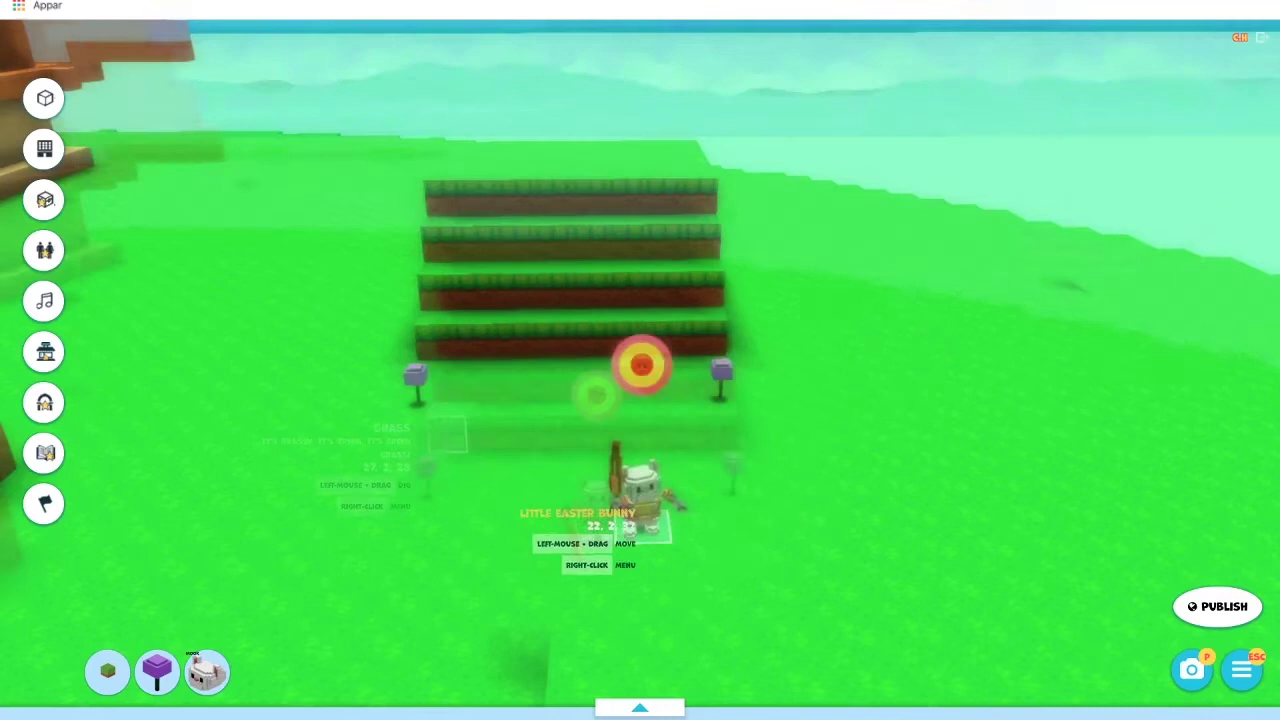
- Mark the whole grass staircase for digging with a 9 x 4 x 8 block selection
drag(447, 436, 700, 245)
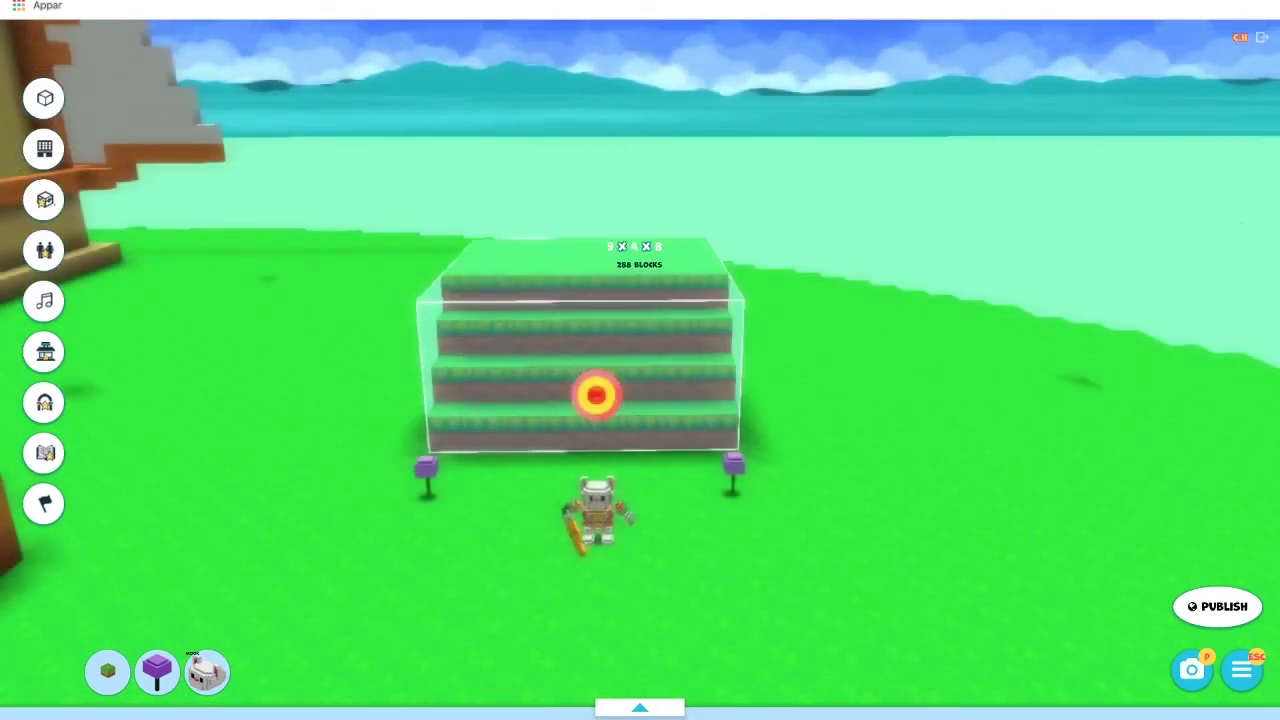
drag(597, 395, 597, 395)
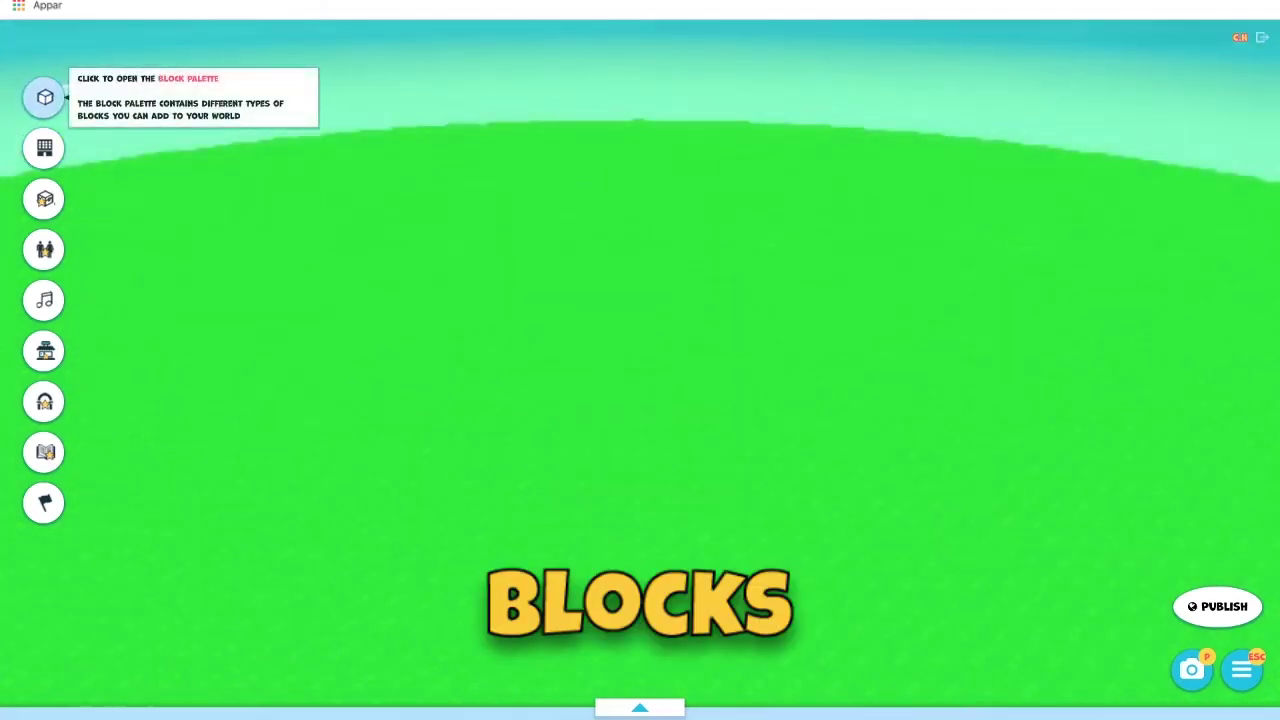
- Browse the block palette through to the Wood block
click(44, 98)
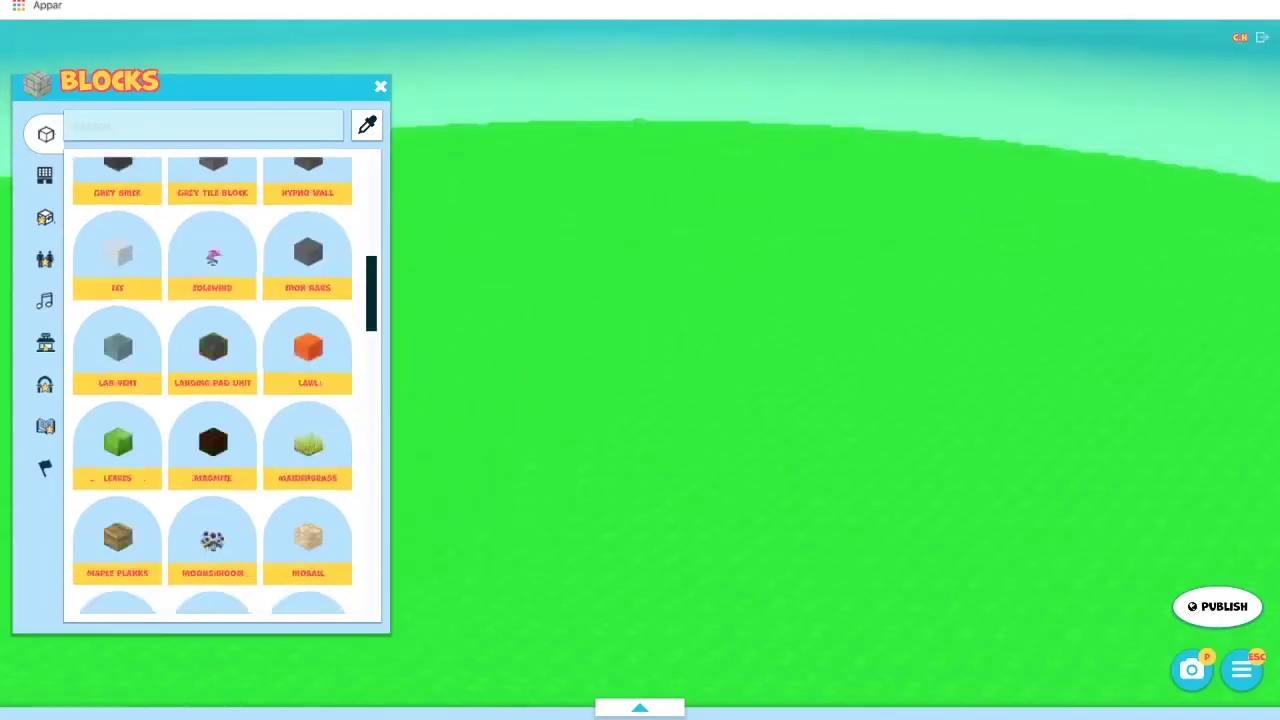
mouse_move(212, 465)
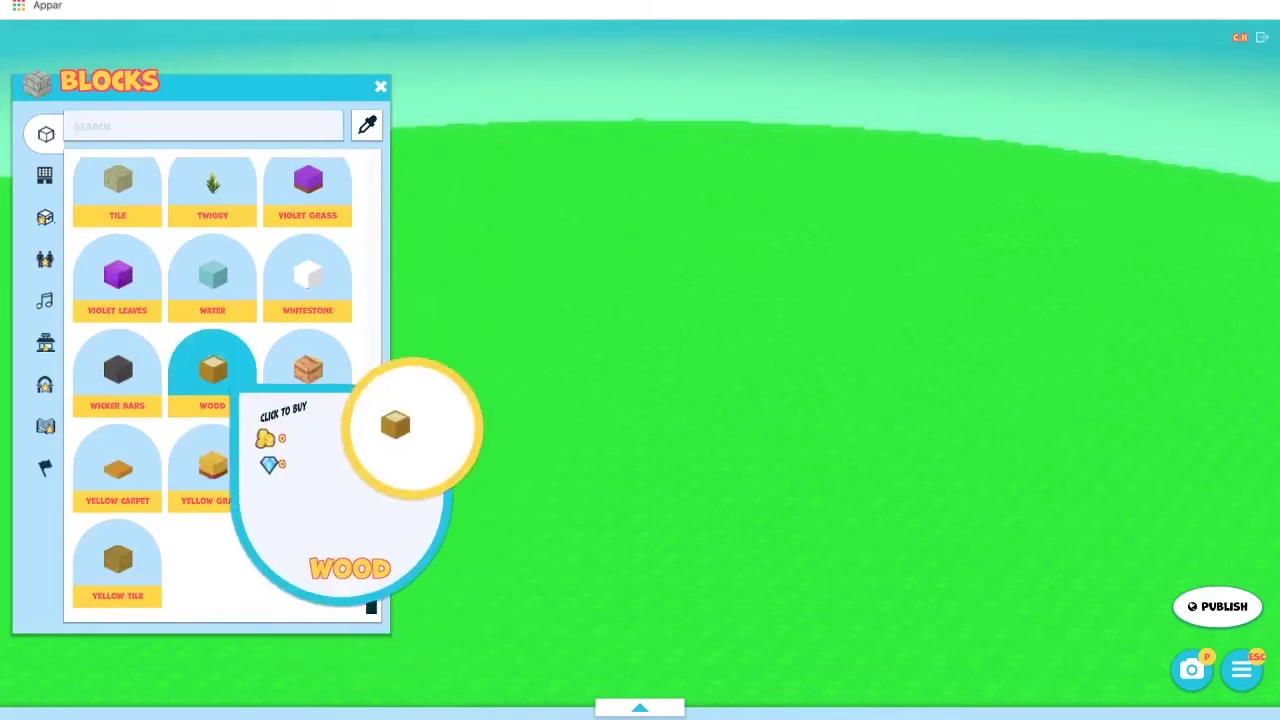
click(212, 372)
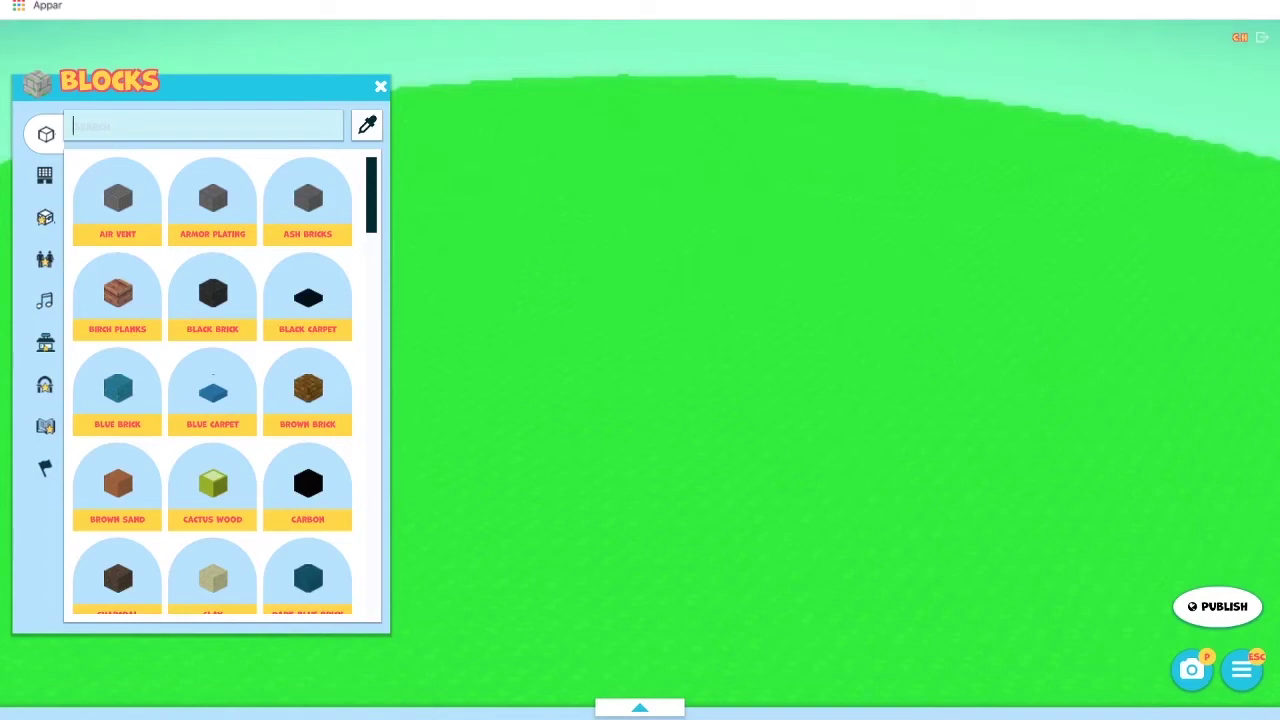
- Build a large Blue Brick box on the grass and sample a block from it with the eyedropper
click(117, 390)
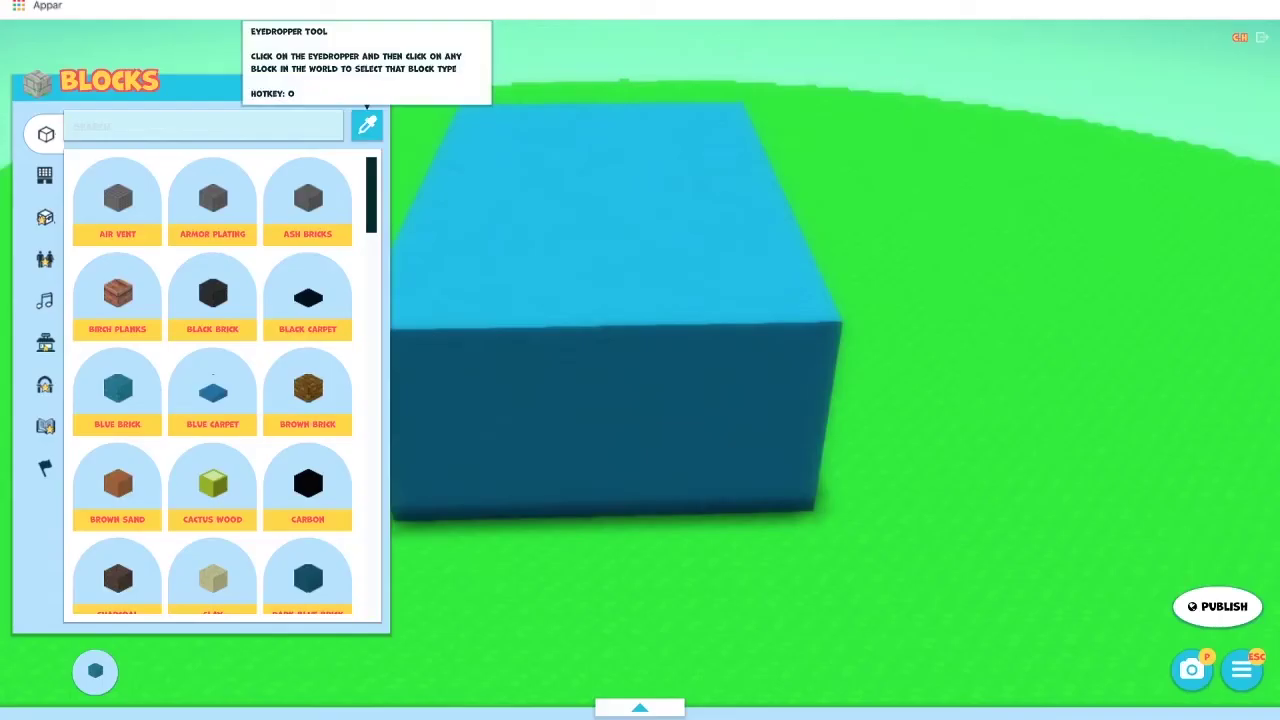
click(682, 369)
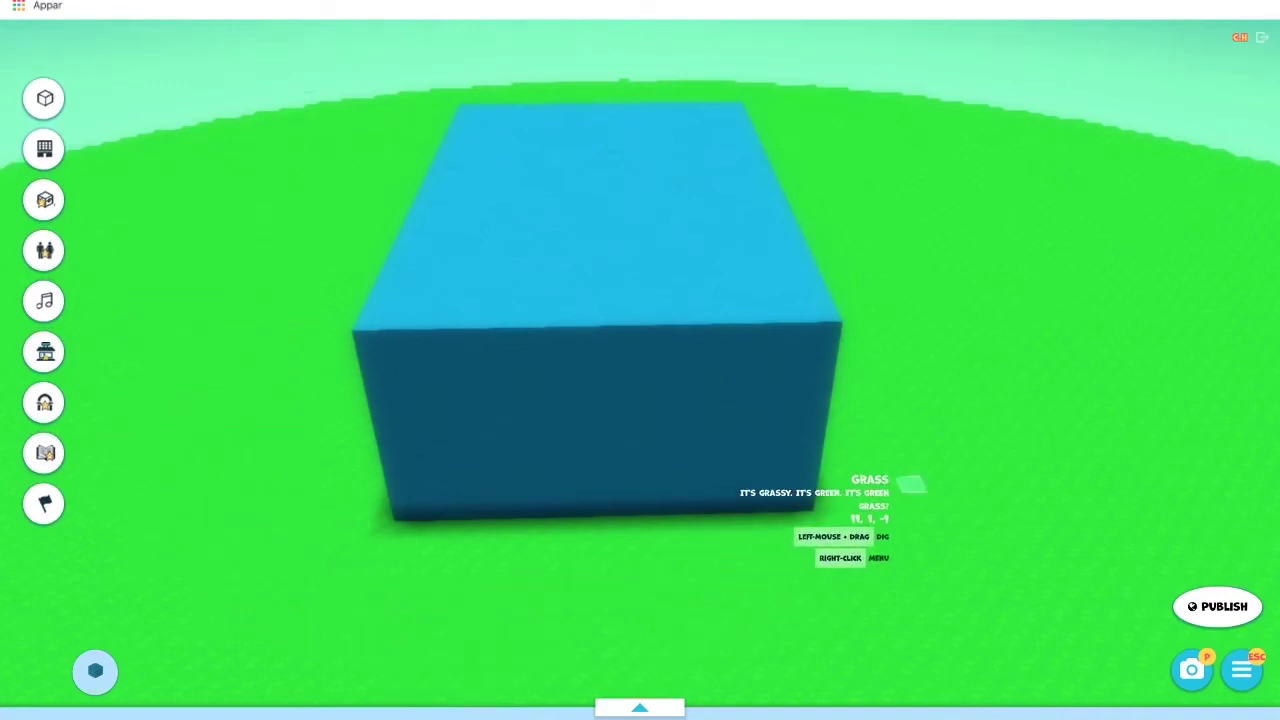
- Sample the ground's grass with the eyedropper and lay two grass steps in front of the blue box
click(912, 484)
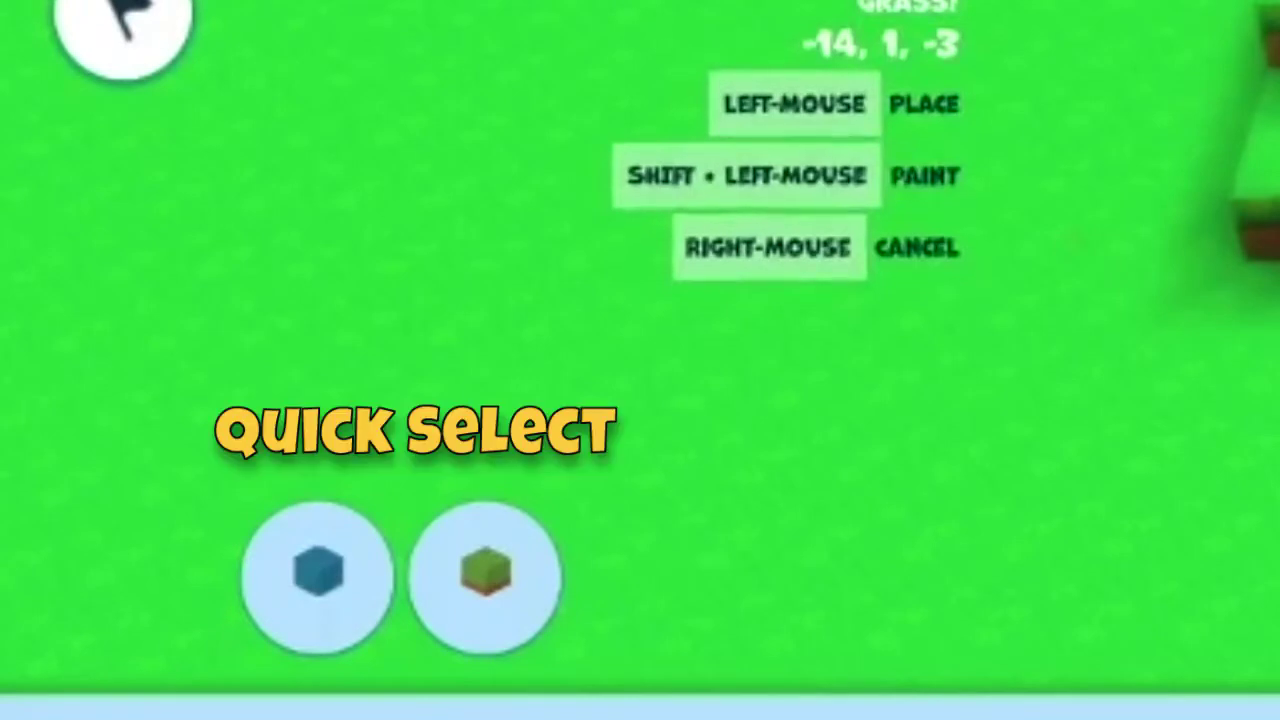
right_click(330, 467)
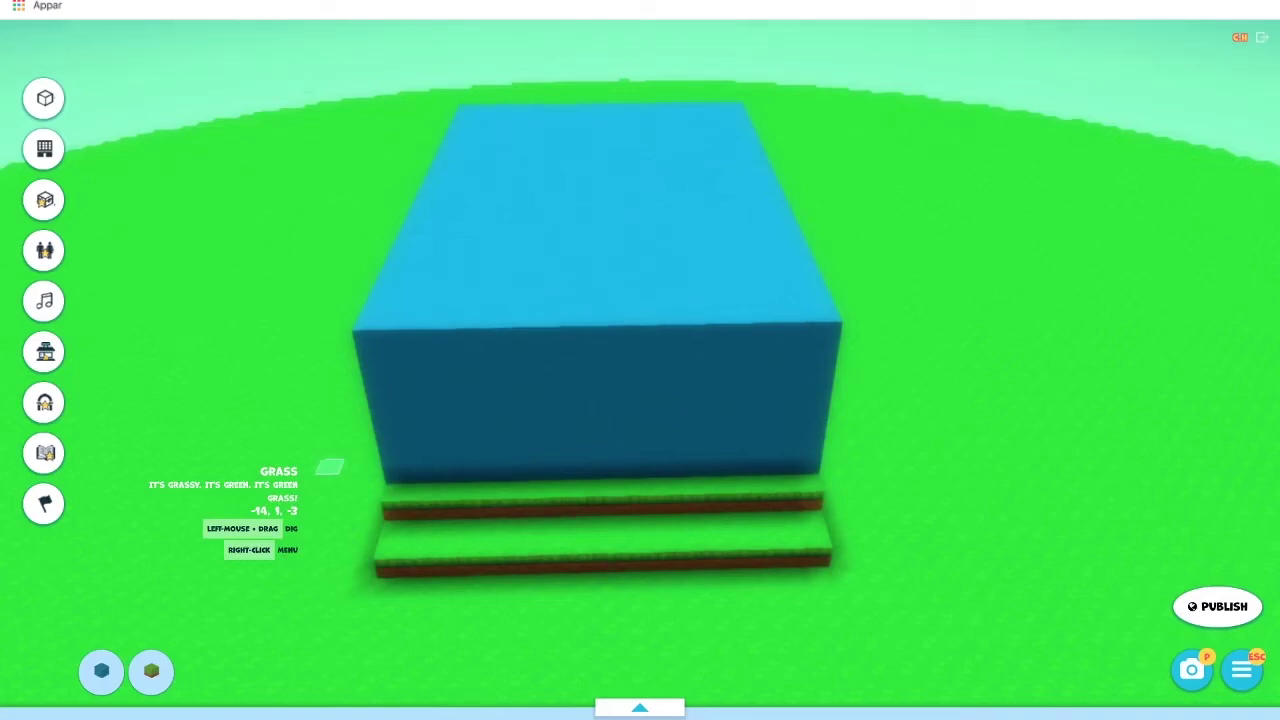
- Pick Blue Brick from the quick-select slots, and choose the Red Window from the item palette for placement
mouse_move(101, 671)
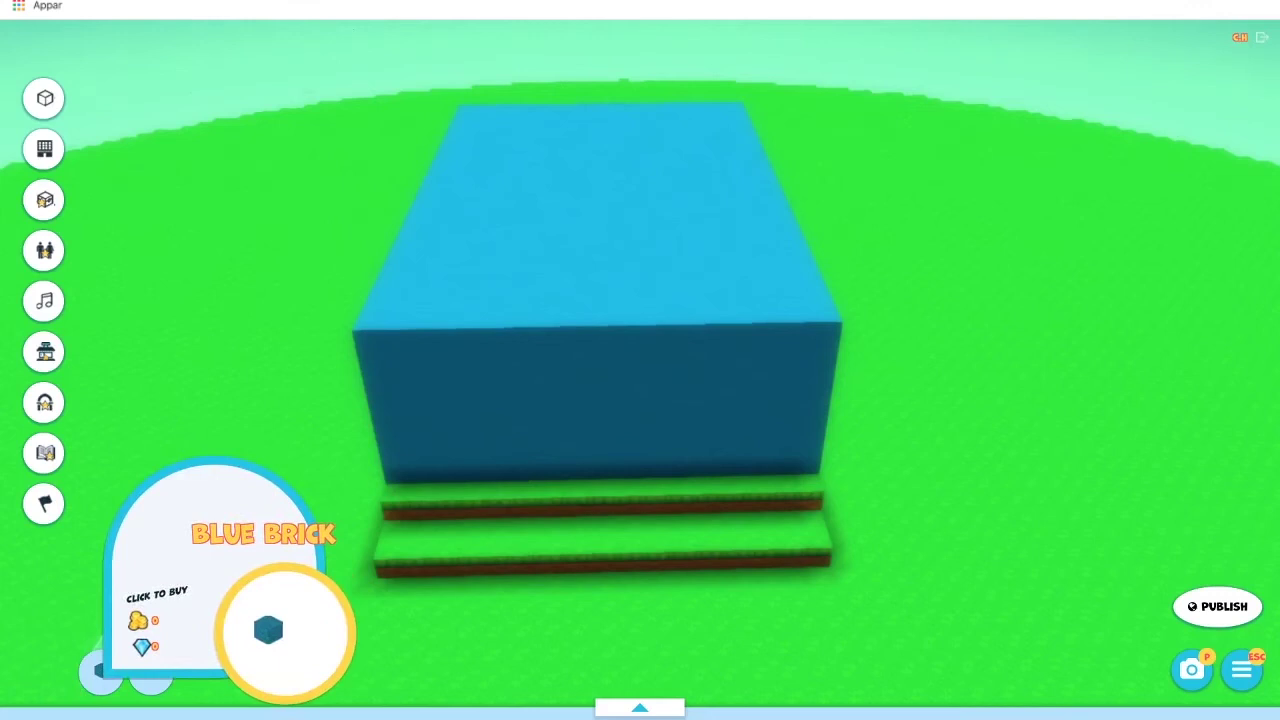
click(101, 671)
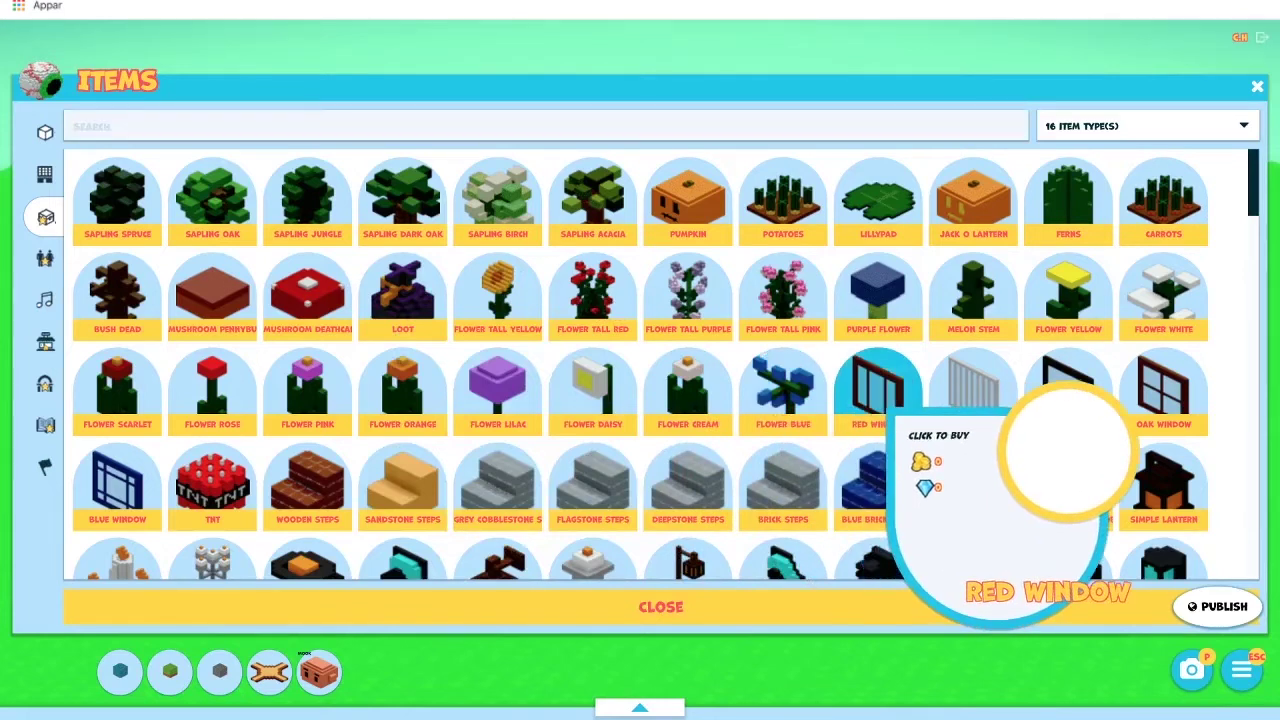
click(880, 392)
click(255, 358)
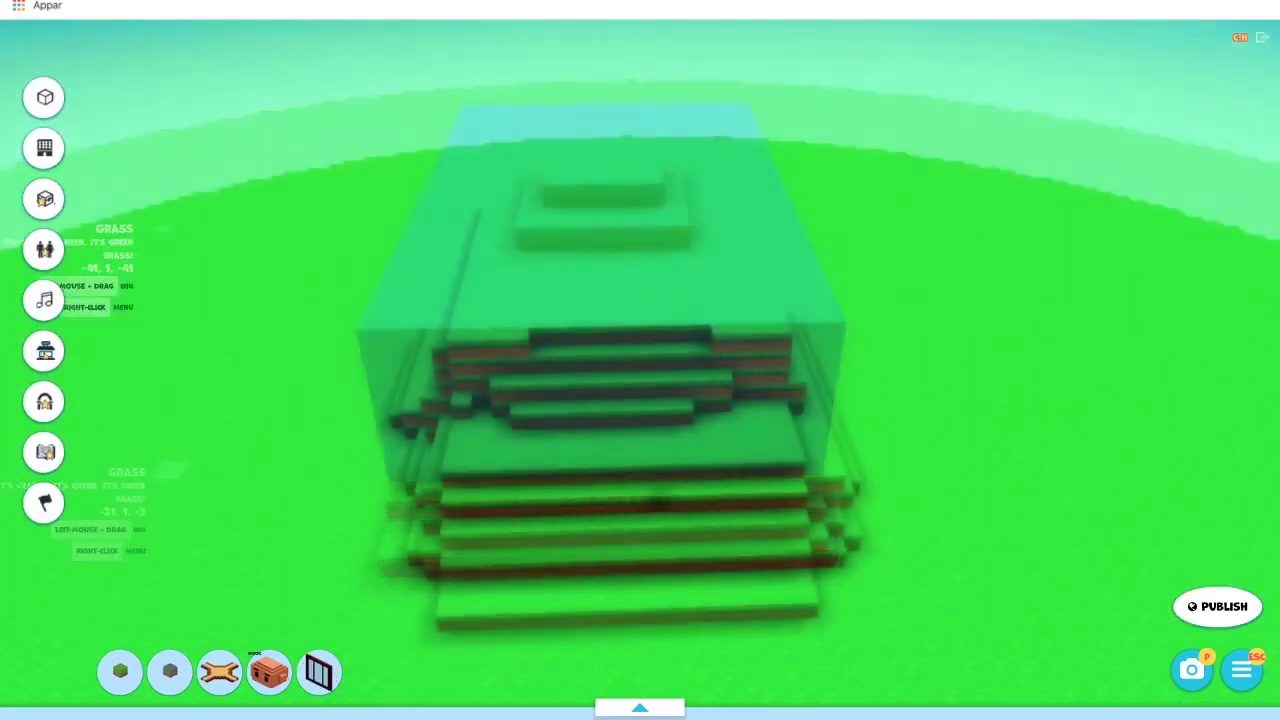
- Browse the structure palette and place a blue-roofed house on top of the grass terraces
click(44, 147)
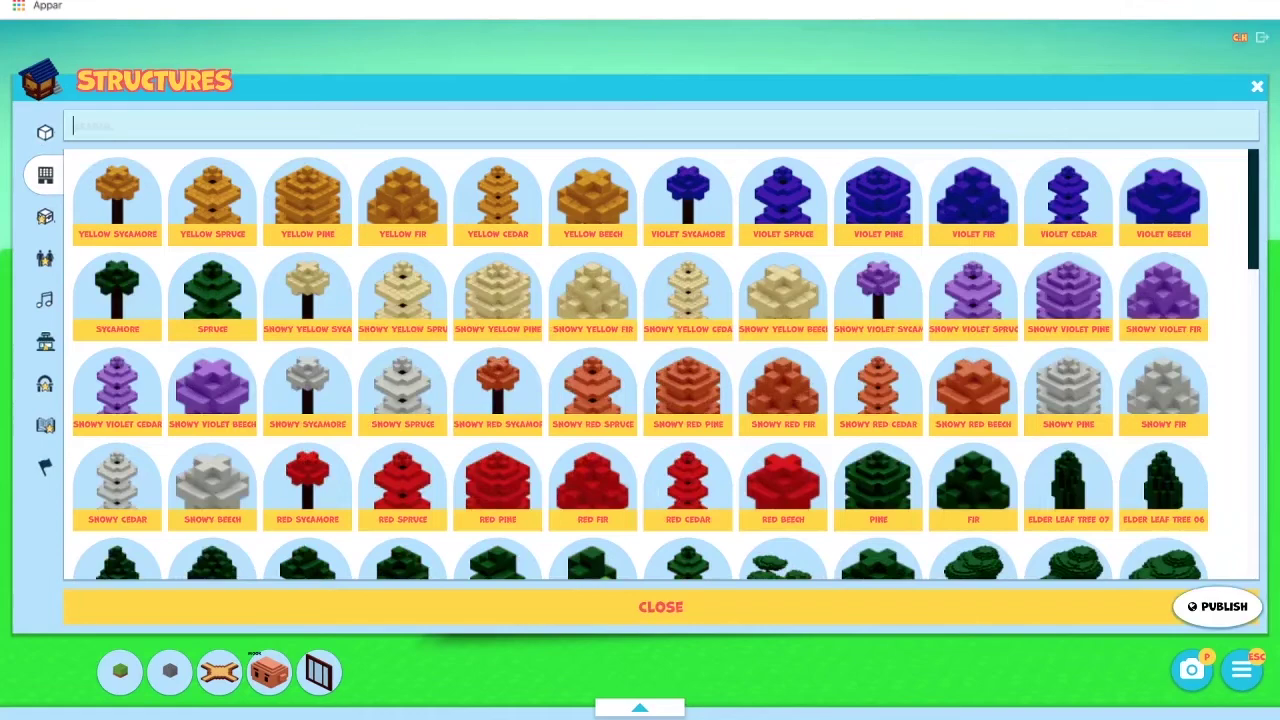
scroll(640, 364, down, 3)
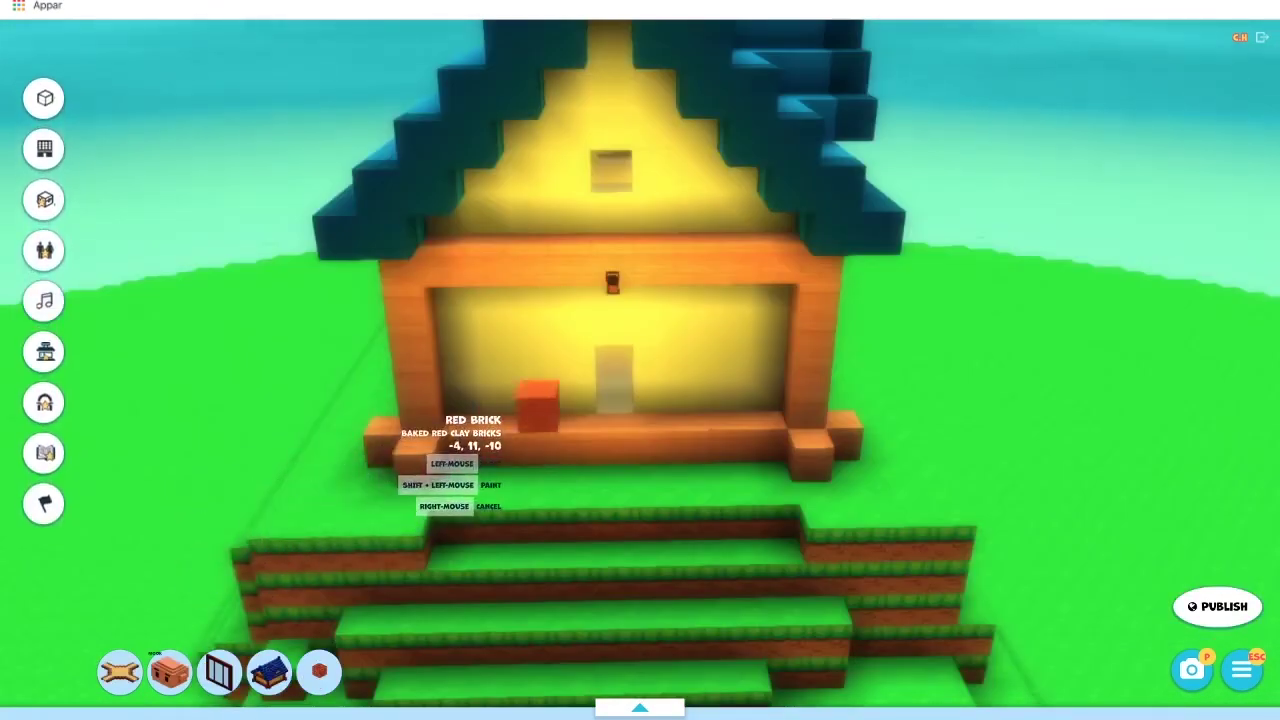
- Paint the house's yellow lower front wall on both sides of the doorway with Red Brick
drag(578, 396, 461, 303)
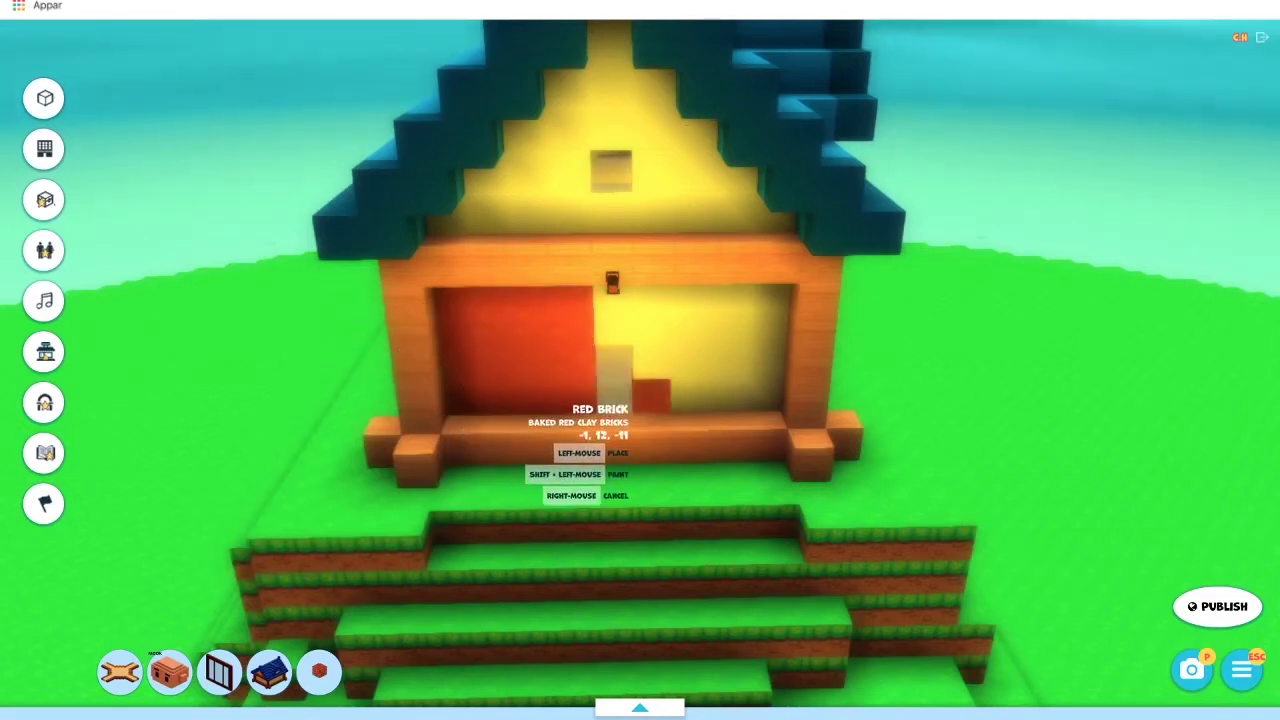
drag(656, 400, 763, 300)
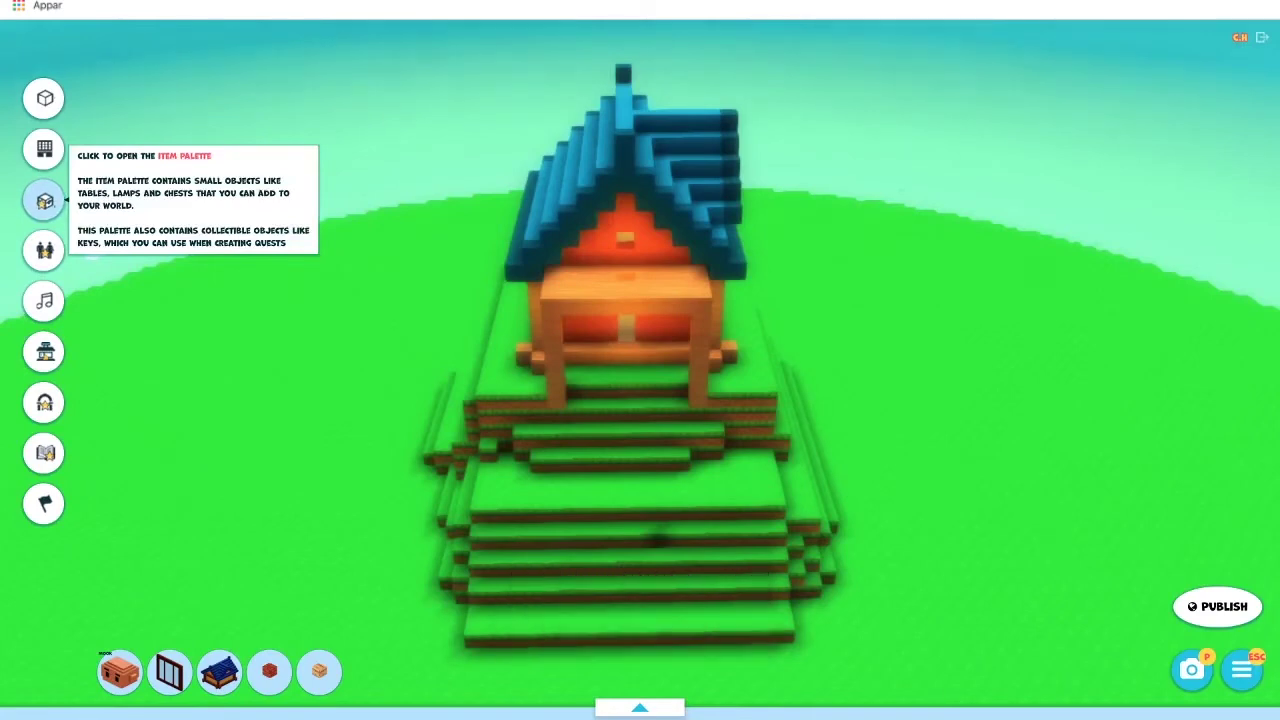
- Place a garden chair on either side of the wooden table on the grass terrace below the house
click(44, 201)
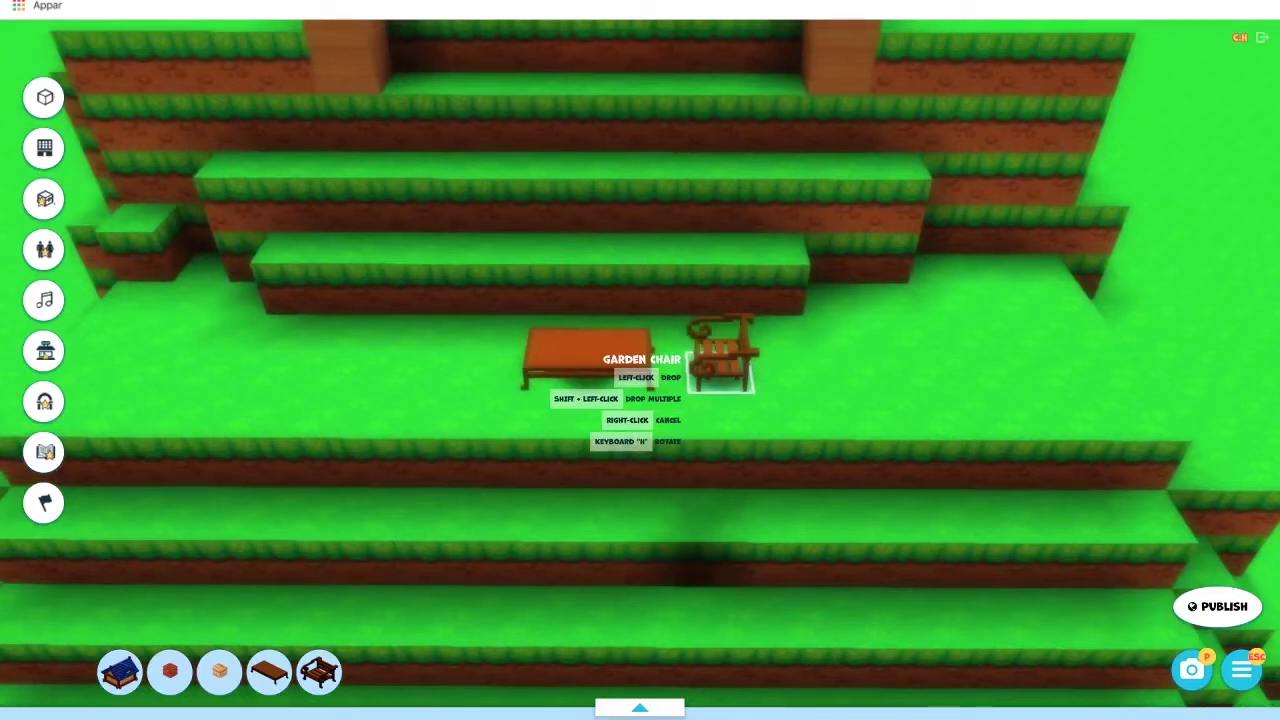
shift+click(710, 372)
click(460, 386)
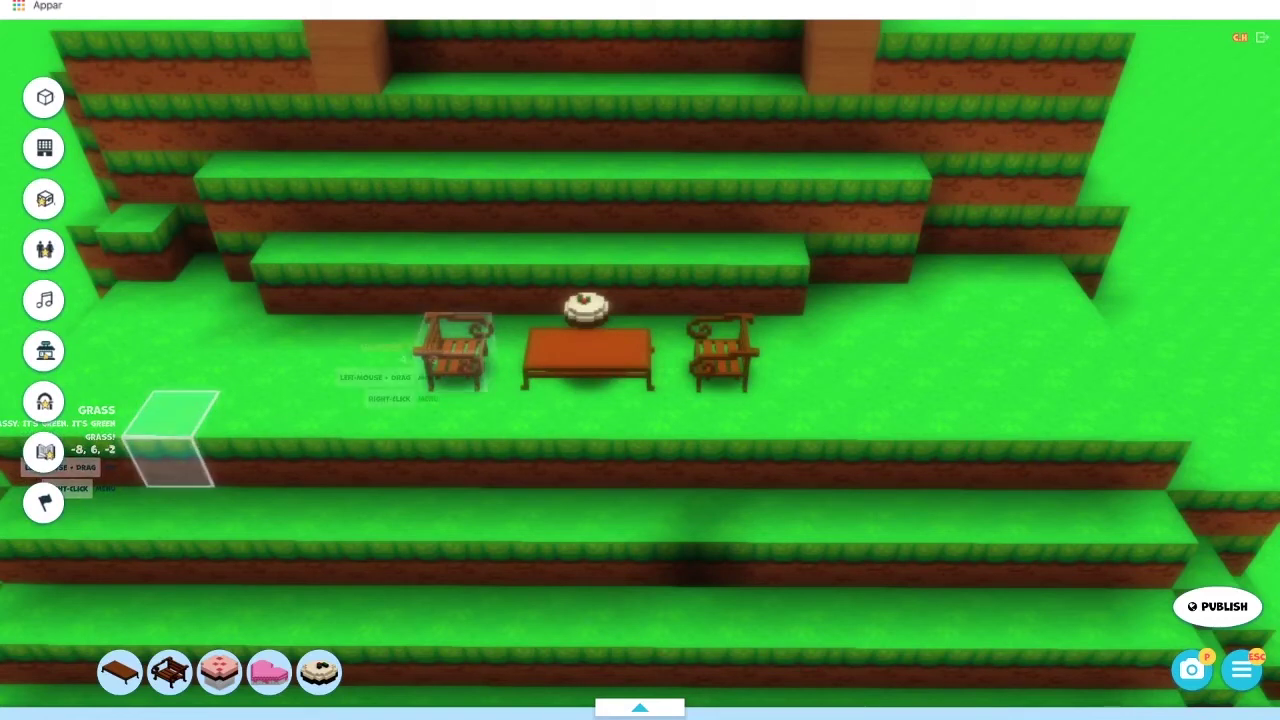
- Delete the garden chair on the left side of the wooden table
click(455, 352)
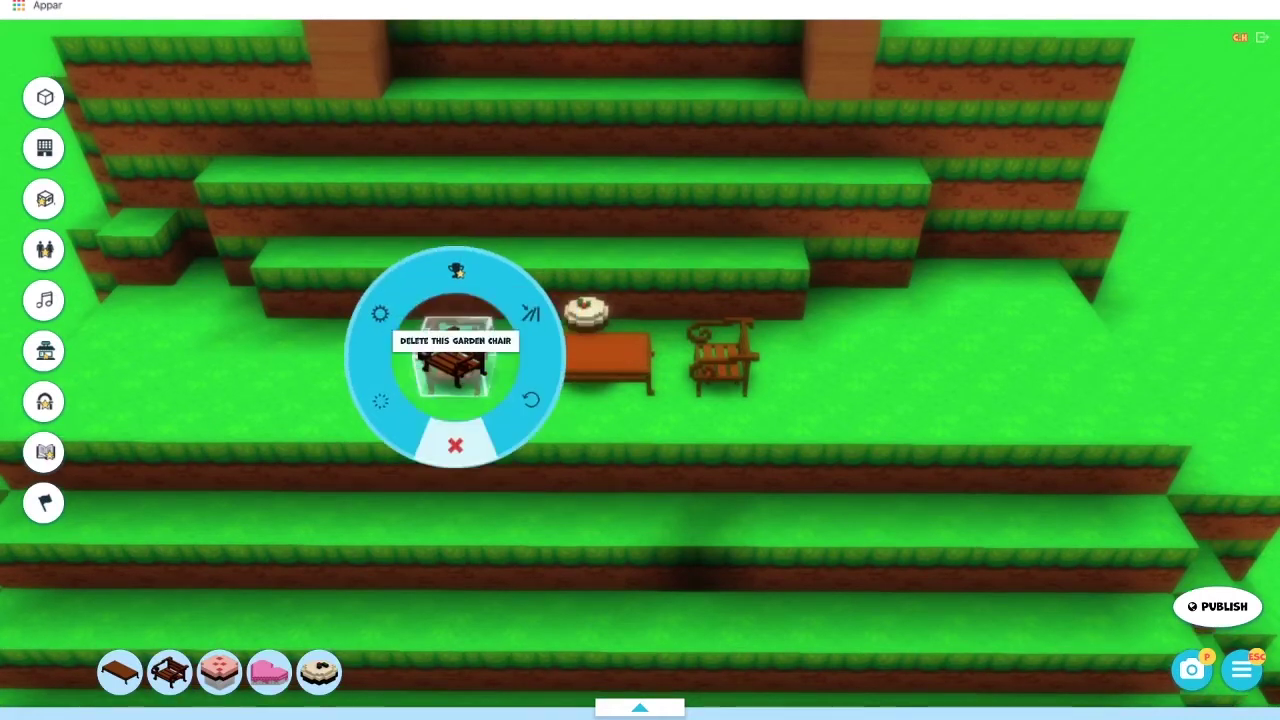
click(475, 432)
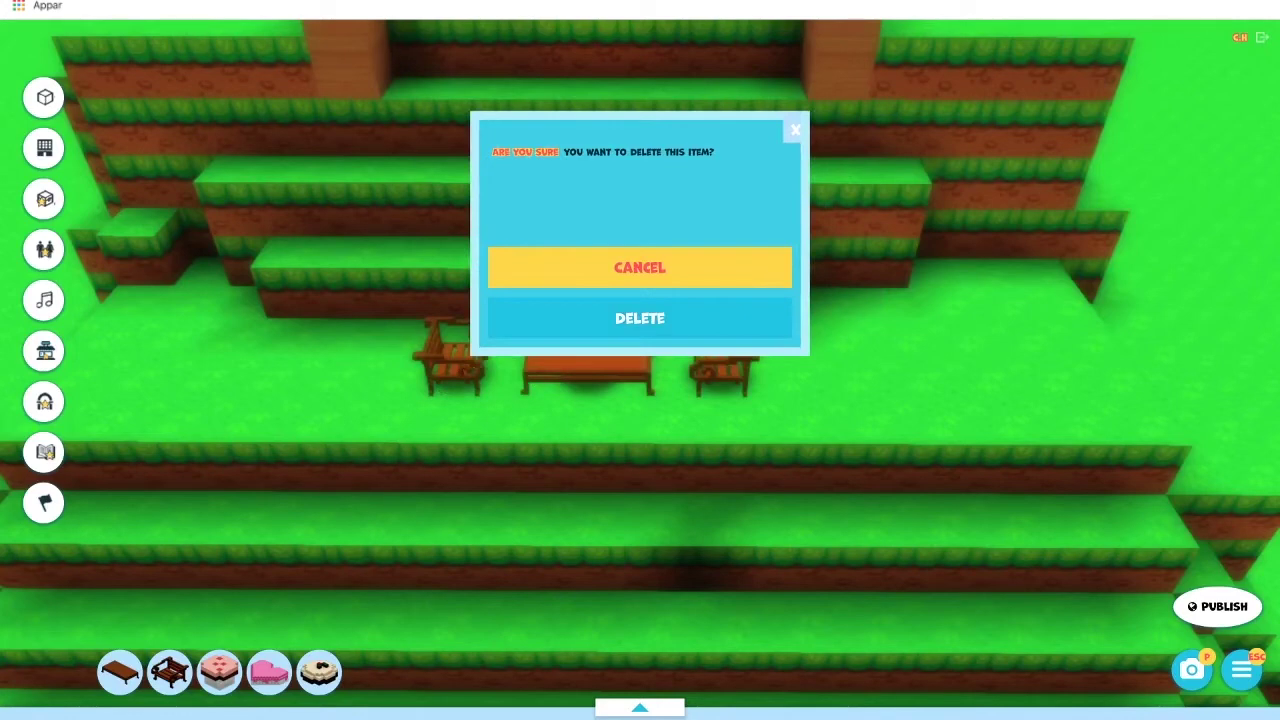
click(640, 318)
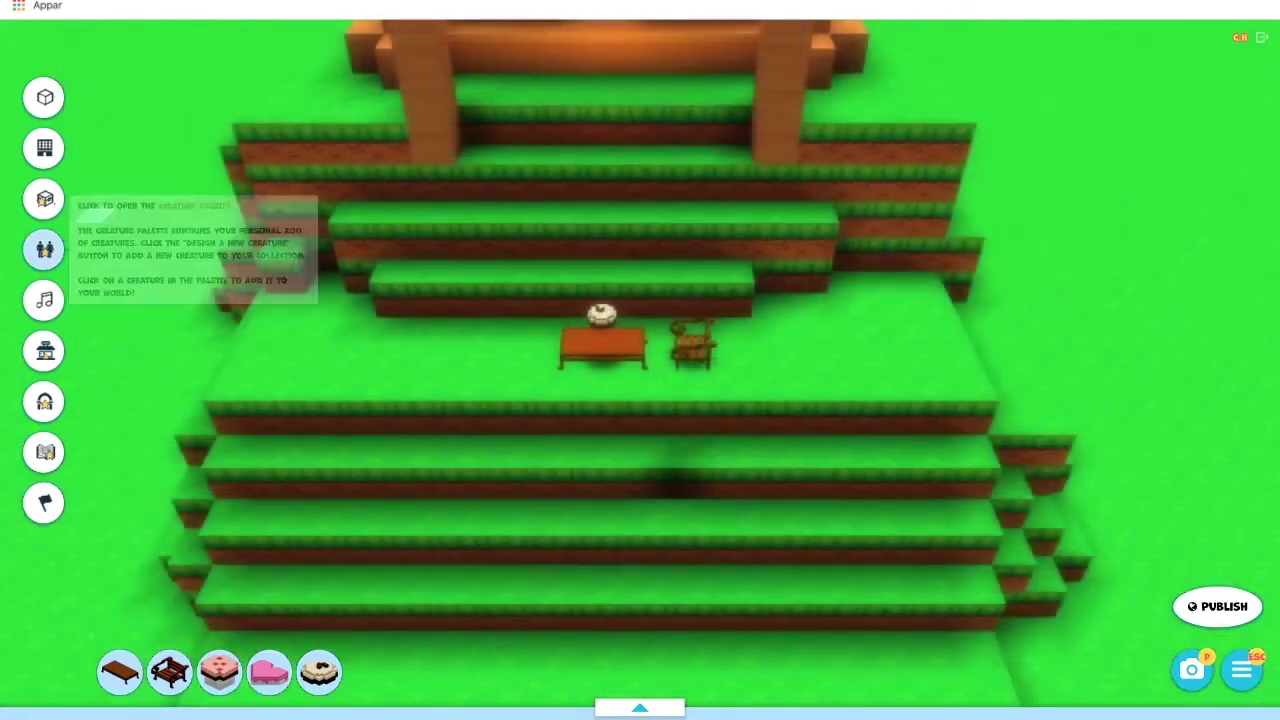
- Add a creature from the creature palette beside the wooden table and make it hostile
click(44, 249)
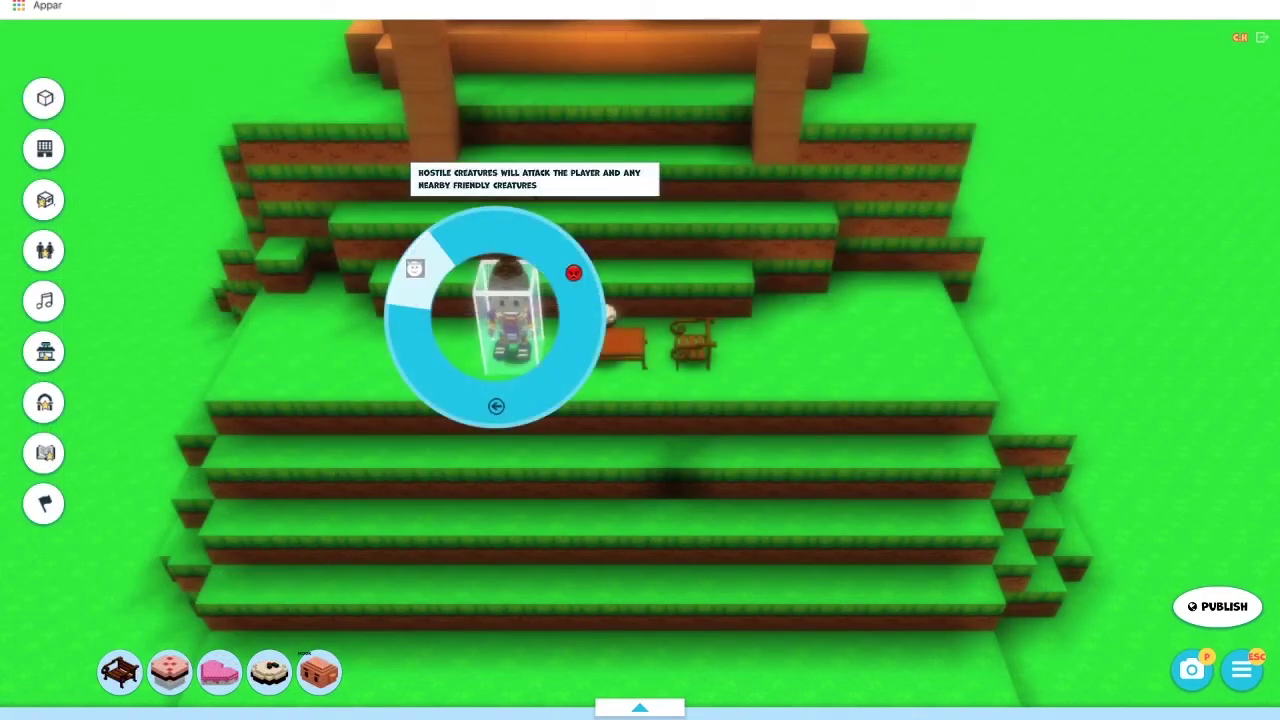
click(573, 272)
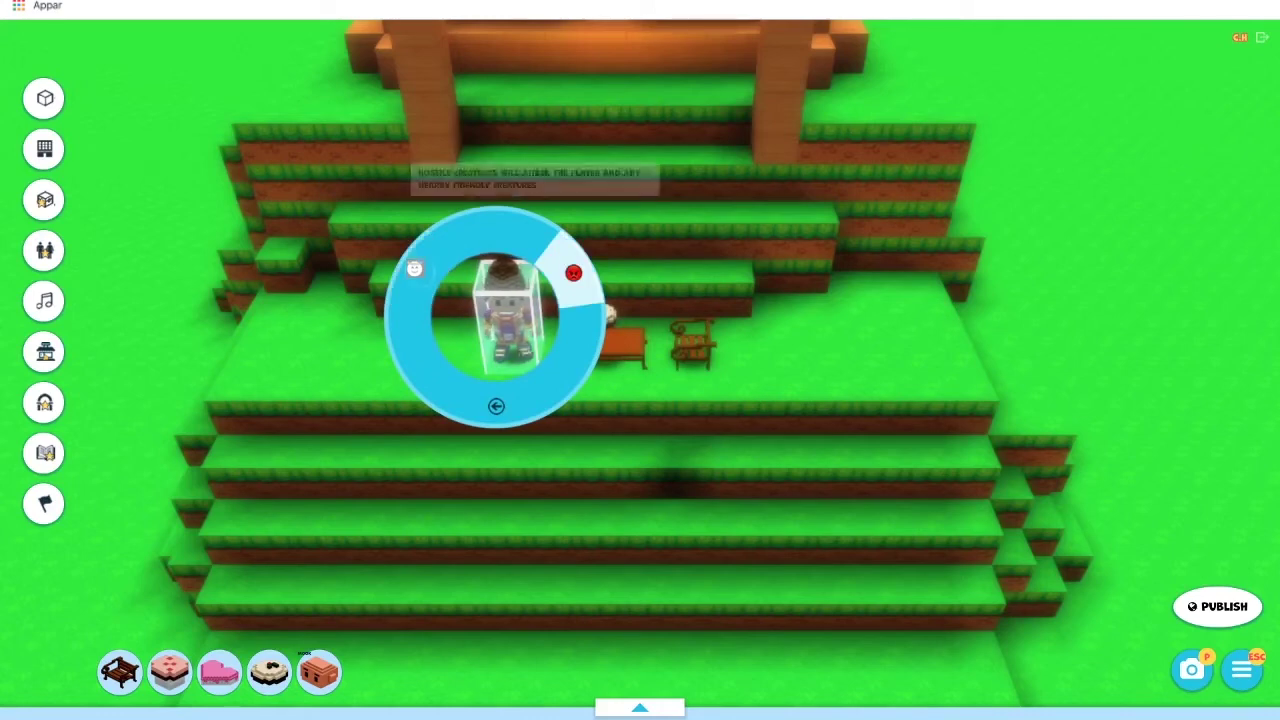
click(573, 272)
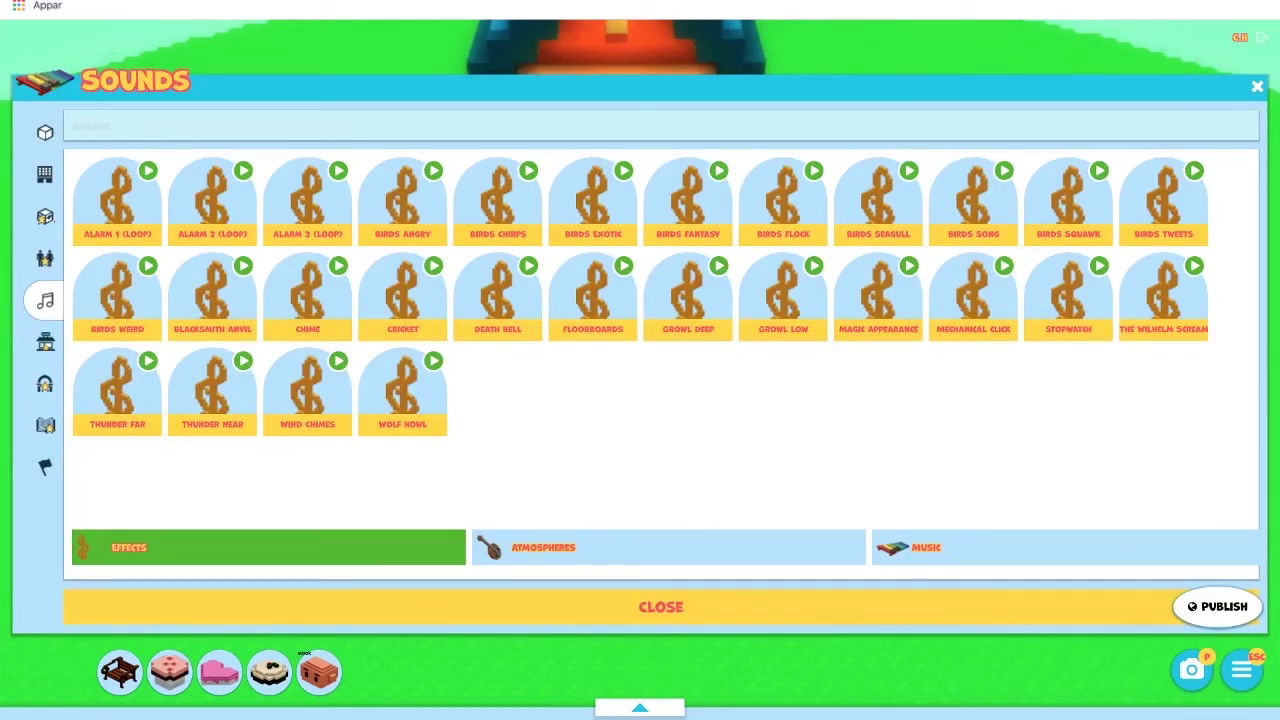
- Preview the Birds Song, Alarm 1 (Loop) and The Wilhelm Scream effects, and browse the atmosphere and music sounds
click(1004, 171)
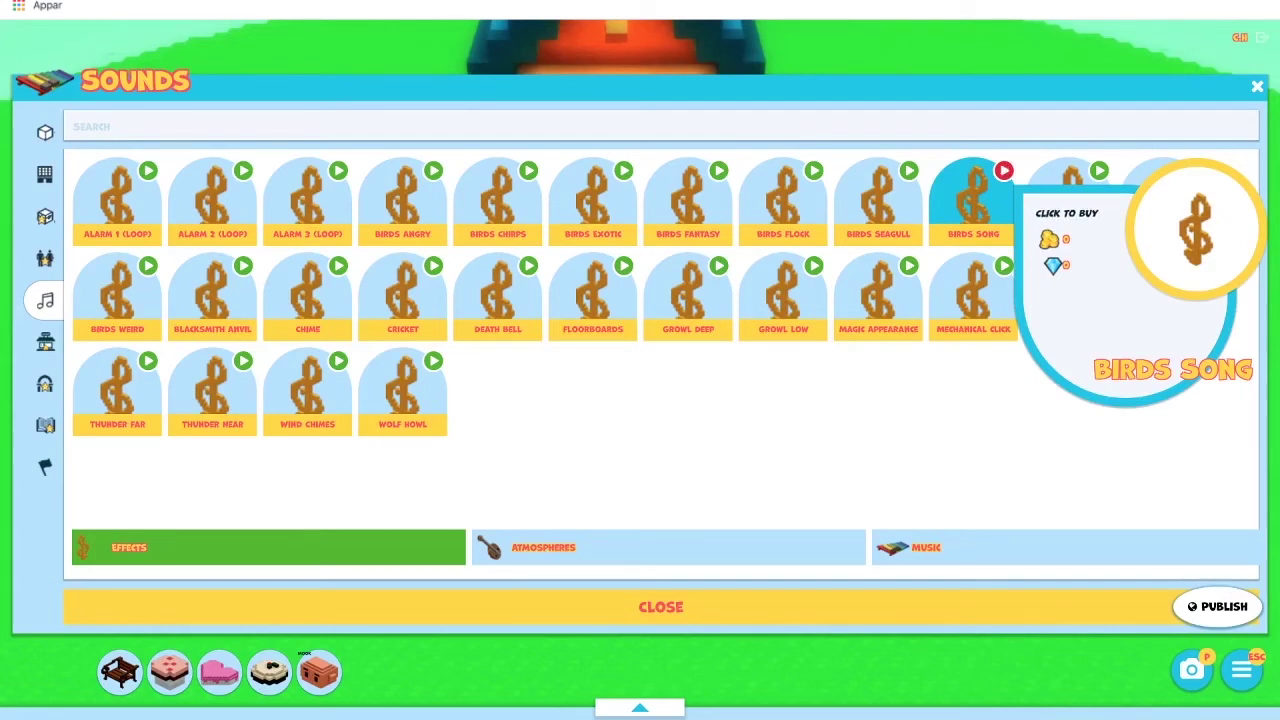
click(148, 172)
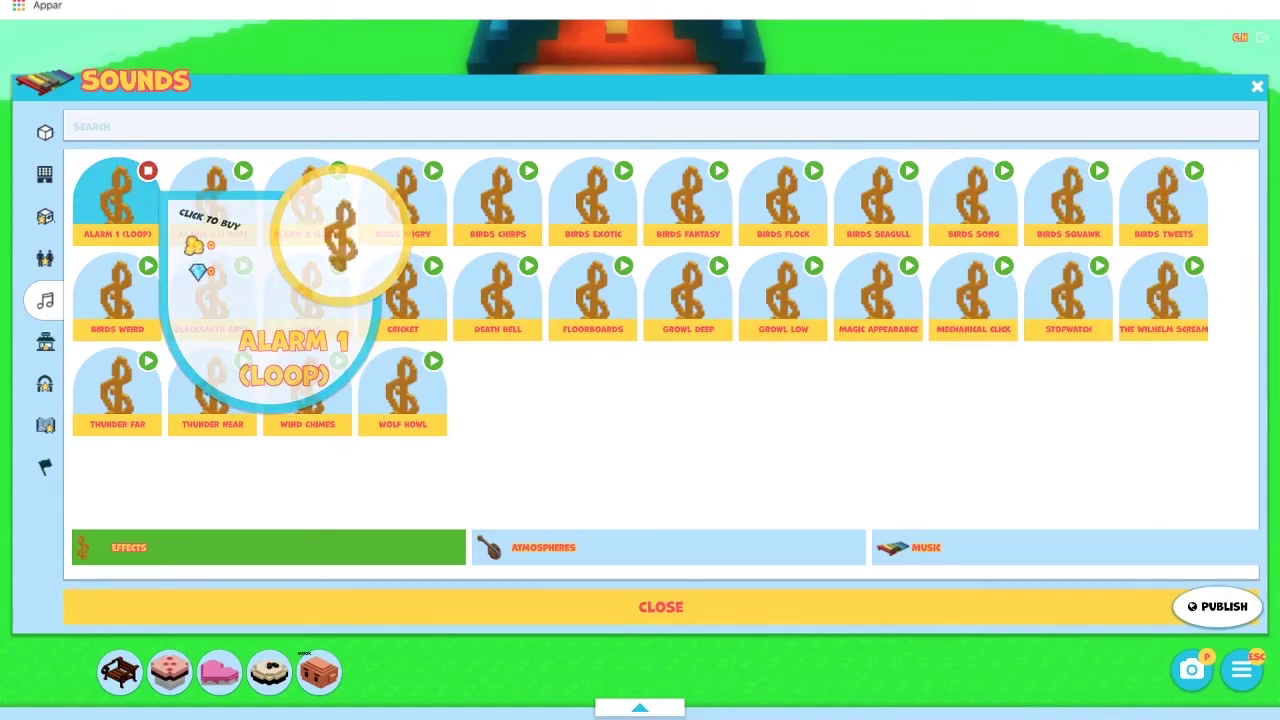
click(148, 171)
click(1194, 266)
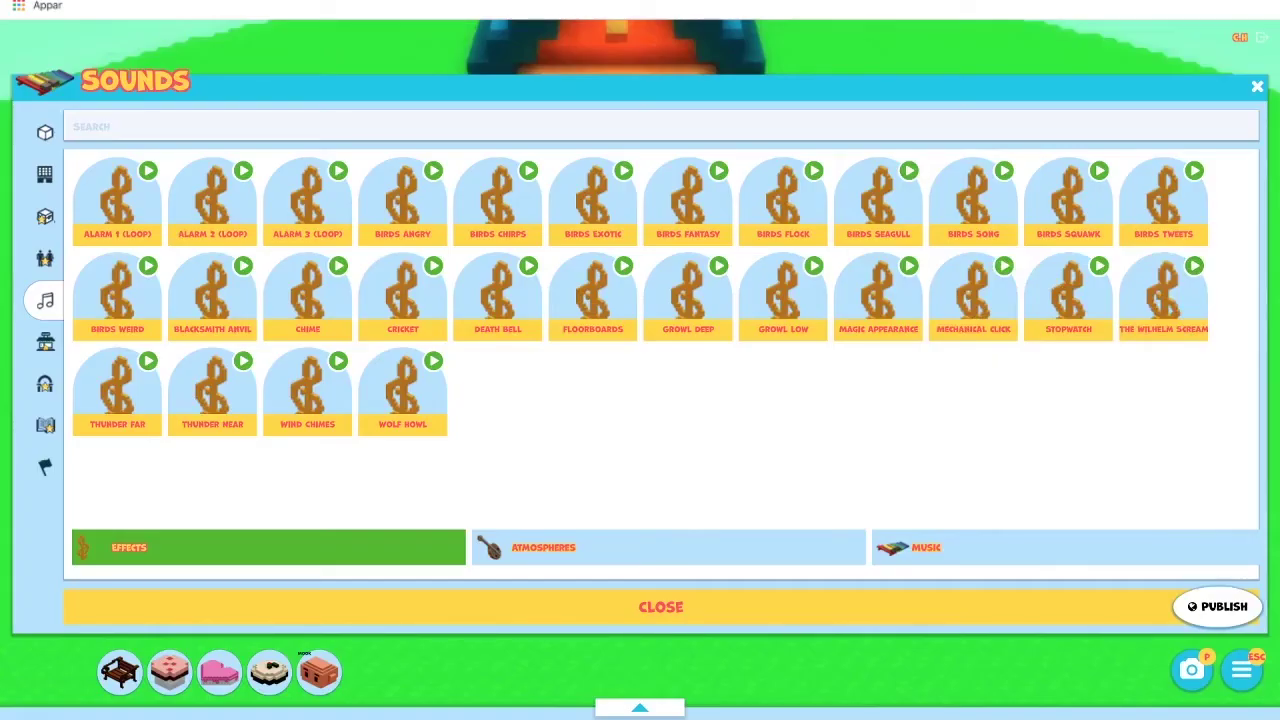
click(692, 547)
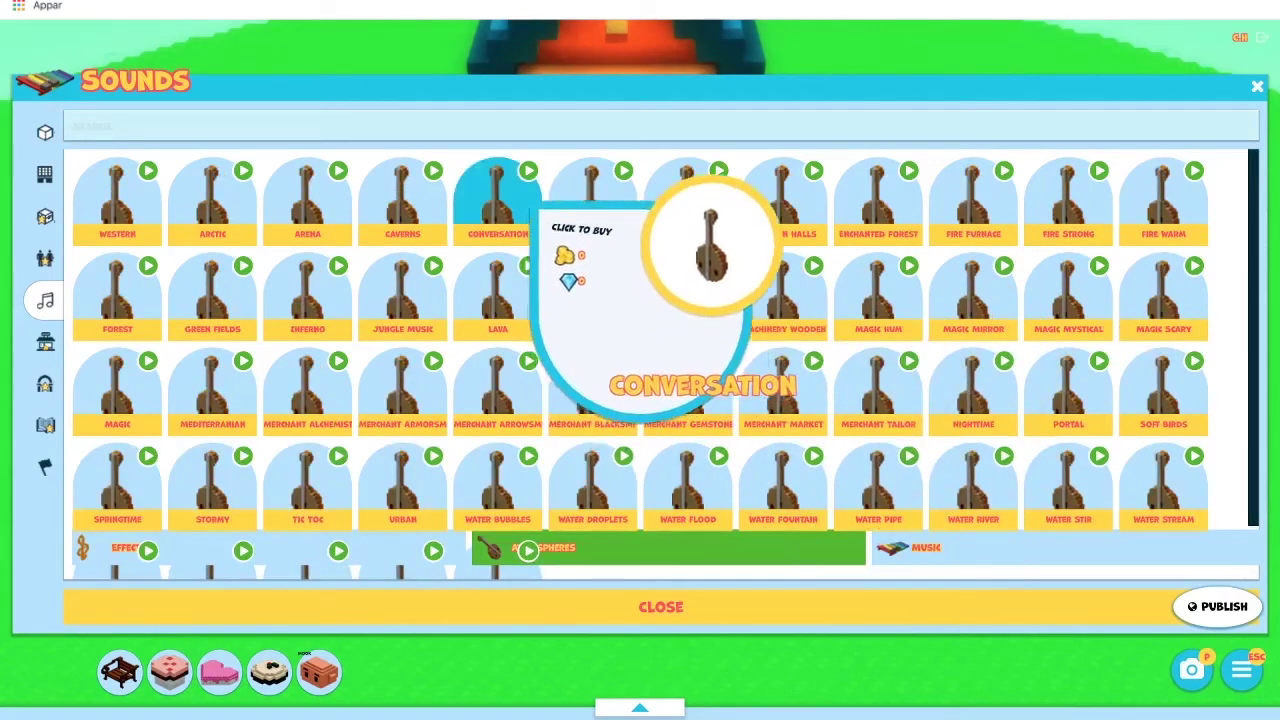
click(1040, 548)
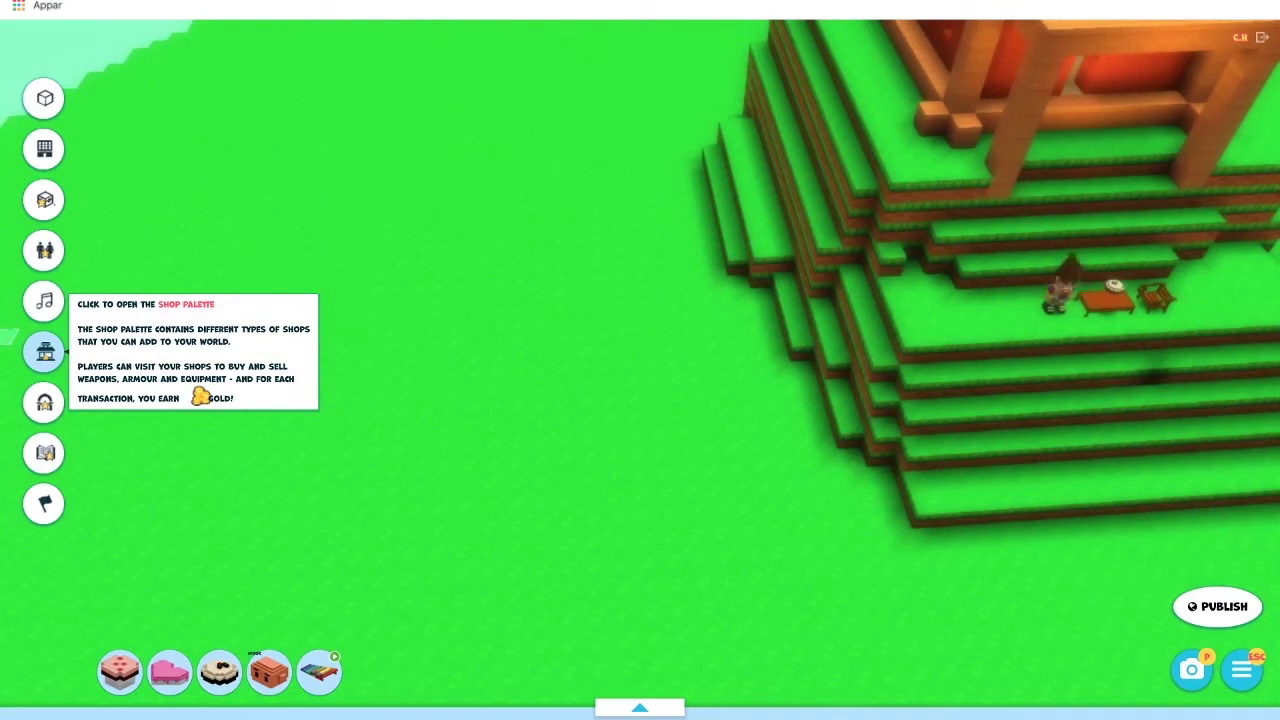
- Place a Weapon Shop and a Goblin Armour Shop side by side on the grass near the terraces
click(44, 352)
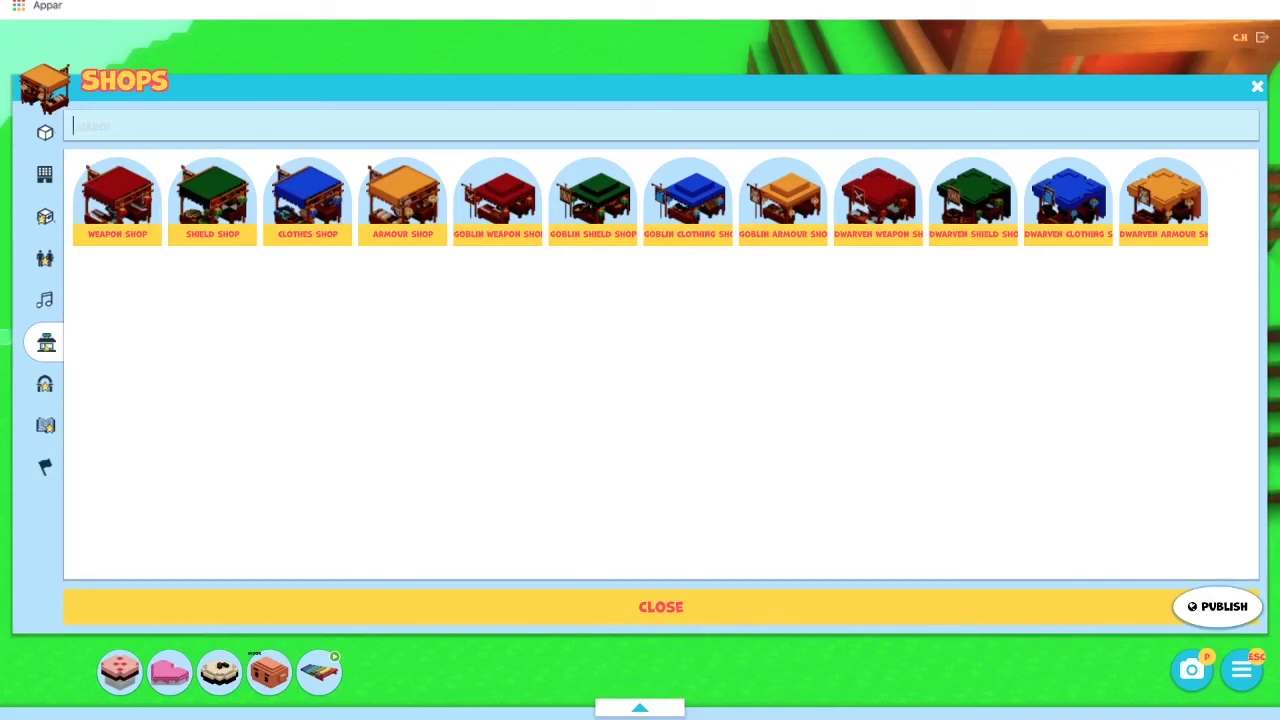
click(117, 200)
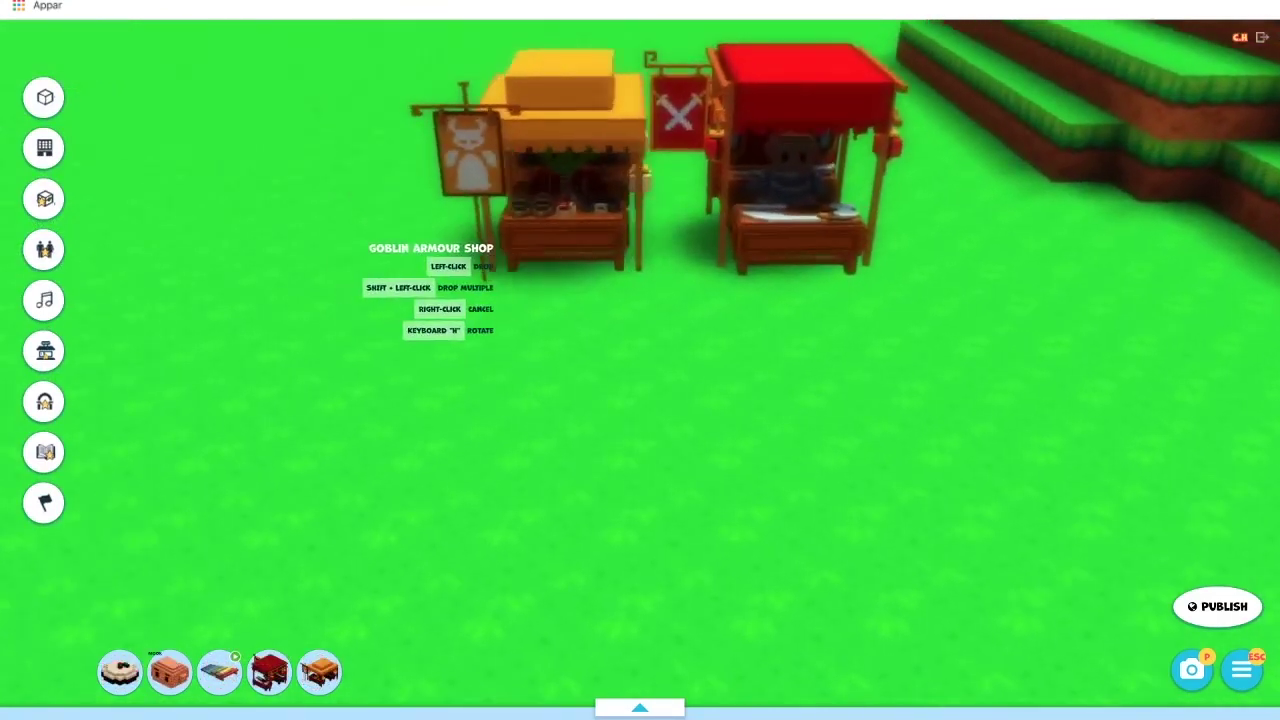
click(462, 252)
click(462, 252)
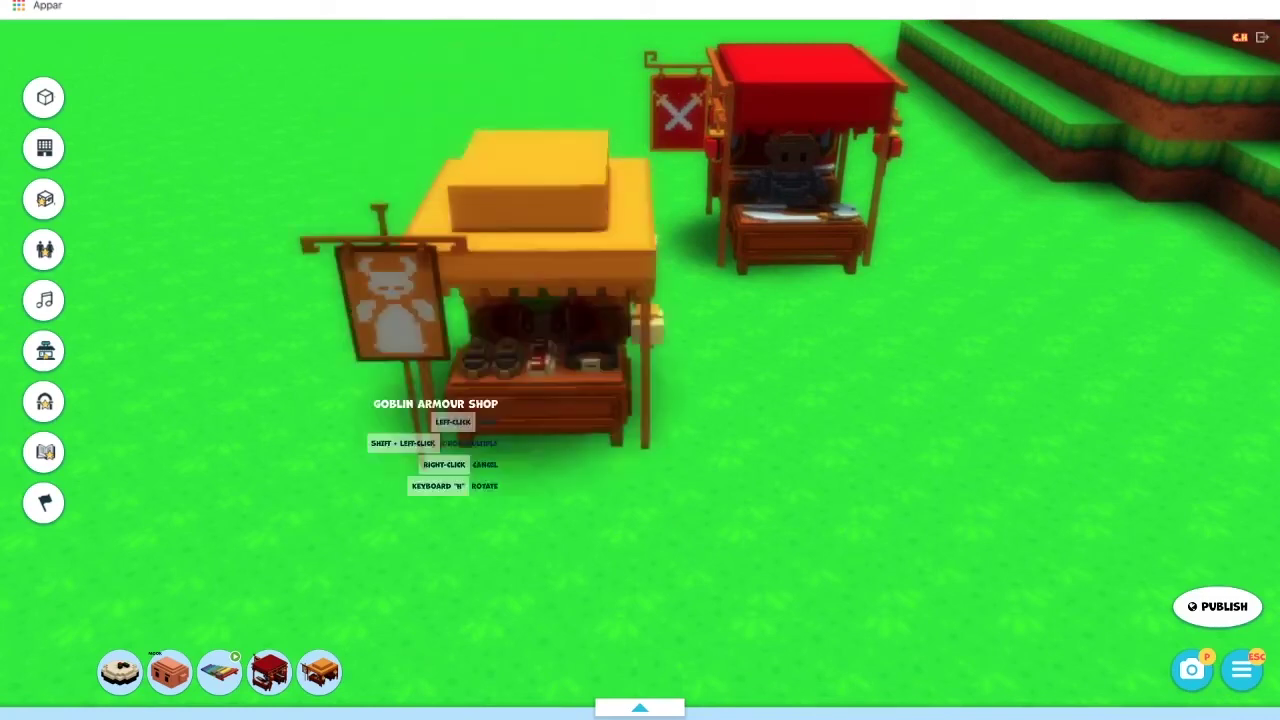
right_drag(502, 405, 503, 390)
click(503, 390)
right_click(530, 395)
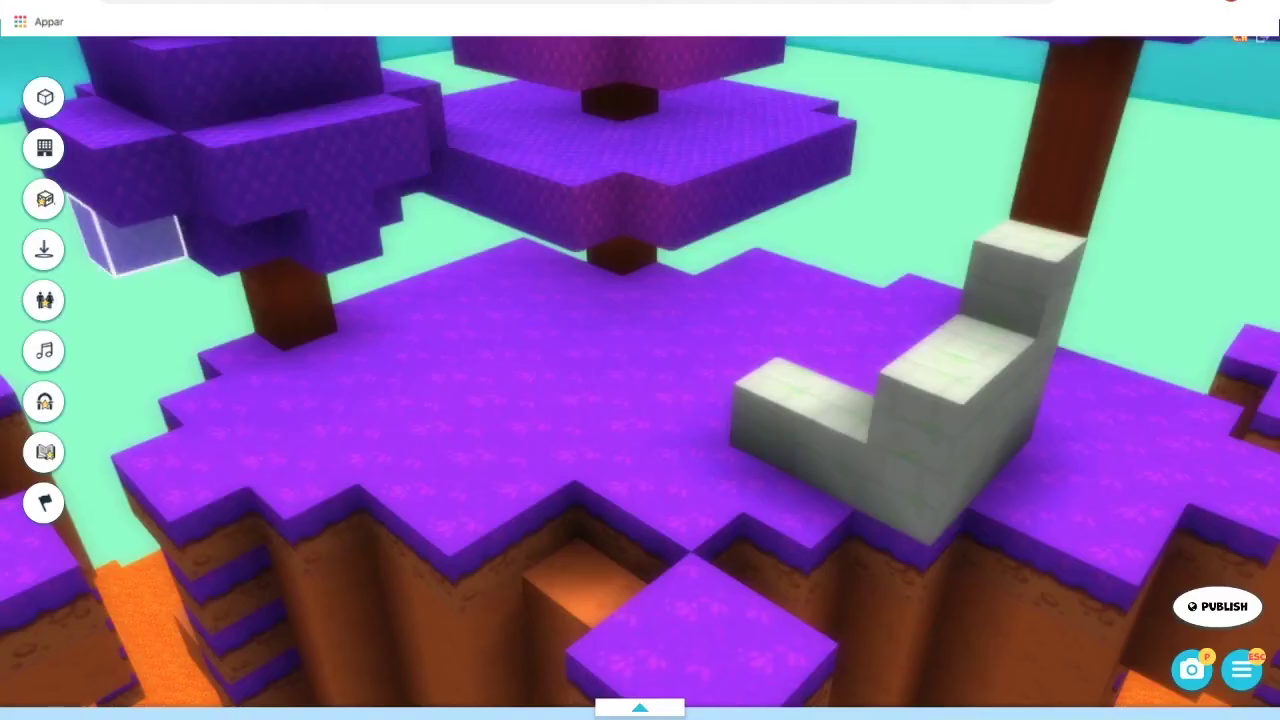
- Drop weapons, ammo crates and other pickups, including Pistol Ammo, across the purple island in the other world
click(44, 250)
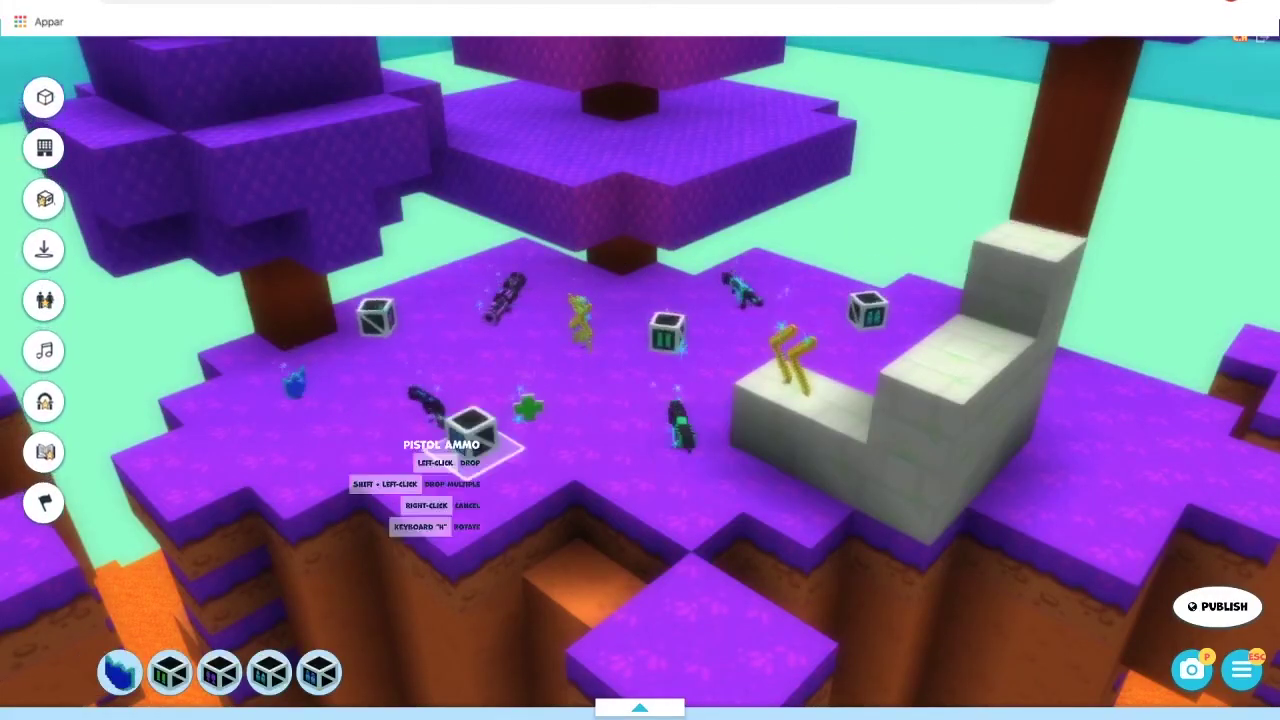
click(412, 484)
click(405, 470)
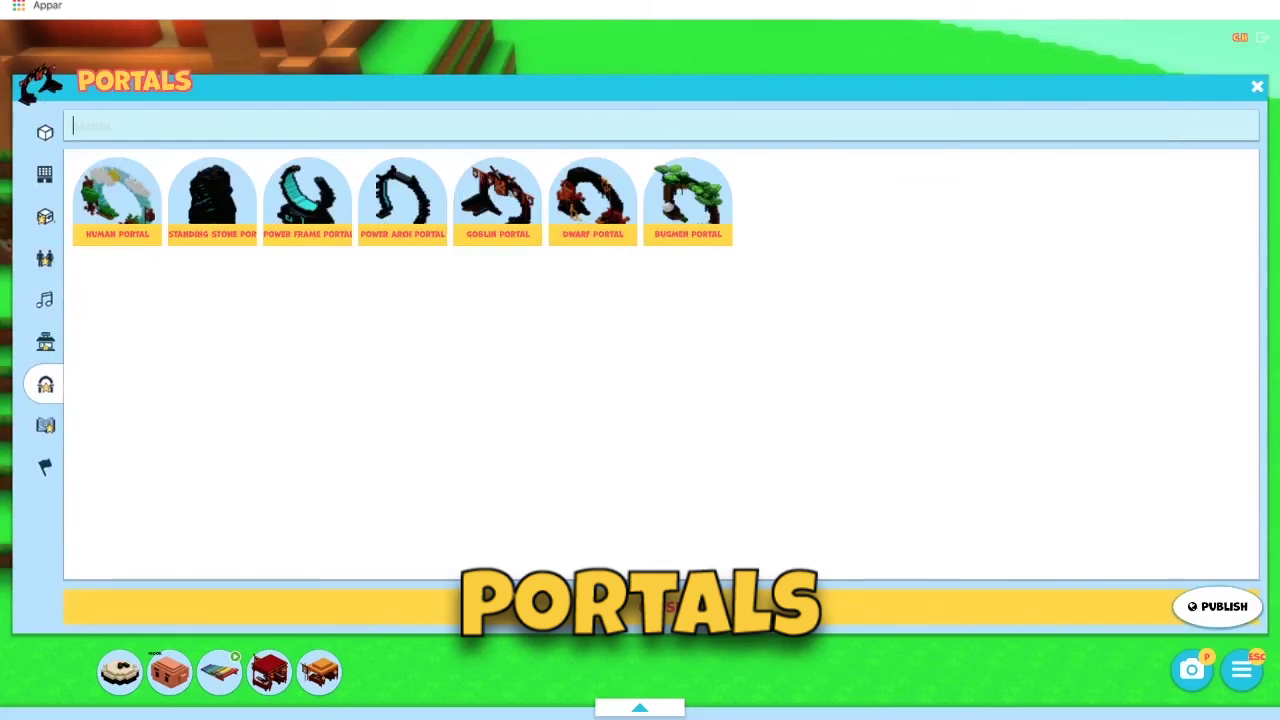
- Choose the Standing Stone Portal from the portal palette and place it on the grass beside the terraces
mouse_move(118, 202)
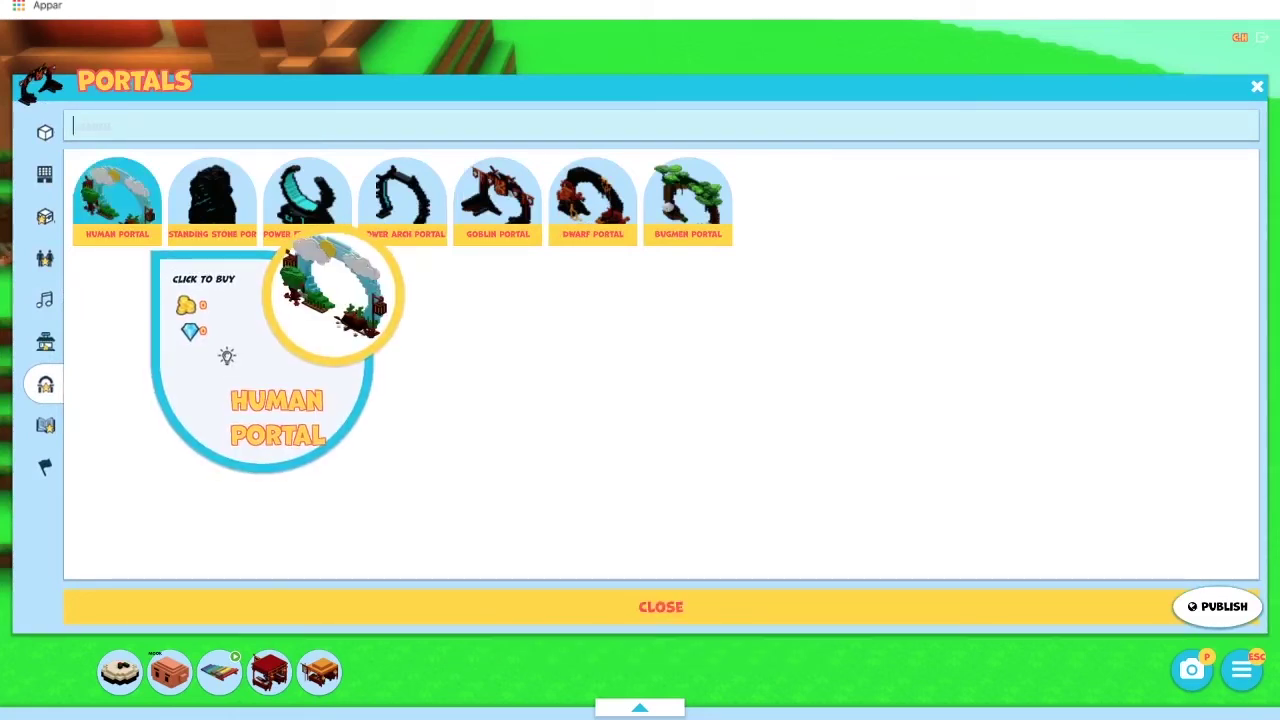
mouse_move(190, 222)
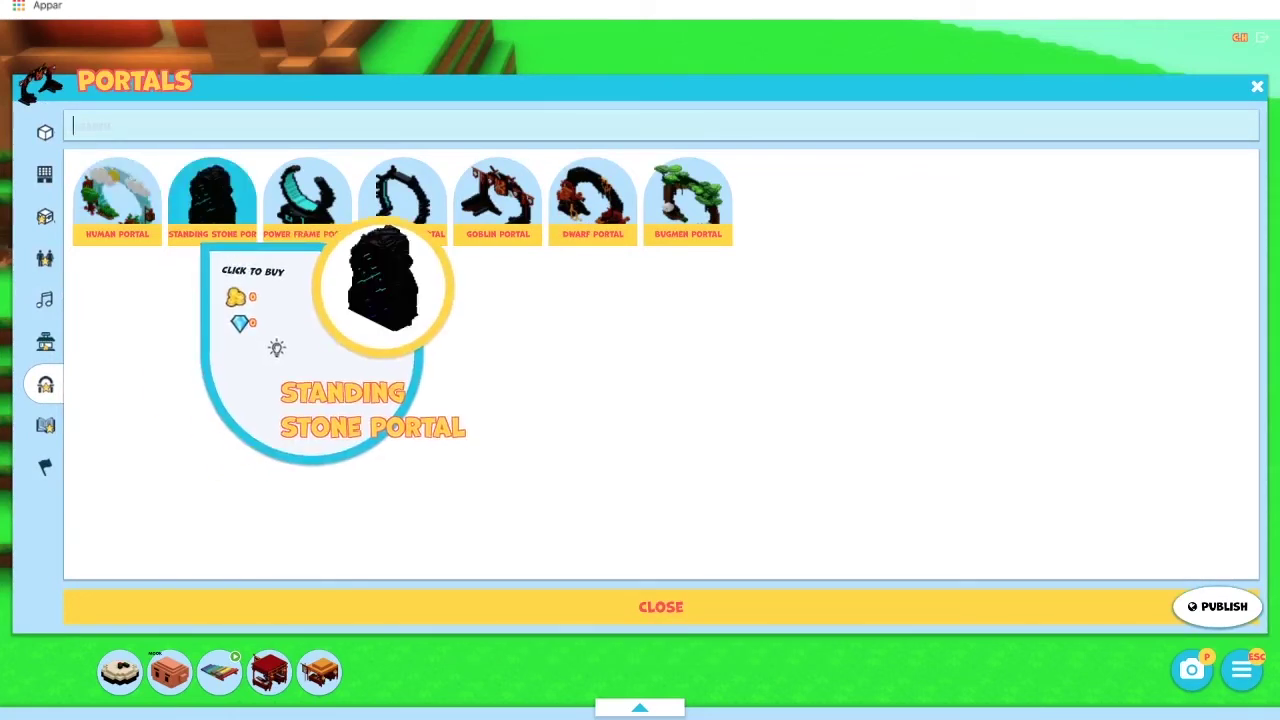
click(90, 126)
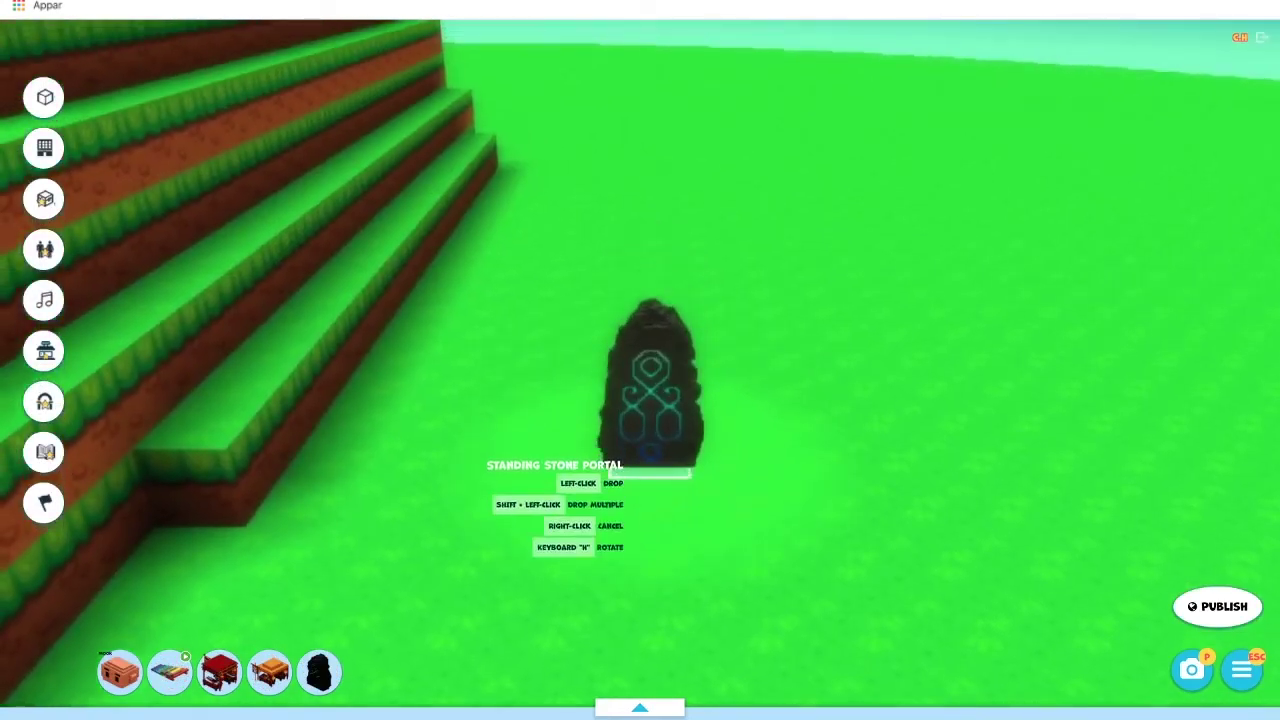
click(645, 468)
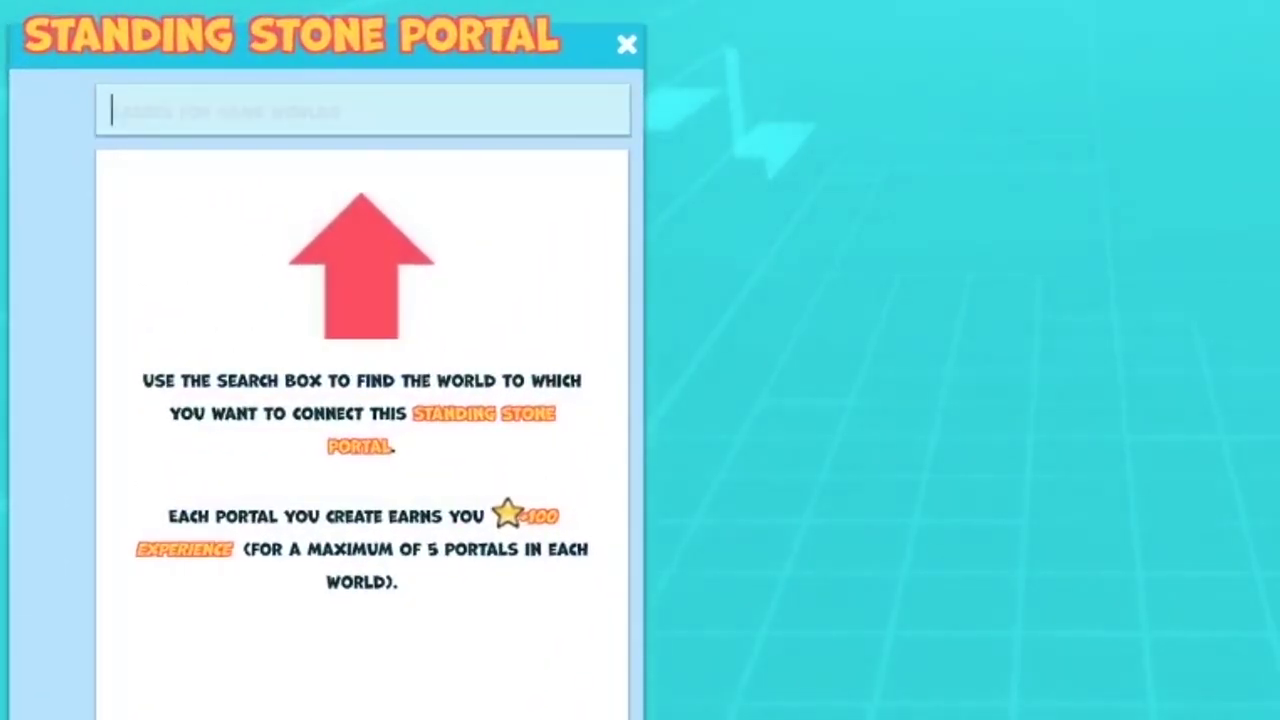
- Search for the "first battle" world and connect the Standing Stone Portal to its Flag 7 location
text(first battle)
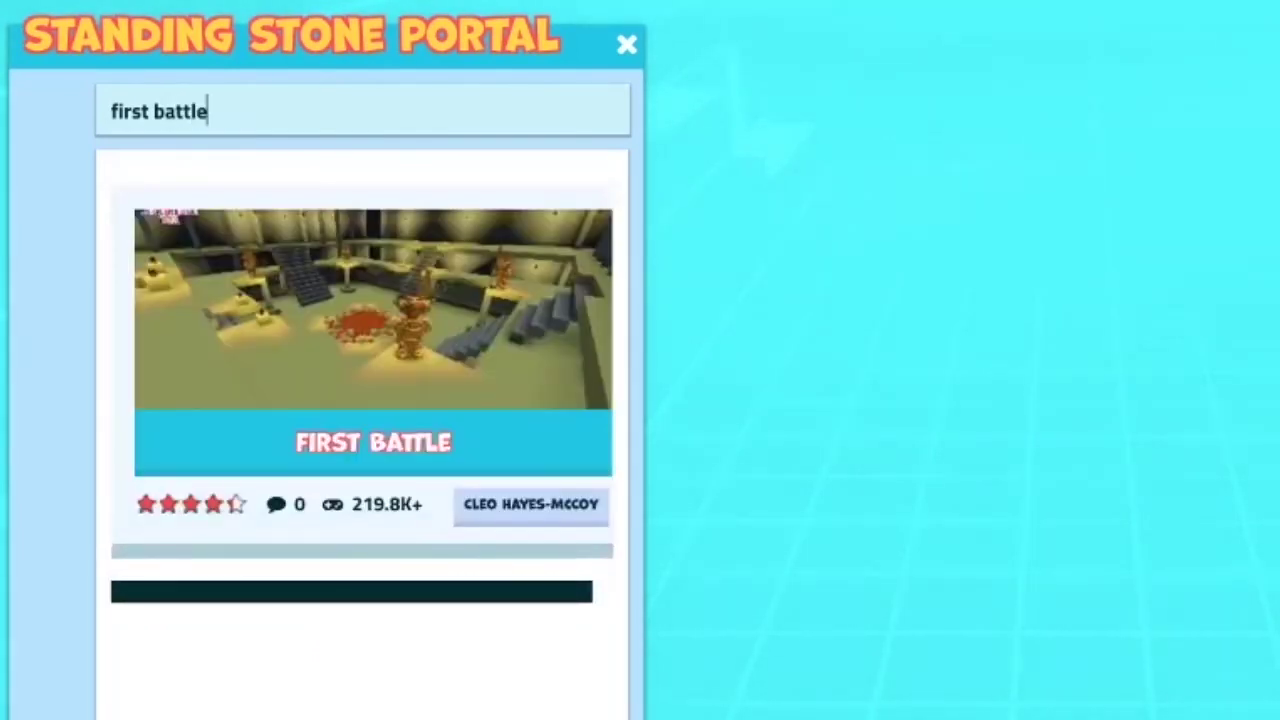
click(373, 450)
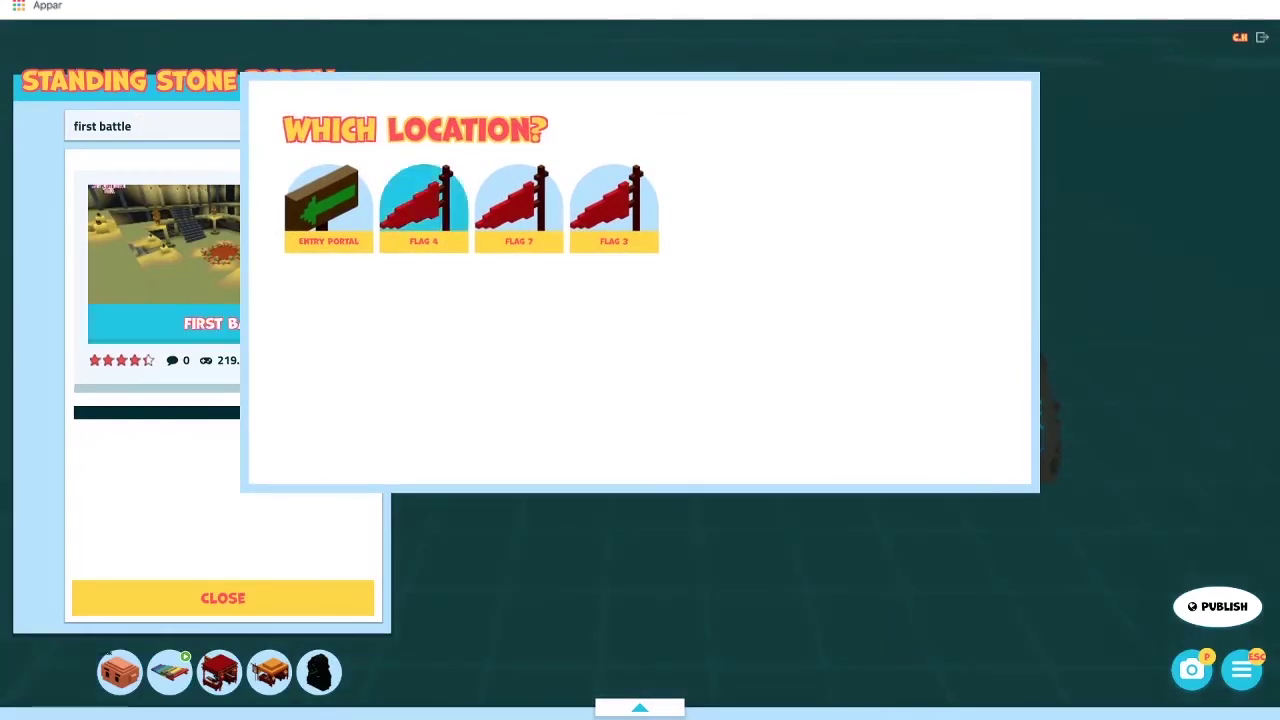
click(519, 208)
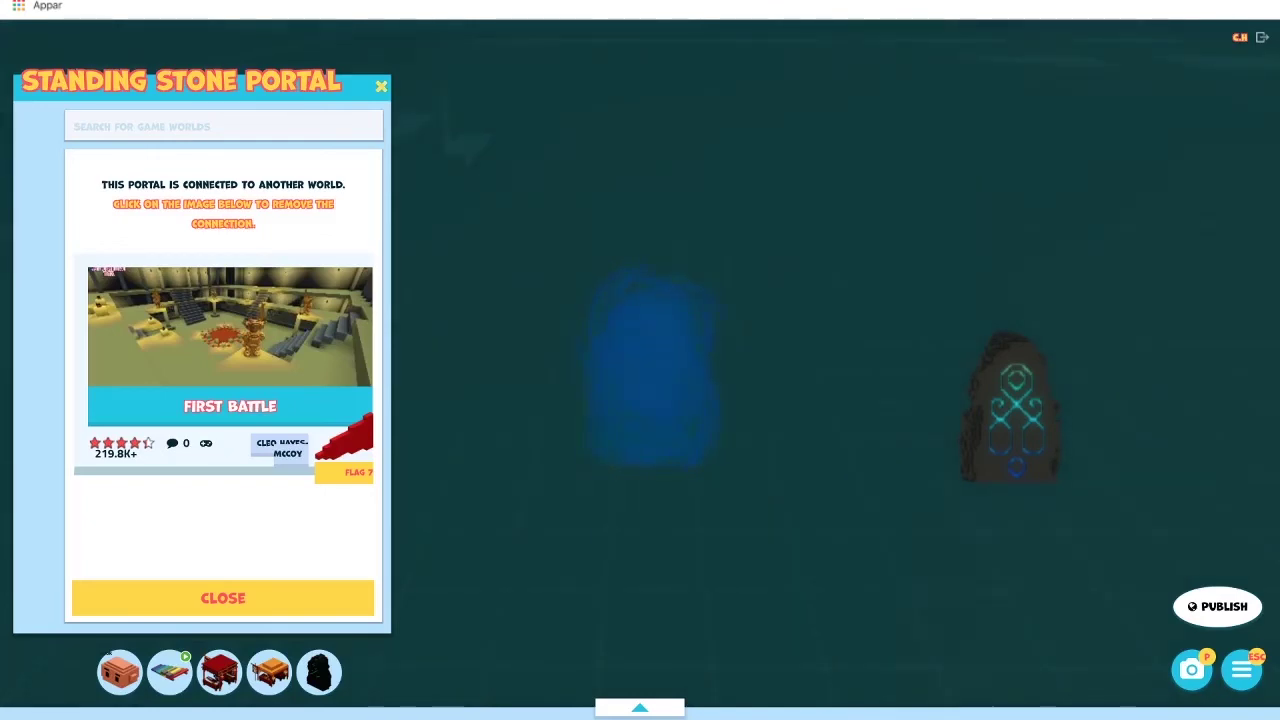
click(381, 87)
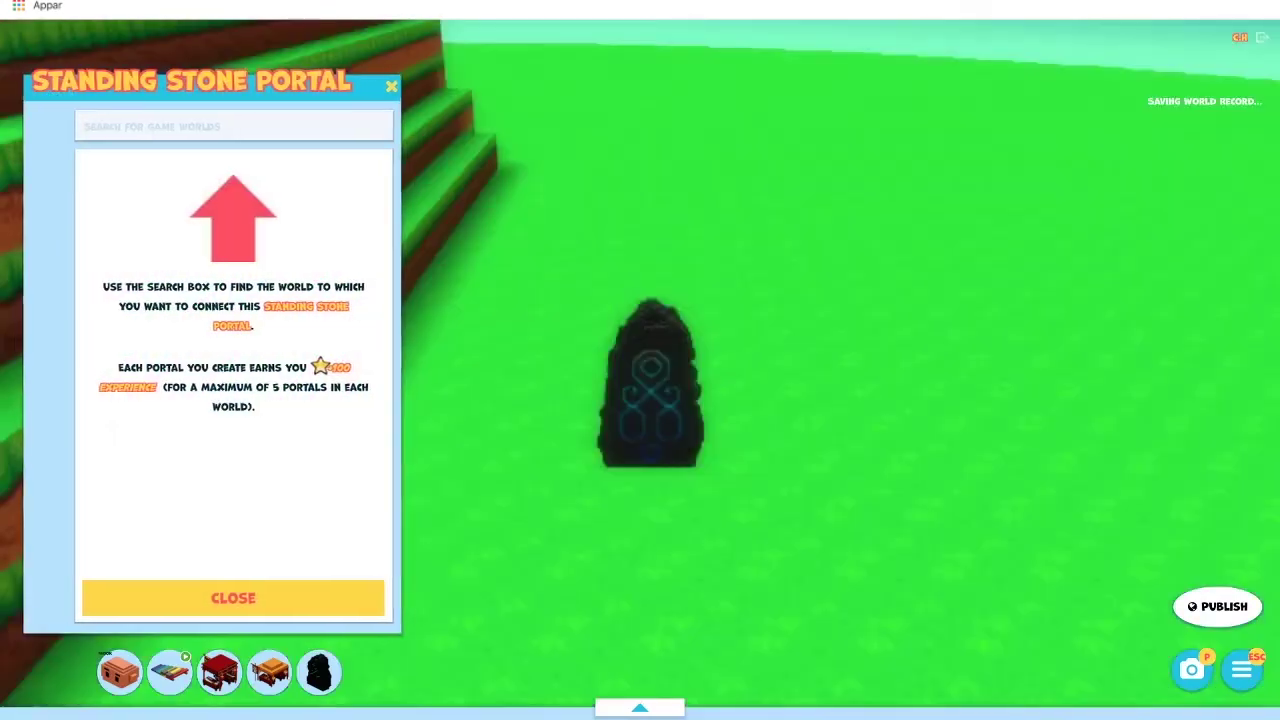
click(391, 87)
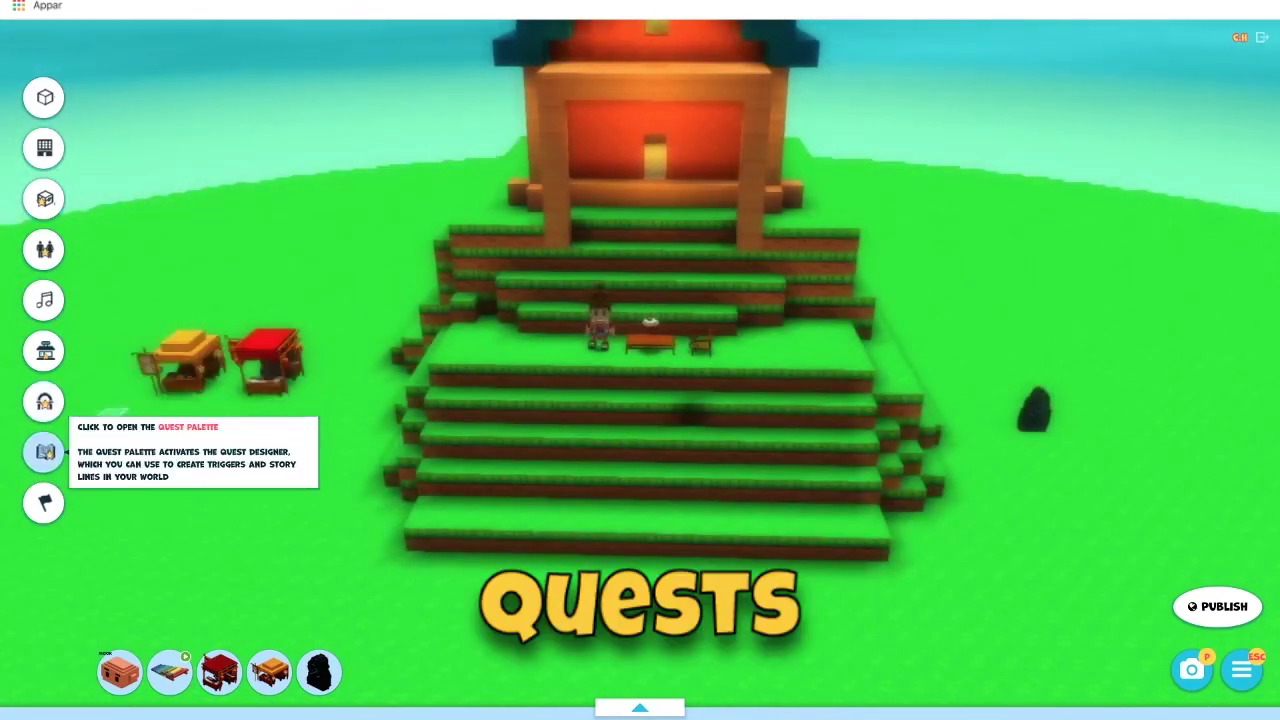
- Drop a location flag on the grass in front of the terraces, name it "Foot Of The Hill", and go to that location
click(44, 453)
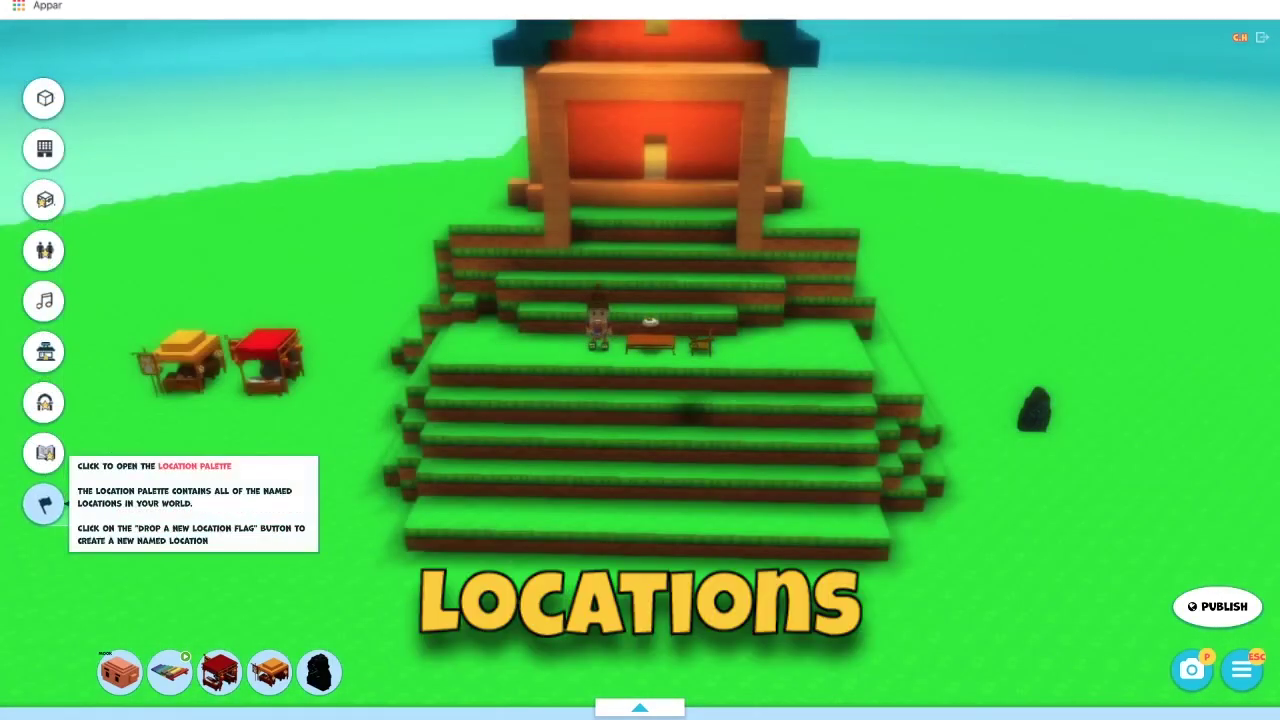
click(44, 504)
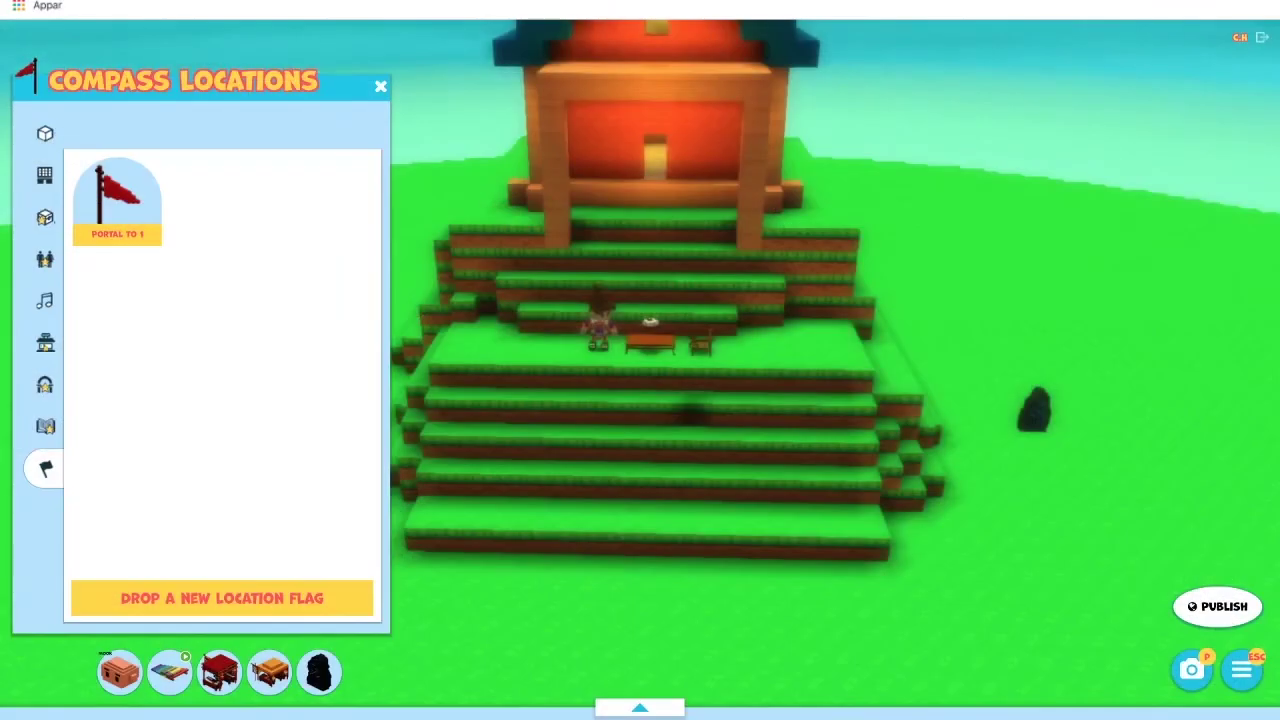
click(222, 598)
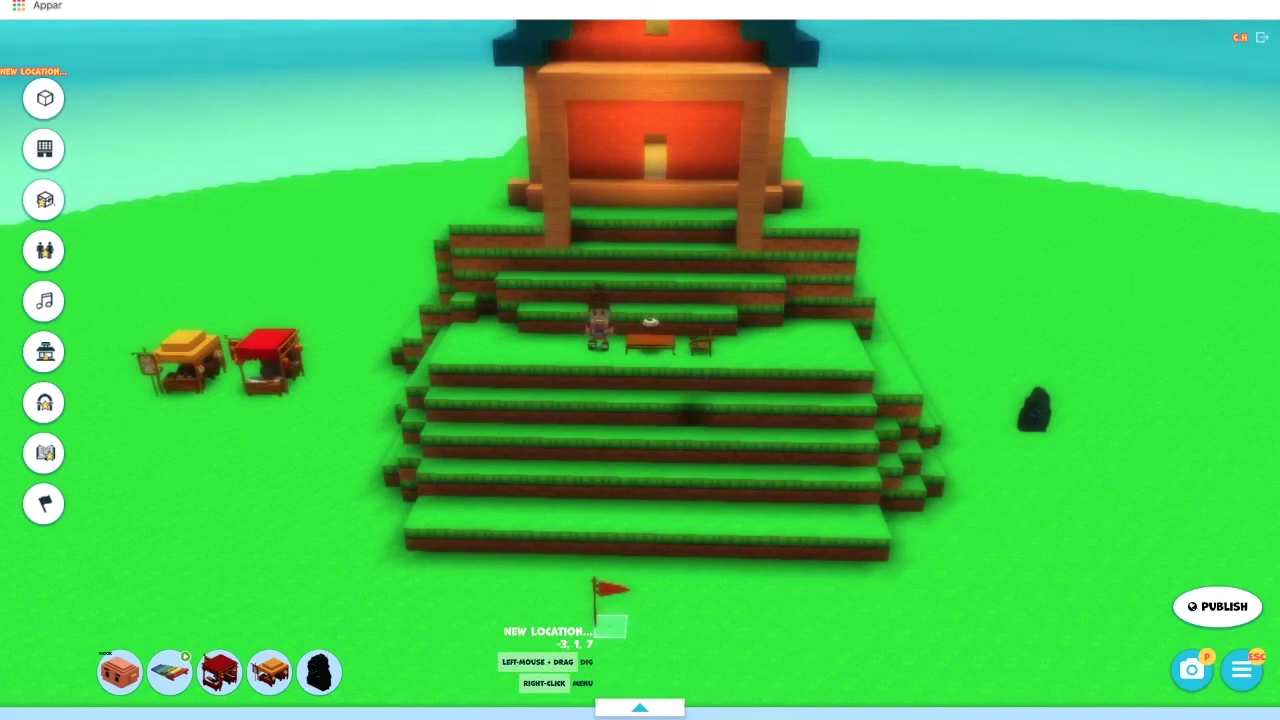
click(612, 627)
text(Foot Of The Hill)
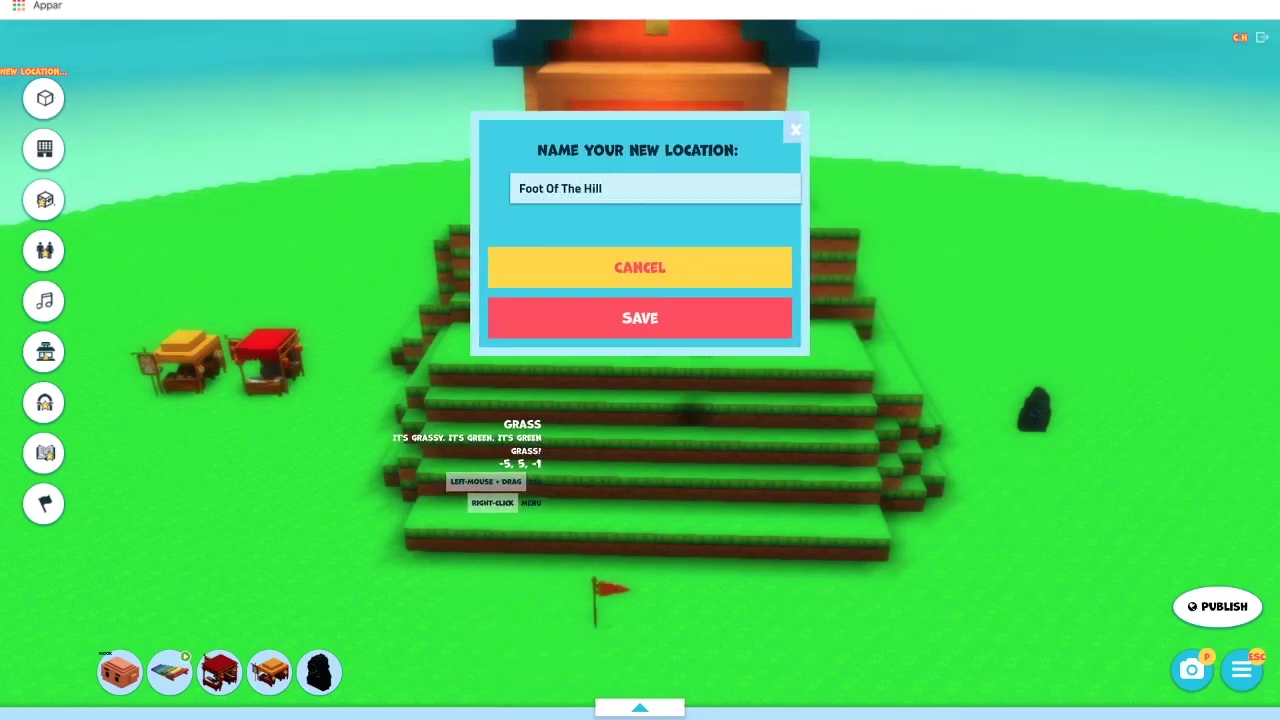
click(640, 318)
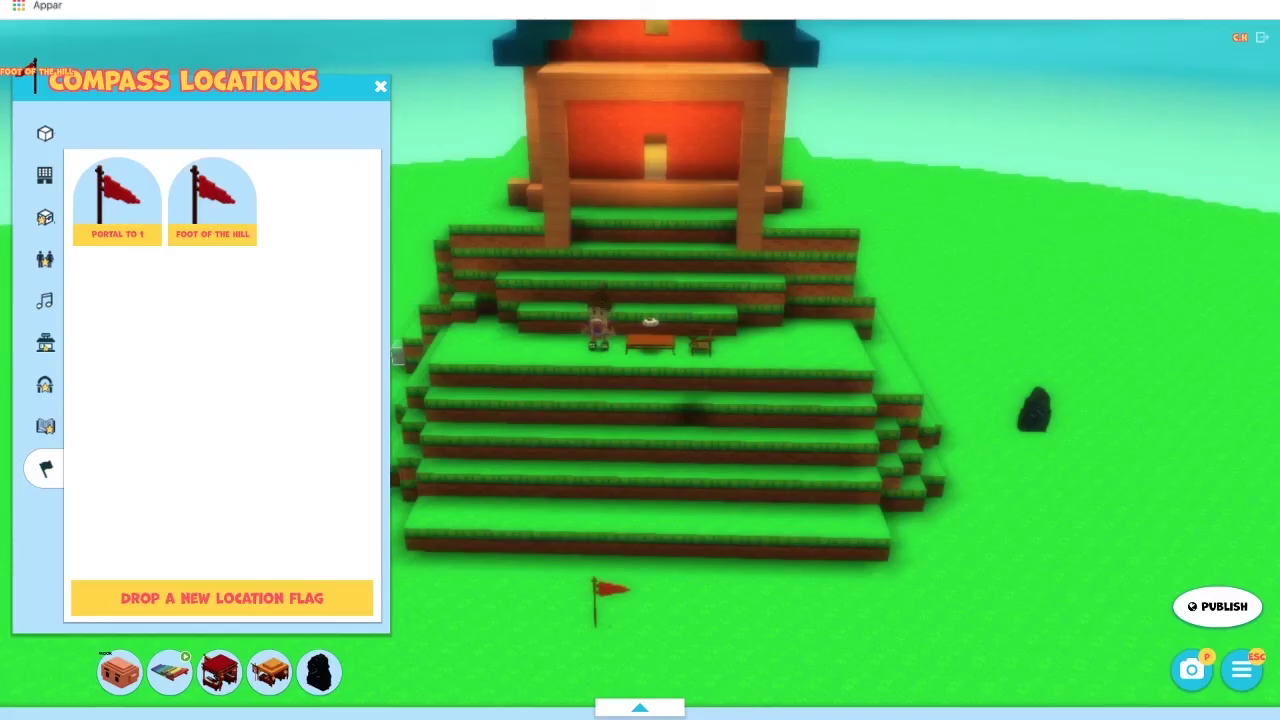
mouse_move(435, 220)
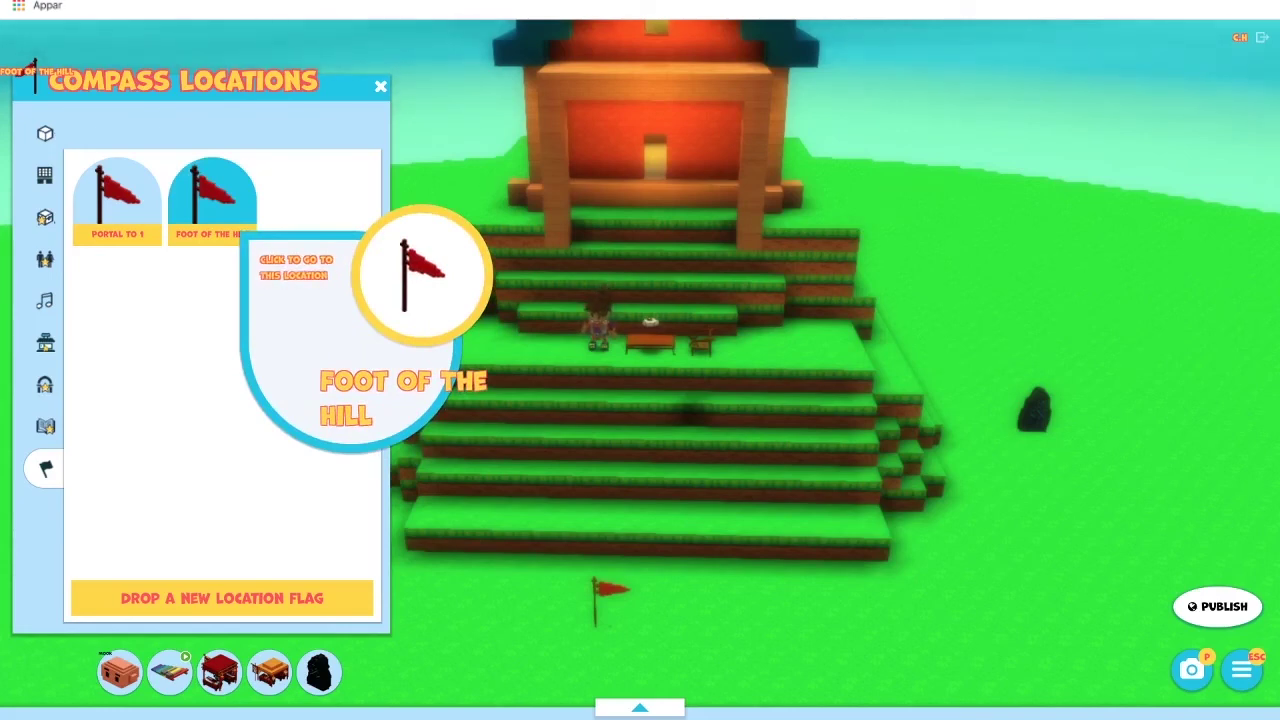
click(214, 205)
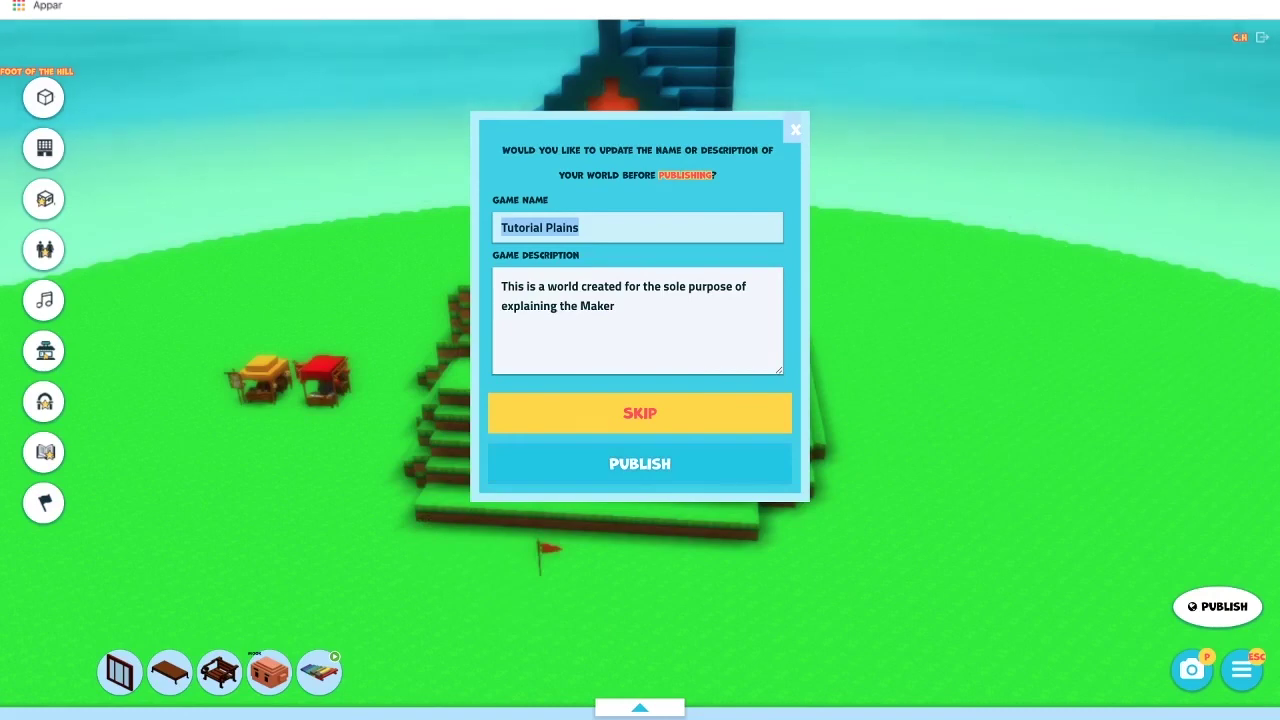
- Publish Tutorial Plains with its existing name and description, and unpublish it again through its status setting
click(640, 463)
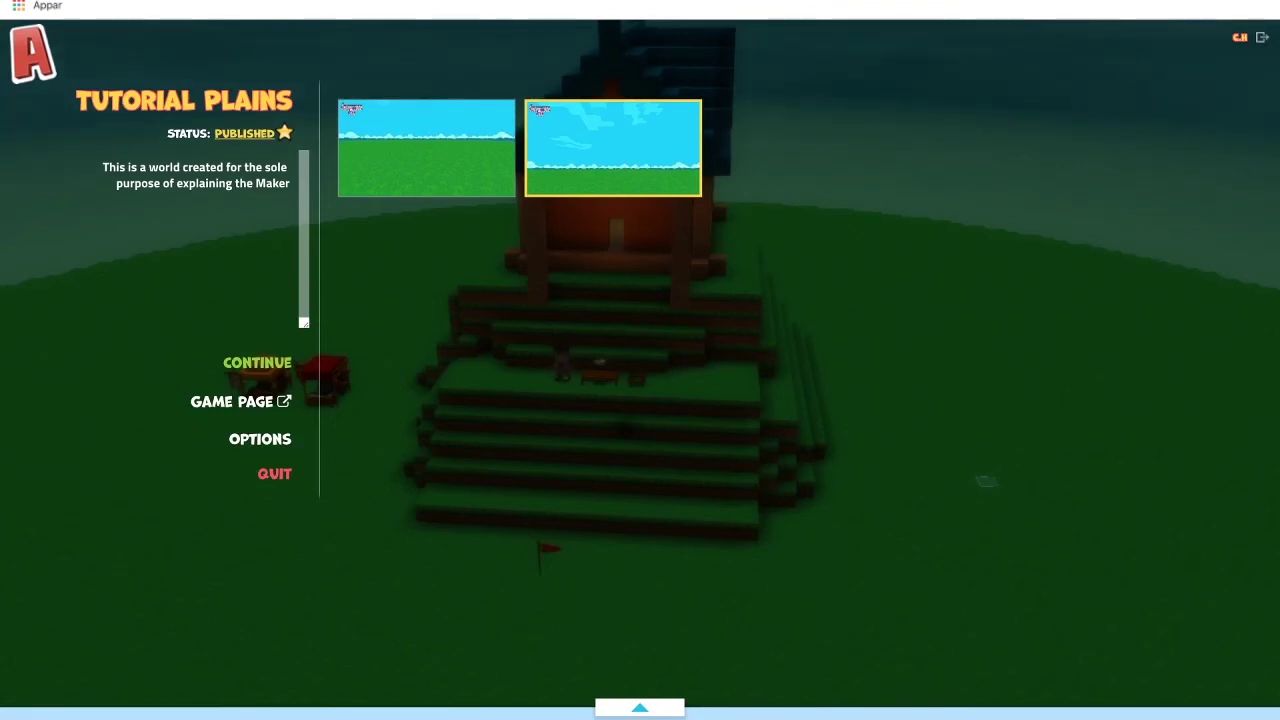
click(244, 134)
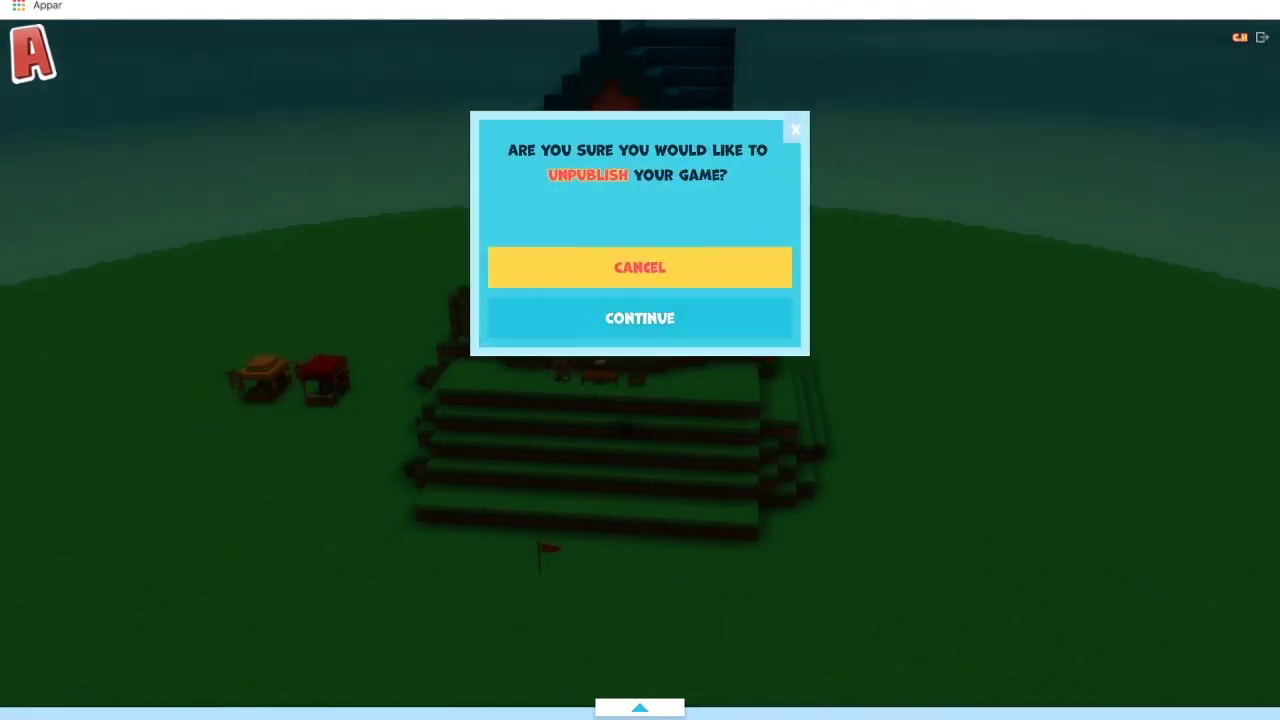
click(640, 318)
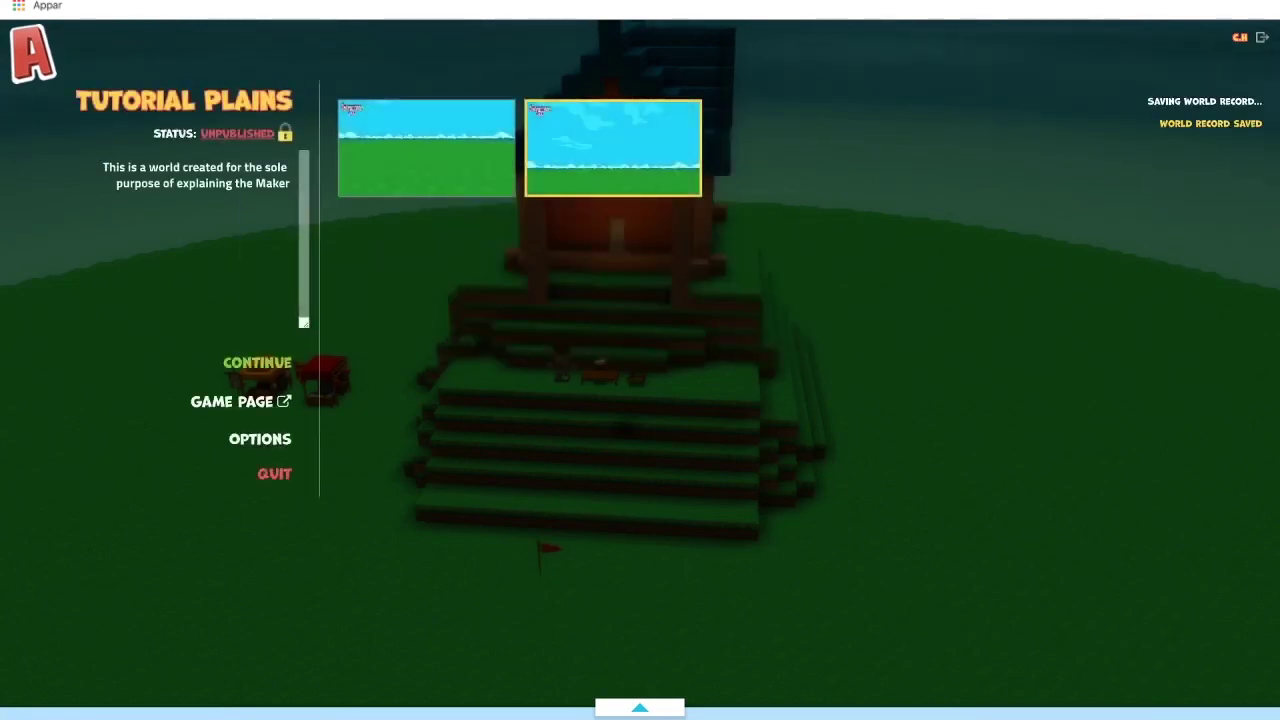